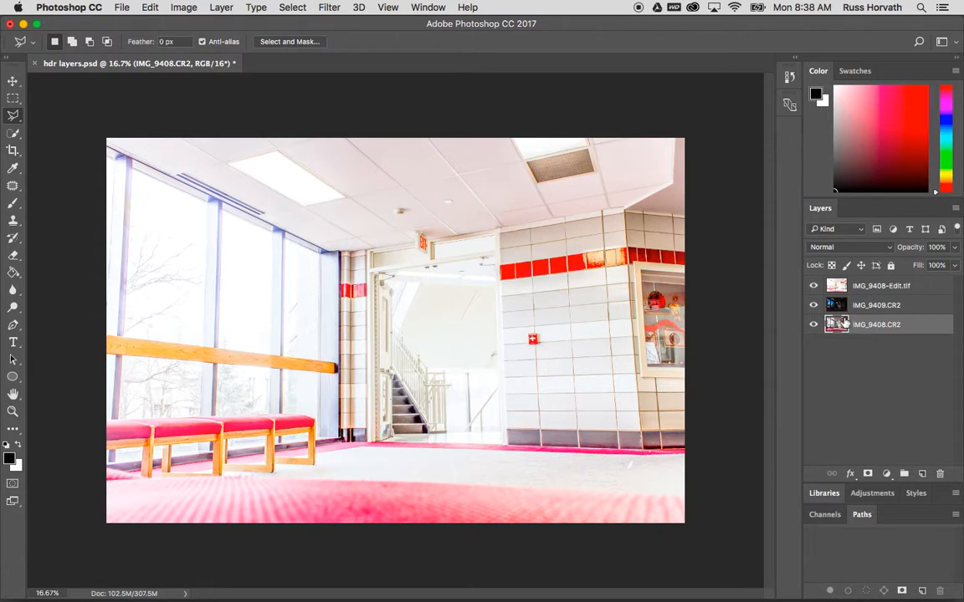
Compare the exposures by toggling the visibility of the upper two image layers on and off
click(815, 305)
click(815, 286)
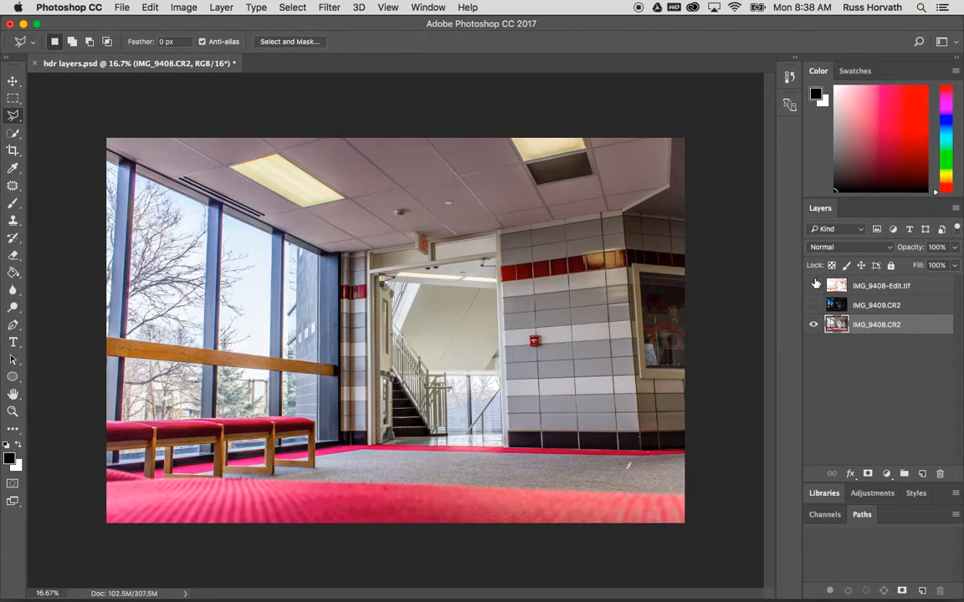
click(813, 285)
click(813, 305)
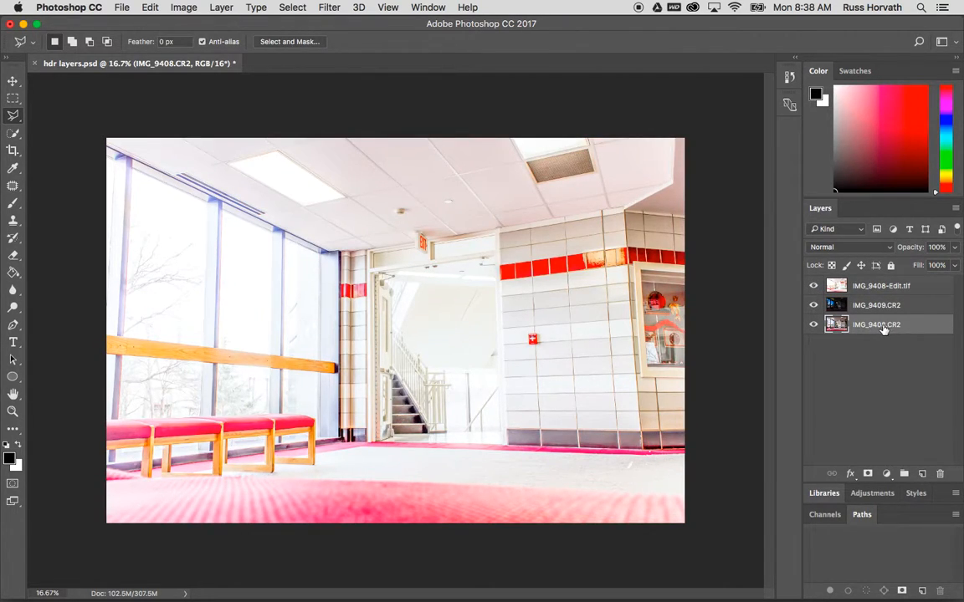
Duplicate the IMG_9408.CR2 layer, keeping the default copy name
right_click(917, 327)
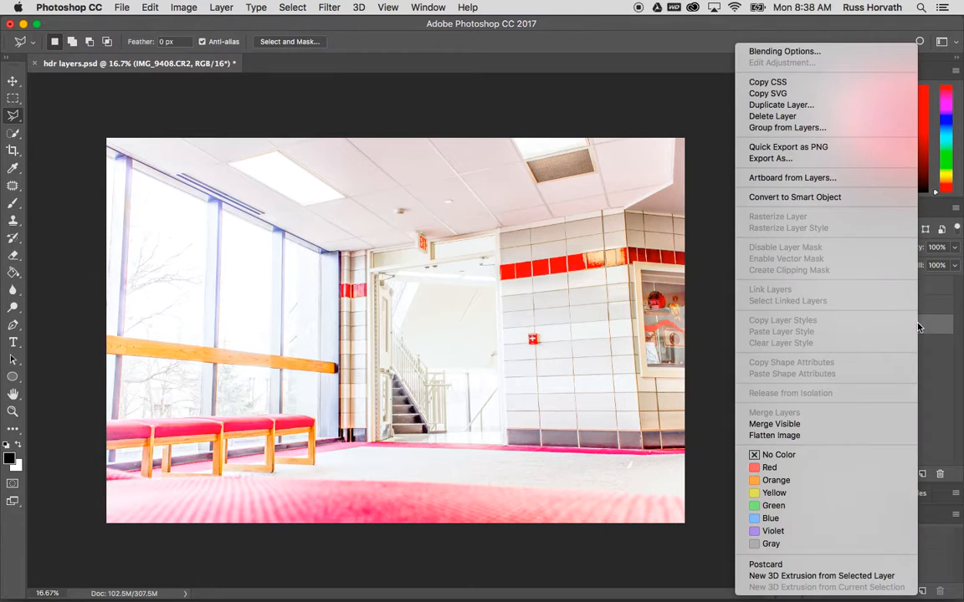
click(781, 105)
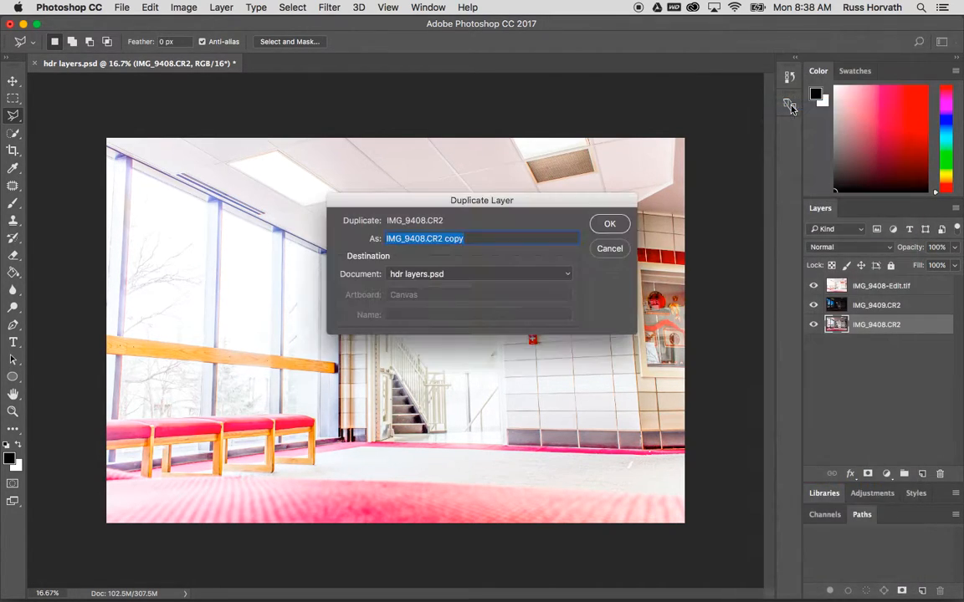
click(609, 226)
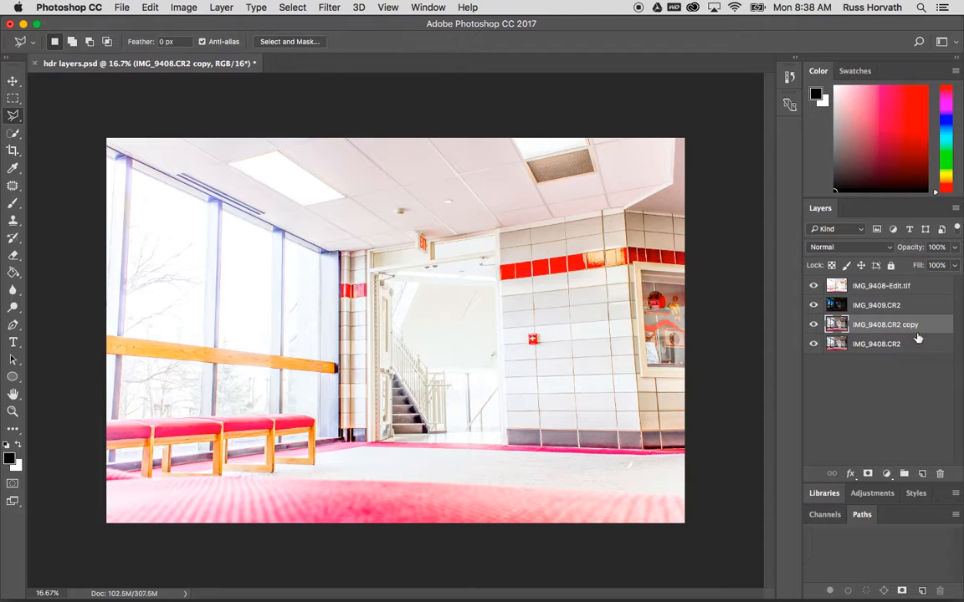
Move the IMG_9408.CR2 copy to the top of the layer stack and hide it
drag(918, 326, 918, 285)
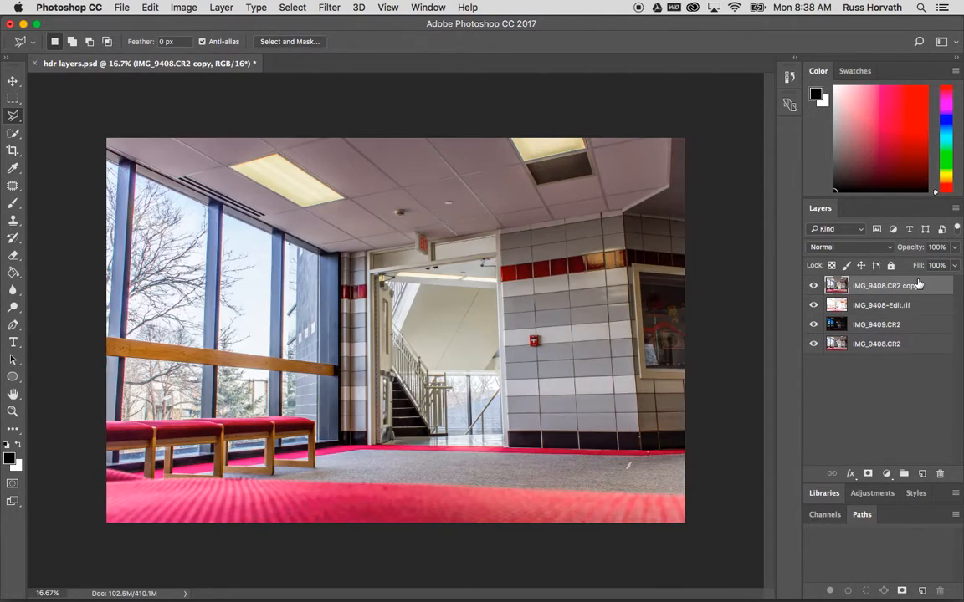
click(812, 286)
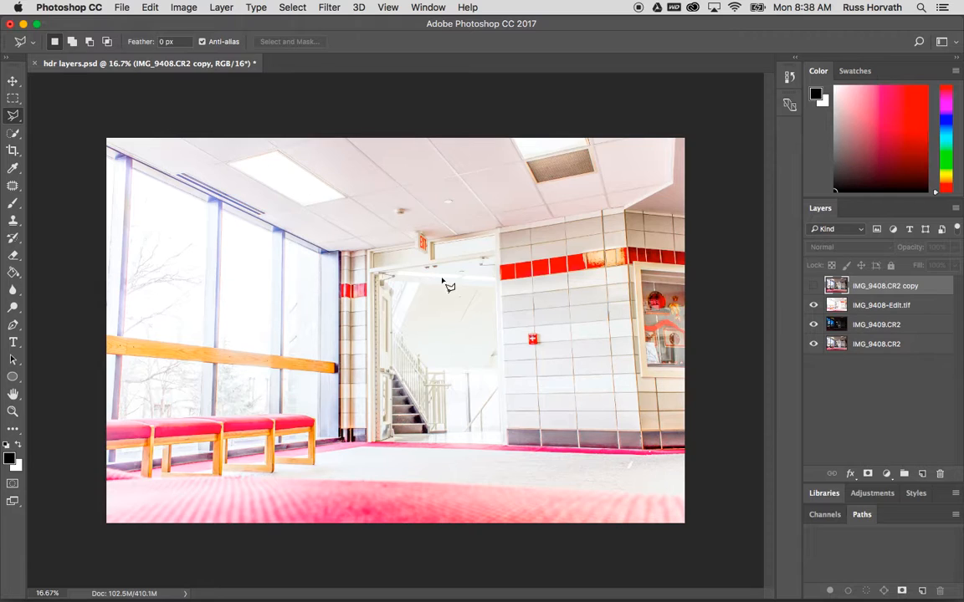
Create a new layer group above IMG_9408-Edit.tif and name it small side
click(865, 307)
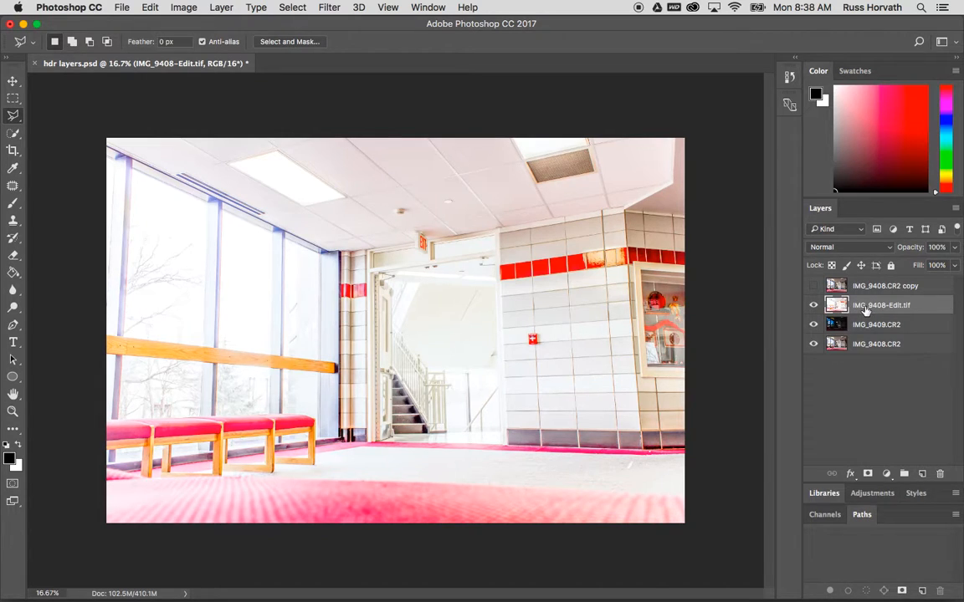
click(903, 474)
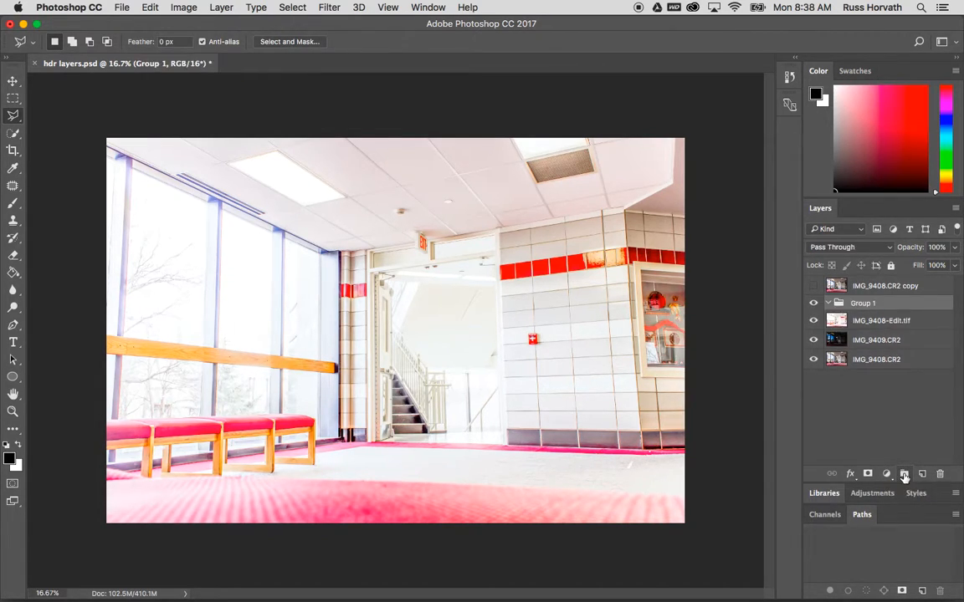
right_click(863, 307)
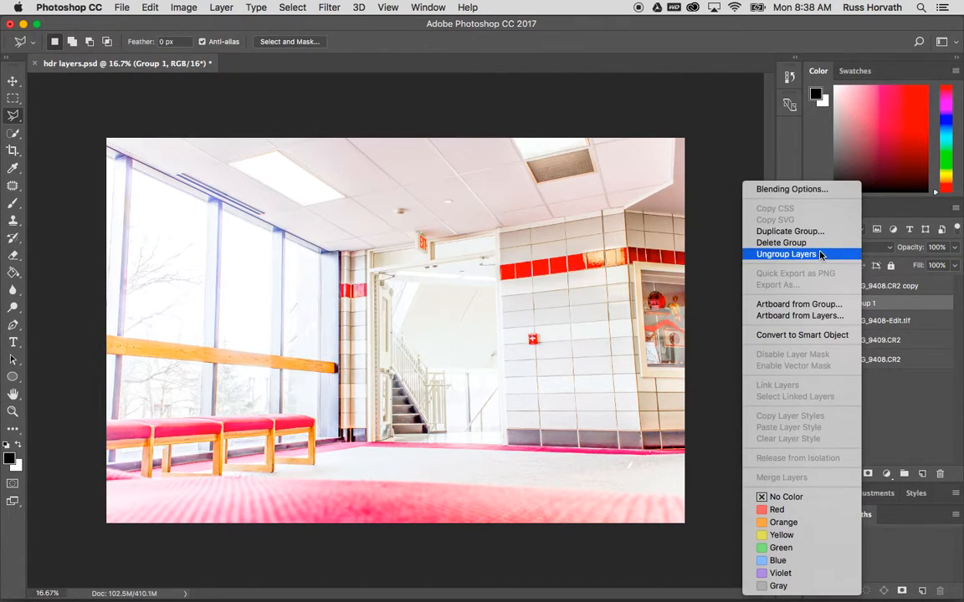
click(885, 323)
double_click(864, 303)
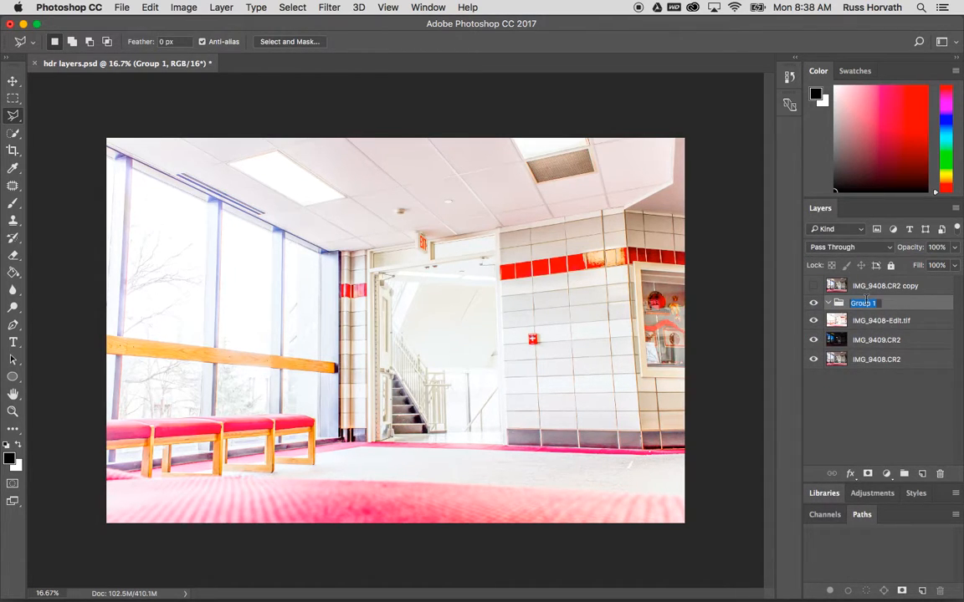
text(small side)
key(Return)
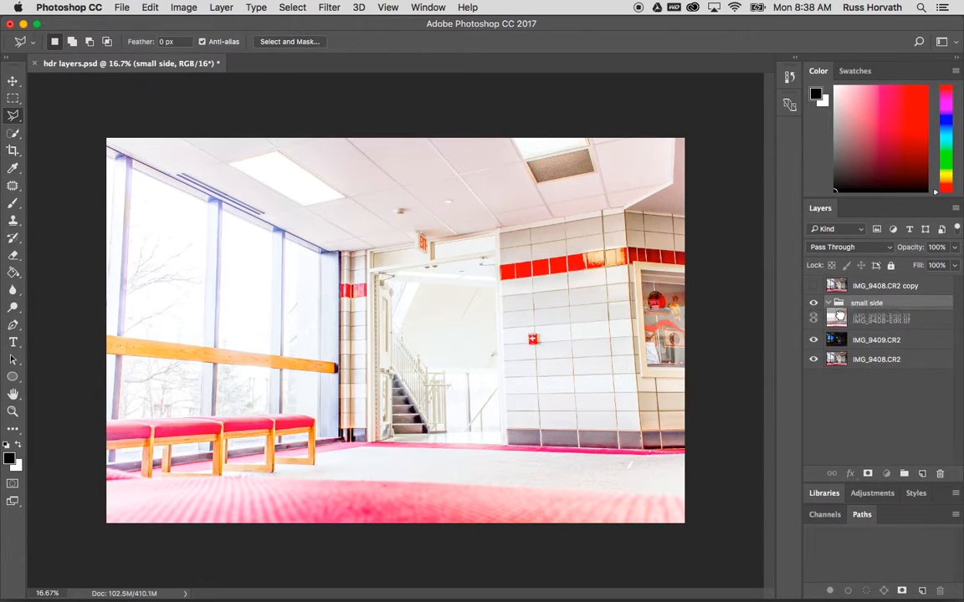
Move IMG_9408-Edit.tif into the small side group and collapse the group
mouse_move(841, 322)
mouse_down()
mouse_move(841, 310)
mouse_move(829, 313)
mouse_up()
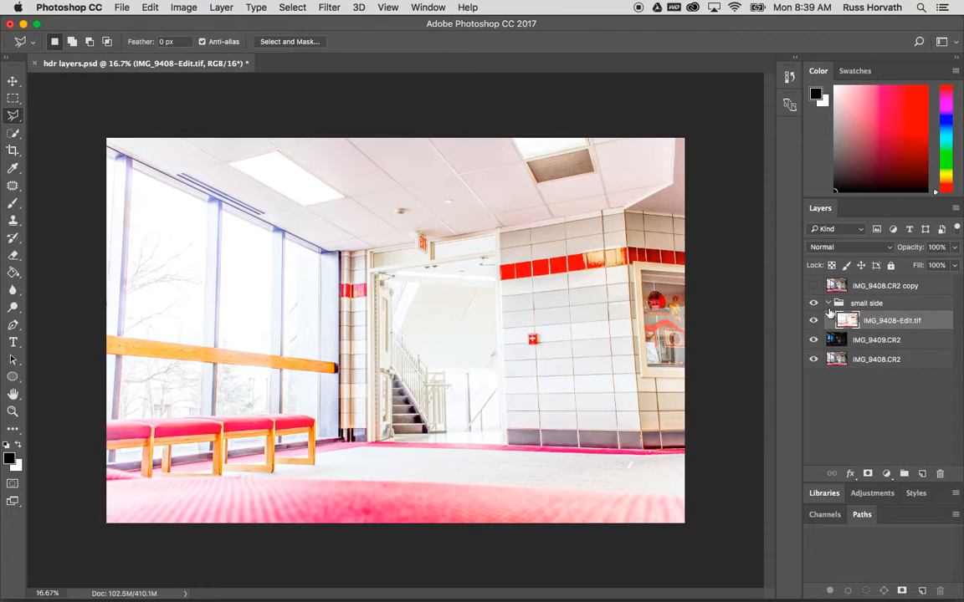
click(827, 305)
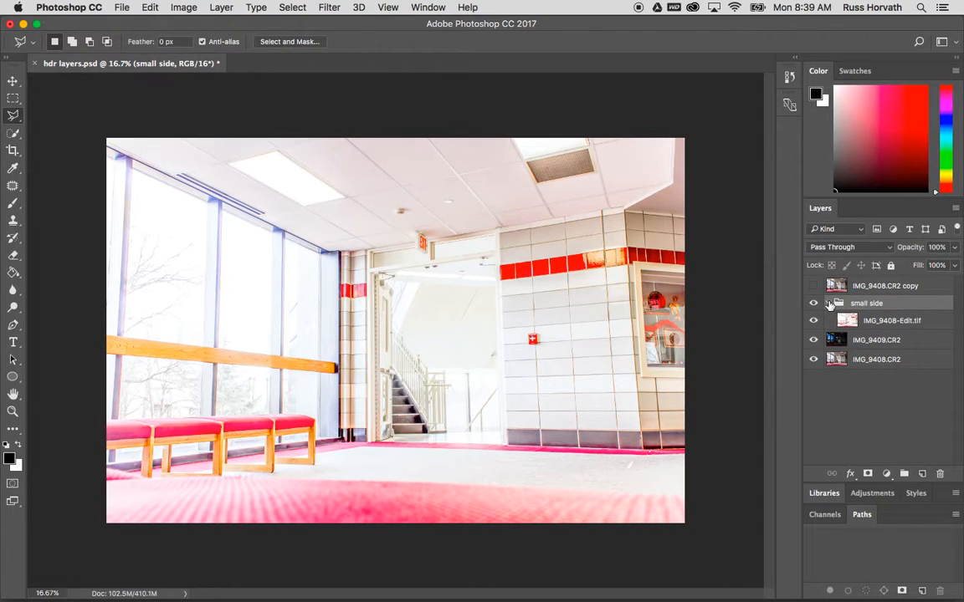
click(828, 304)
Create a new layer group above IMG_9409.CR2 and name it dark windows
click(835, 322)
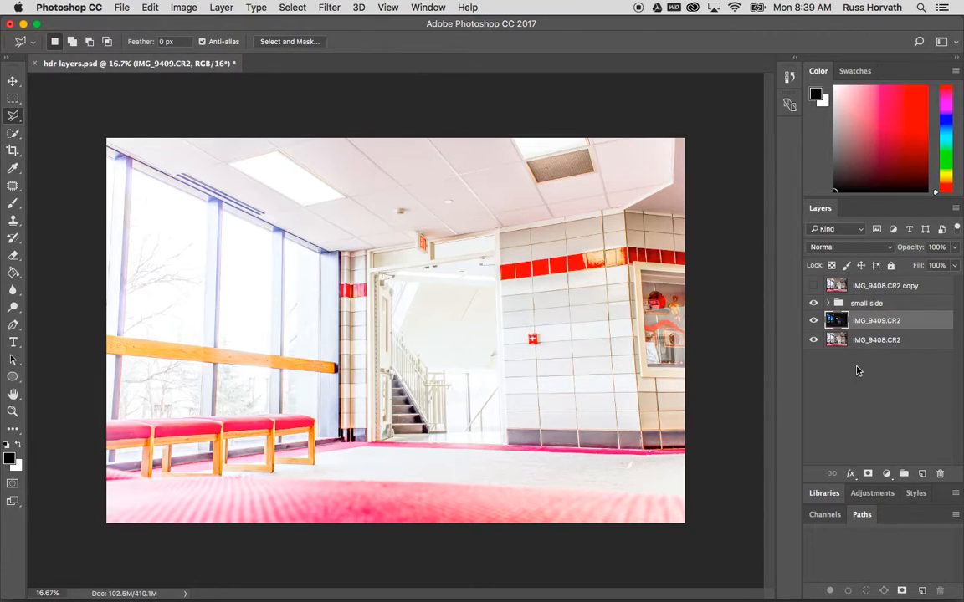
click(903, 474)
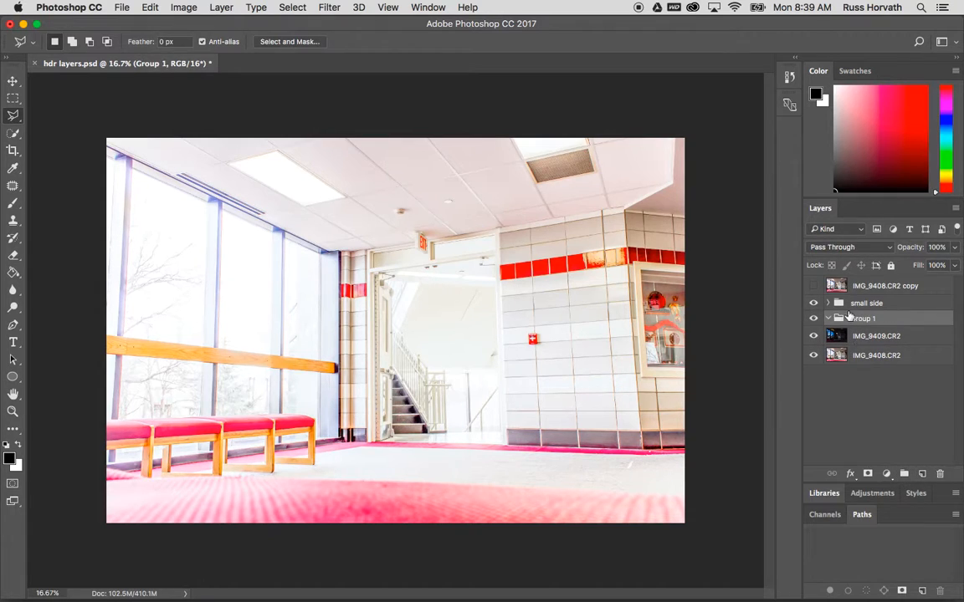
double_click(862, 318)
text(dark windows)
key(Return)
Move IMG_9409.CR2 into the dark windows group and collapse the group
drag(841, 337, 834, 325)
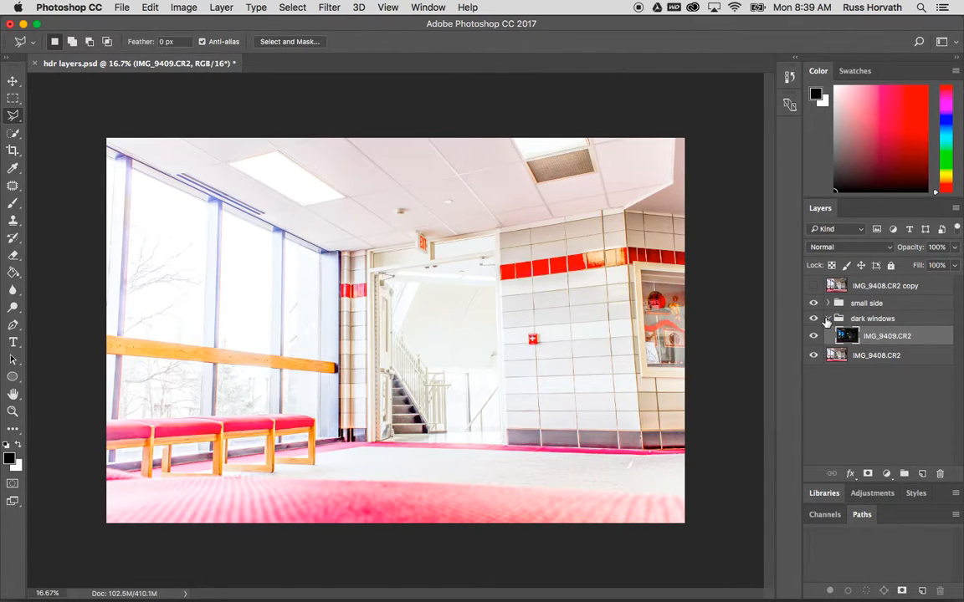
click(828, 322)
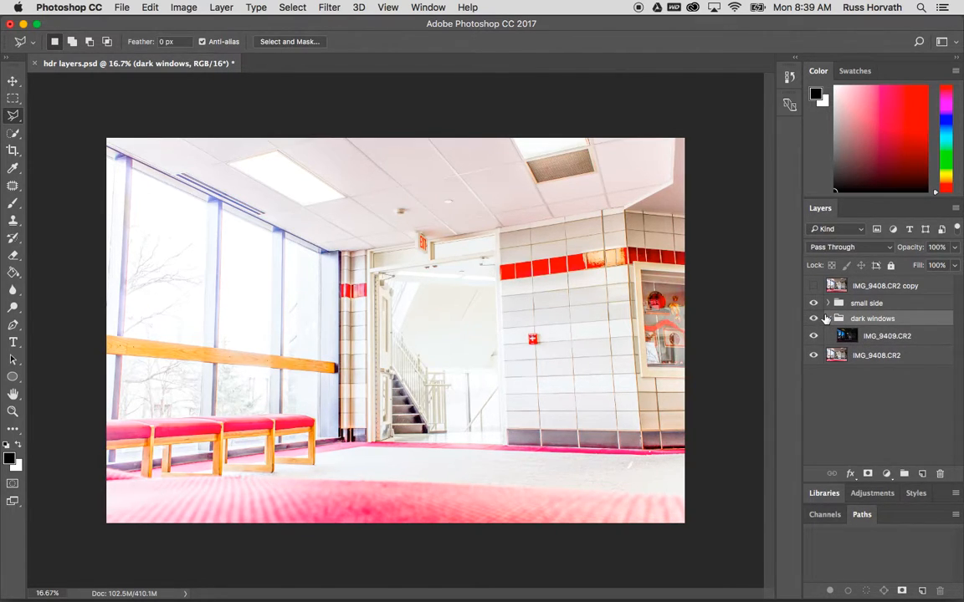
click(827, 319)
Create a new layer group above IMG_9408.CR2 and name it main wall
click(839, 336)
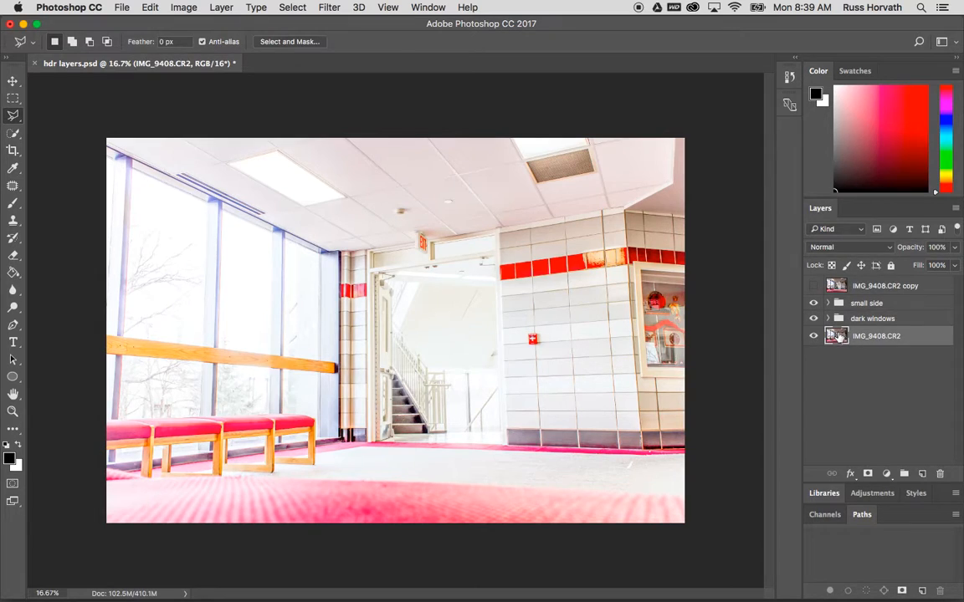
click(904, 475)
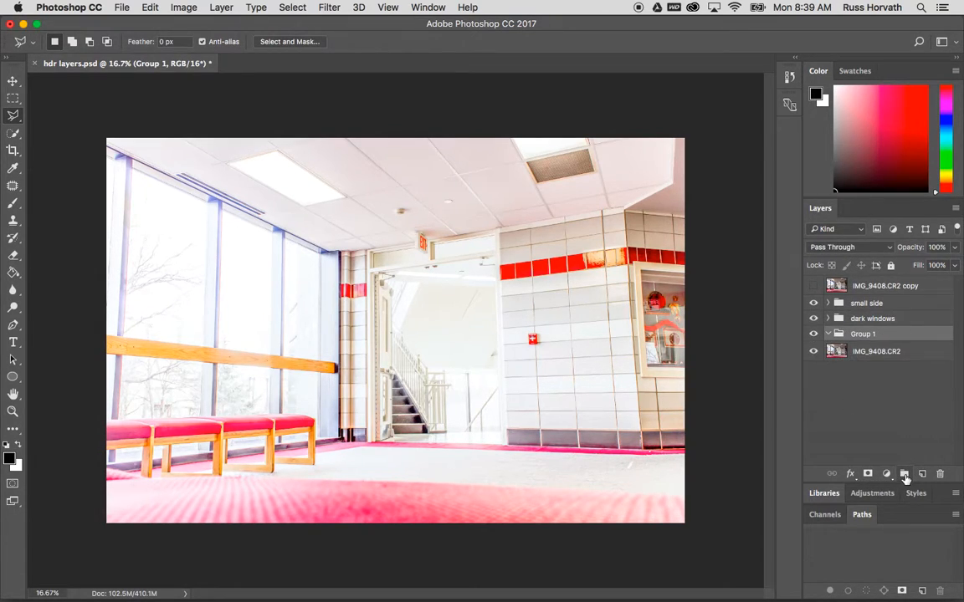
double_click(862, 334)
text(mai)
key(Return)
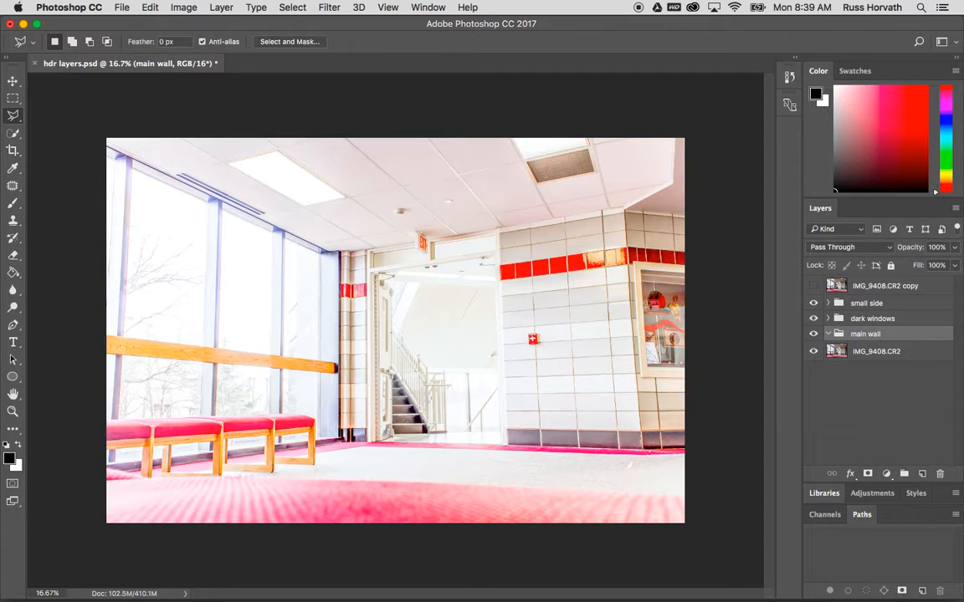
Move IMG_9408.CR2 into the main wall group and collapse the group
click(837, 354)
drag(838, 354, 838, 336)
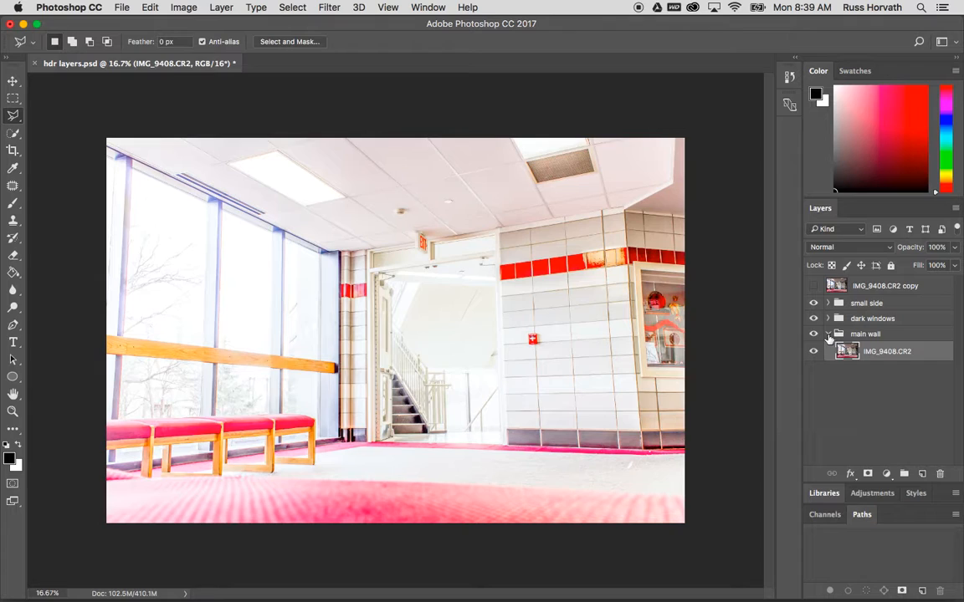
click(829, 337)
click(828, 335)
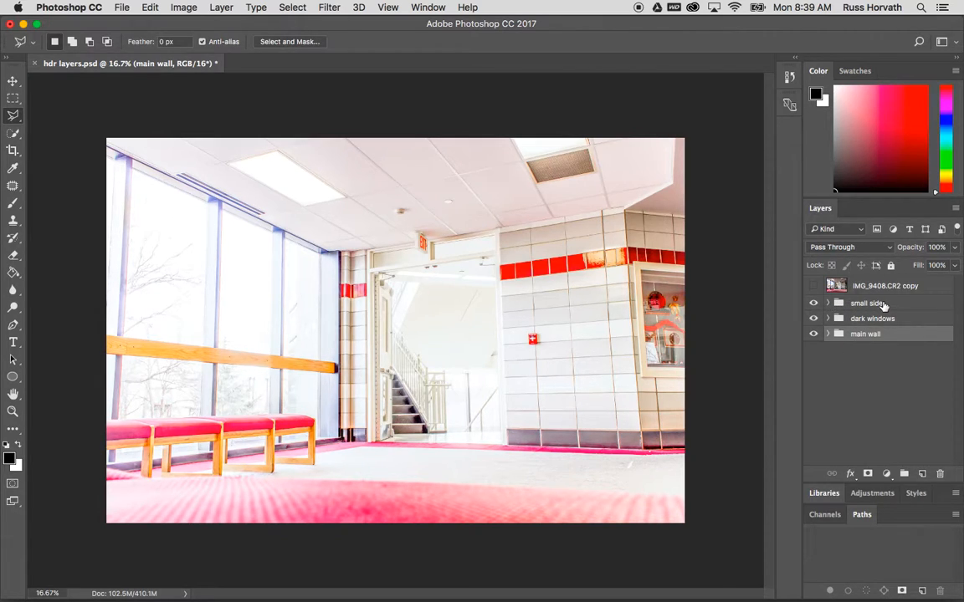
Expand the dark windows group and select the IMG_9409.CR2 layer inside it
click(827, 304)
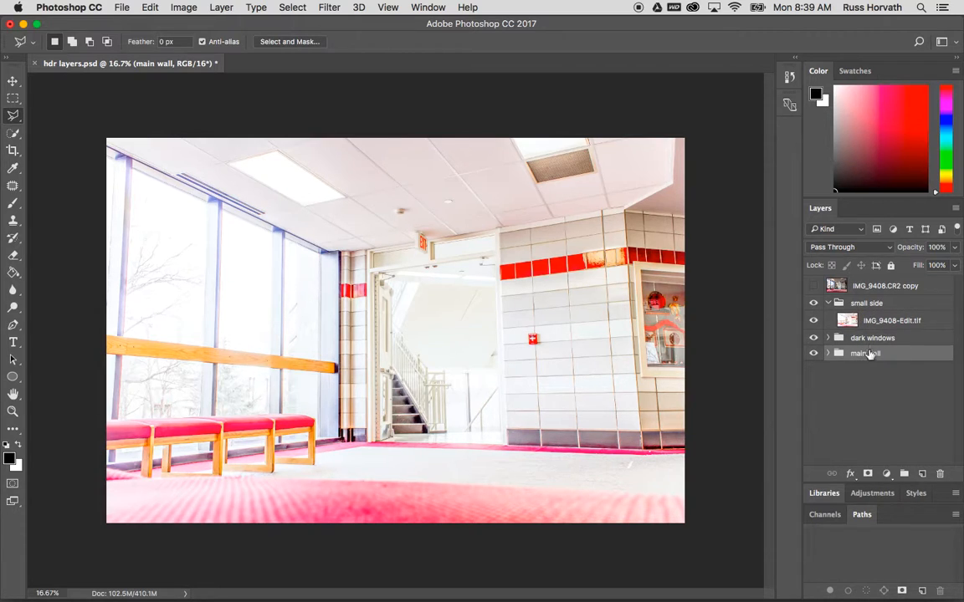
click(827, 304)
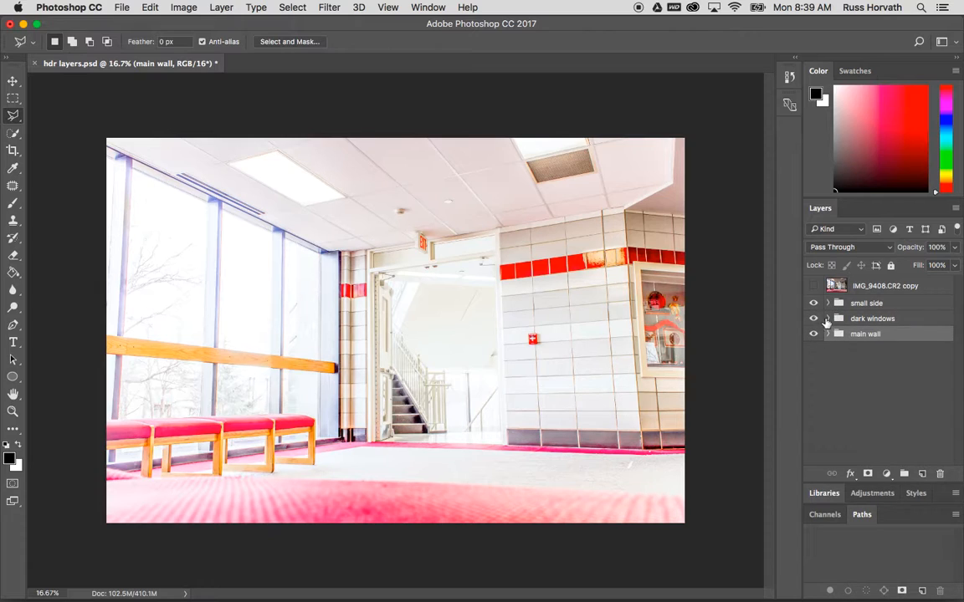
click(828, 319)
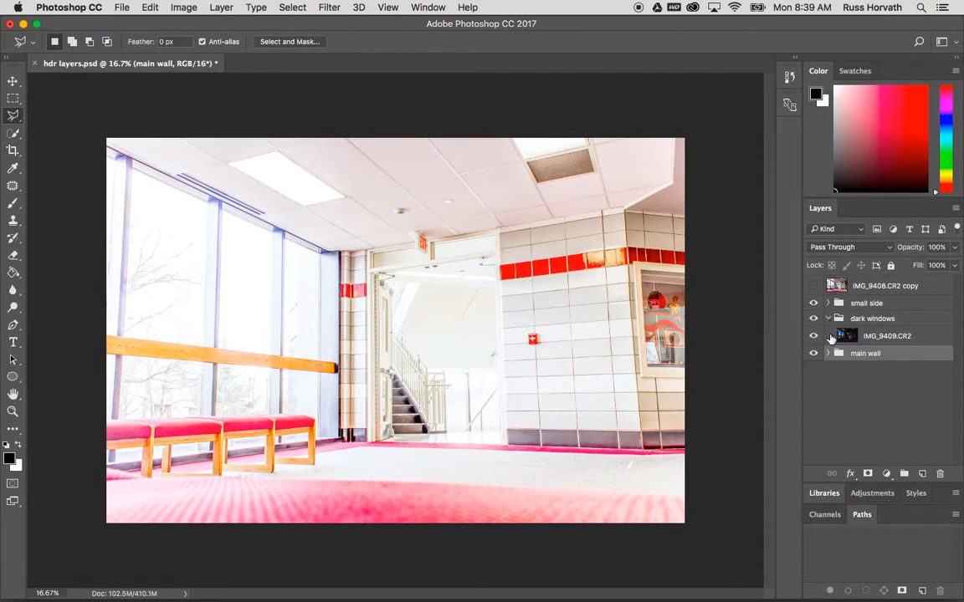
click(849, 336)
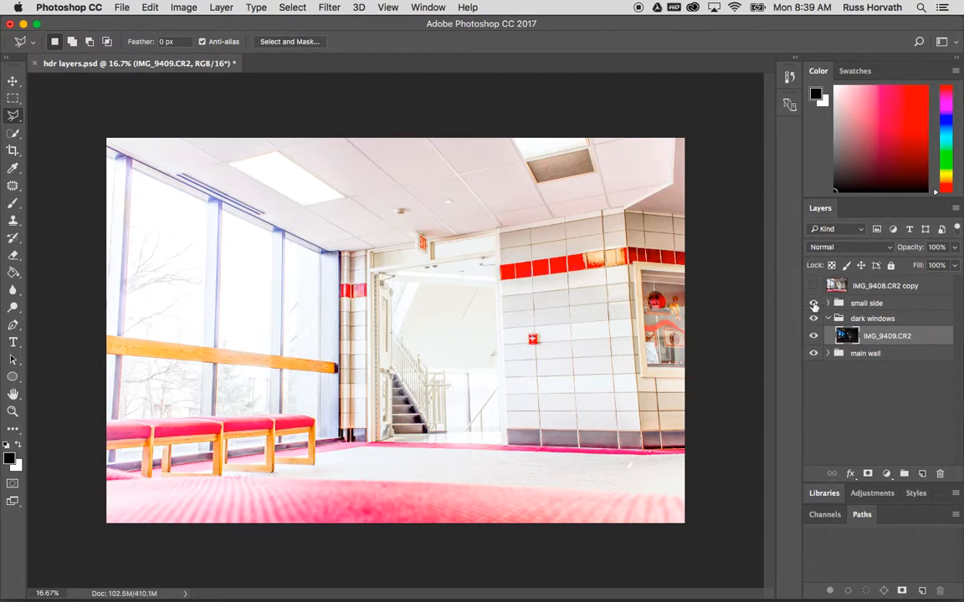
Hide the small side group to view the dark window exposure
click(813, 303)
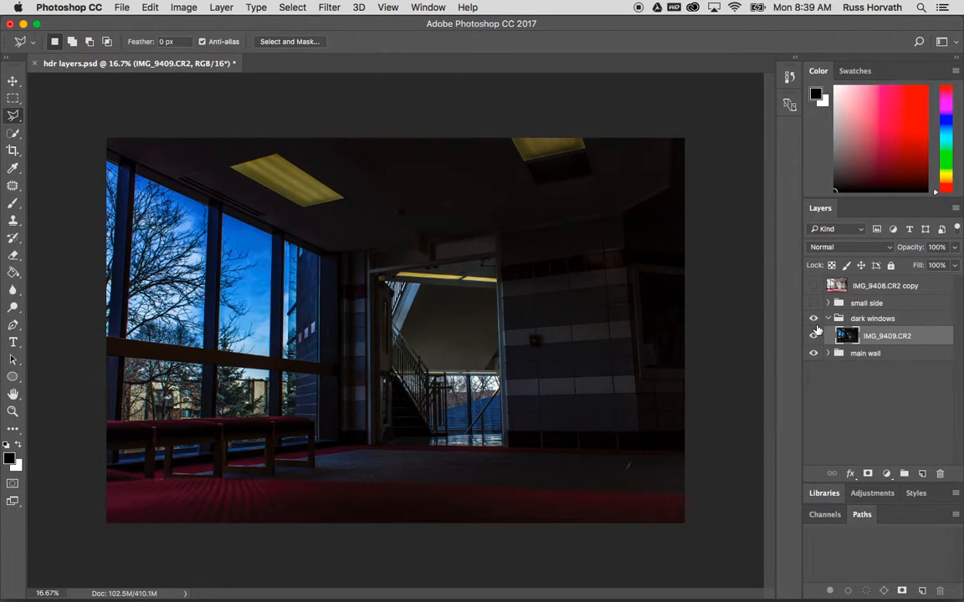
click(813, 304)
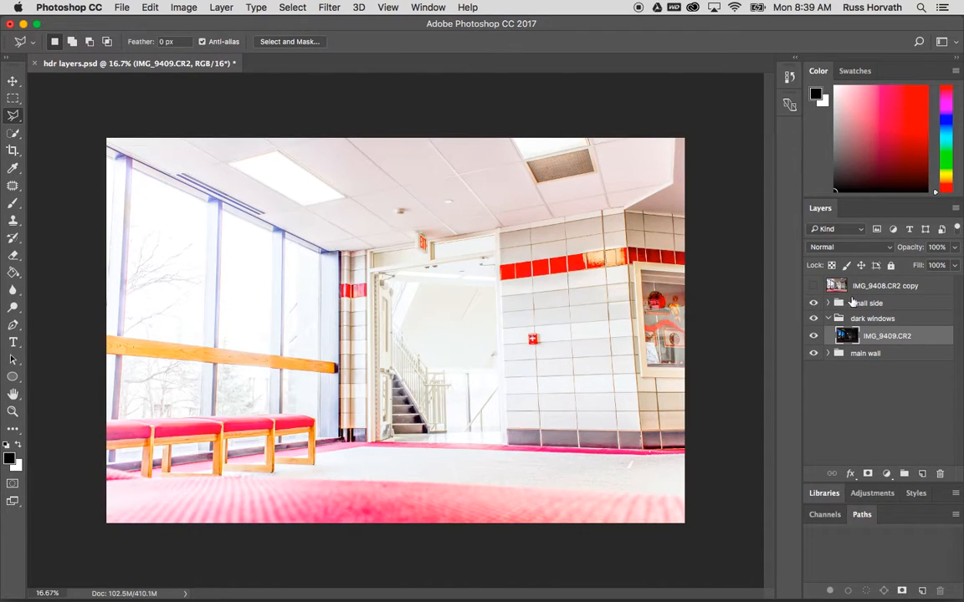
click(827, 303)
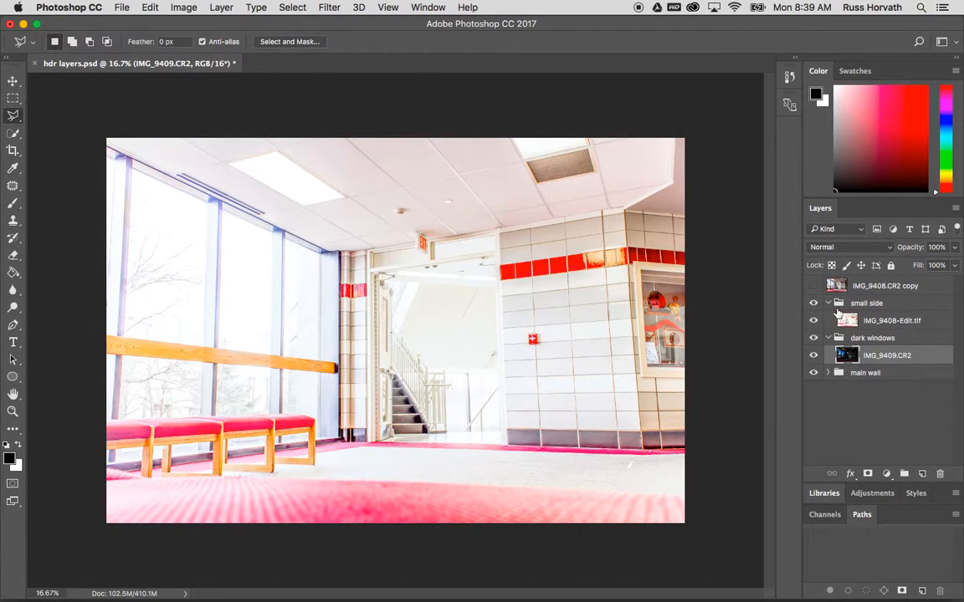
click(828, 303)
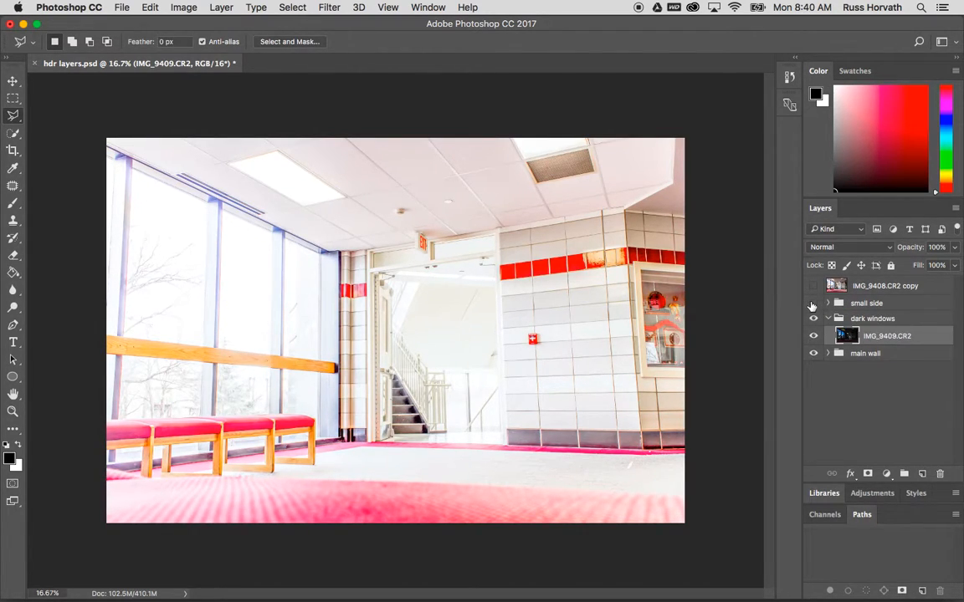
click(812, 305)
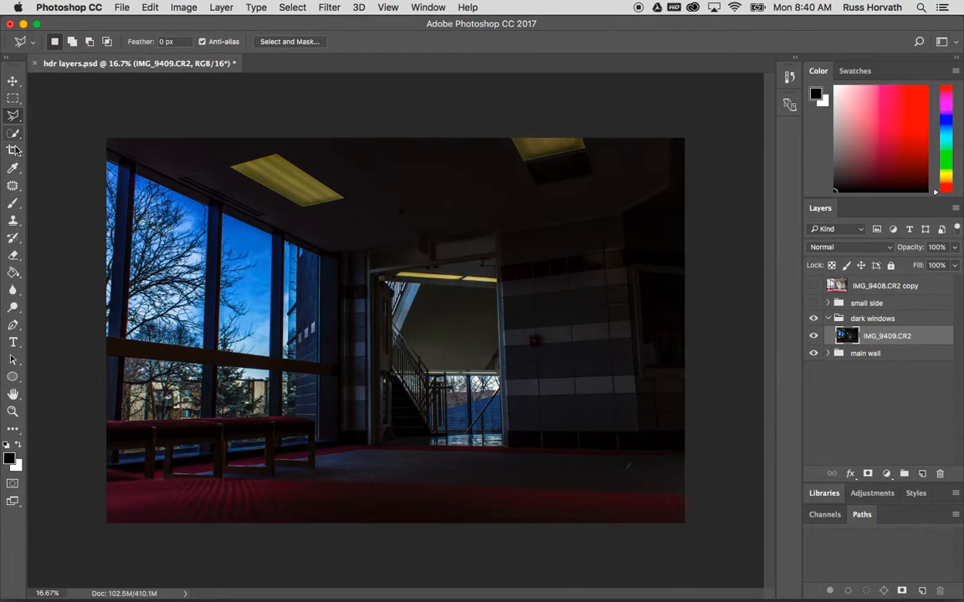
Select the leftmost upper window pane with the Magnetic Lasso Tool
right_click(13, 115)
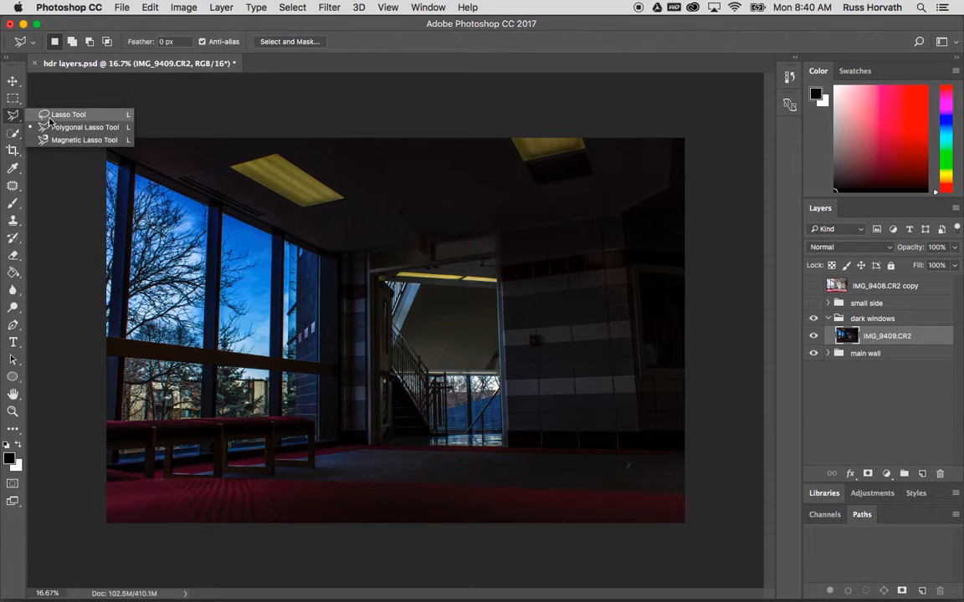
click(53, 140)
click(136, 177)
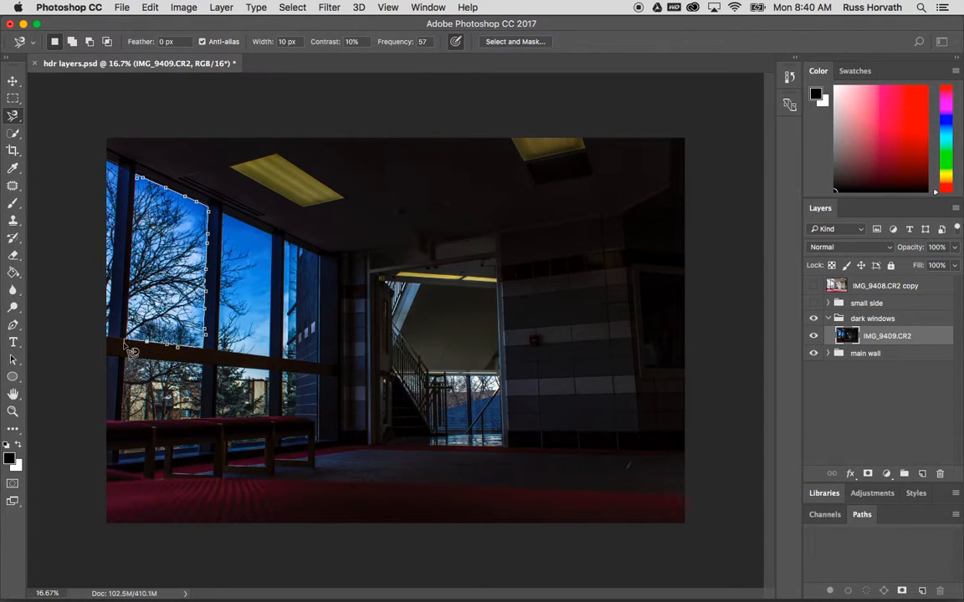
click(148, 185)
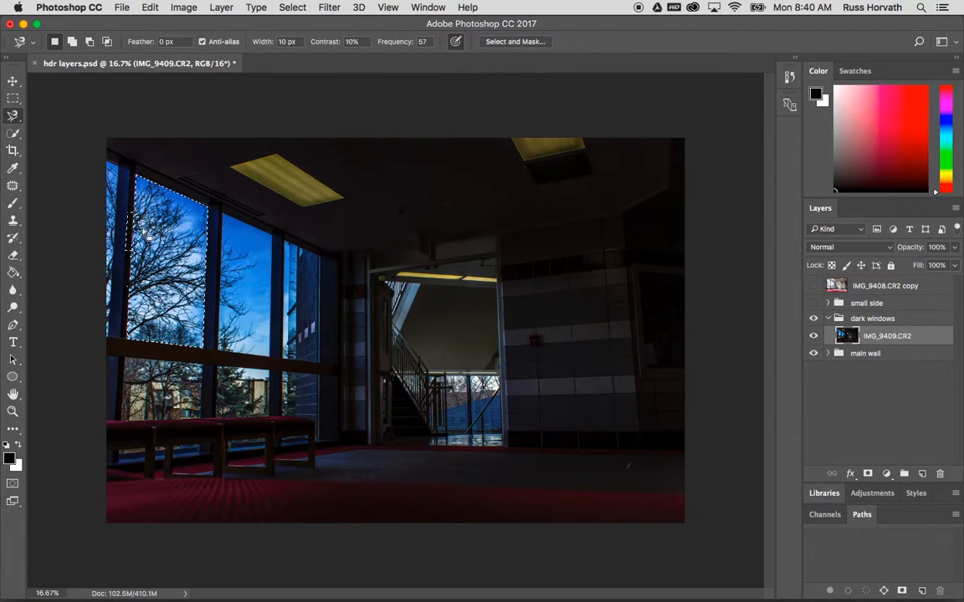
Clear the selection and try a rectangular marquee around the left windows
click(293, 7)
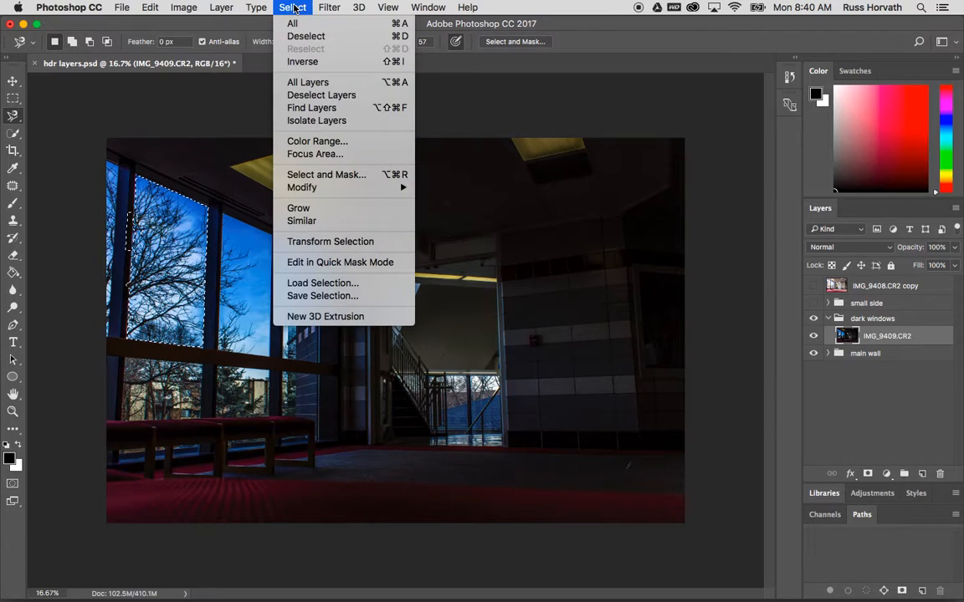
click(305, 36)
click(12, 99)
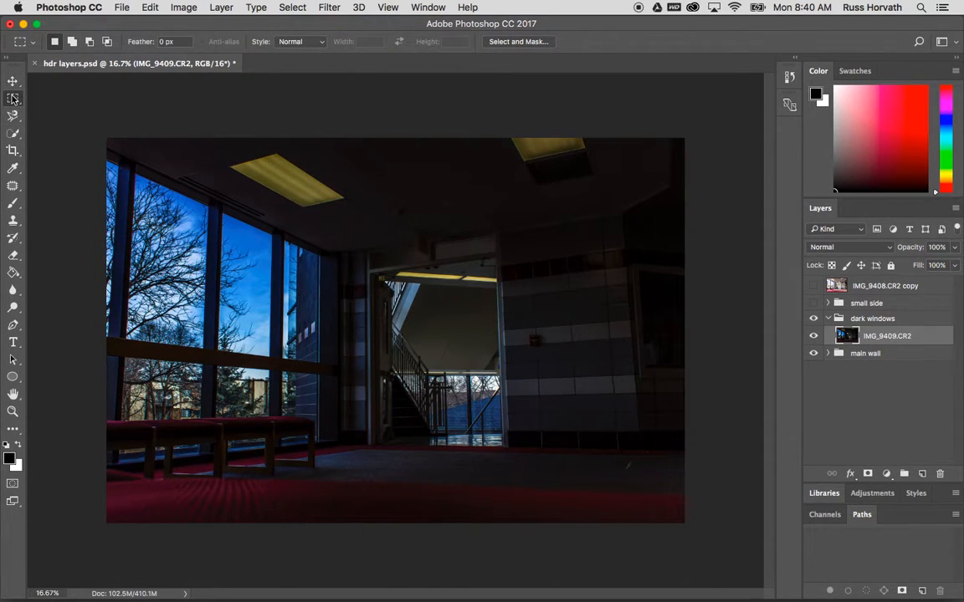
drag(148, 160, 278, 423)
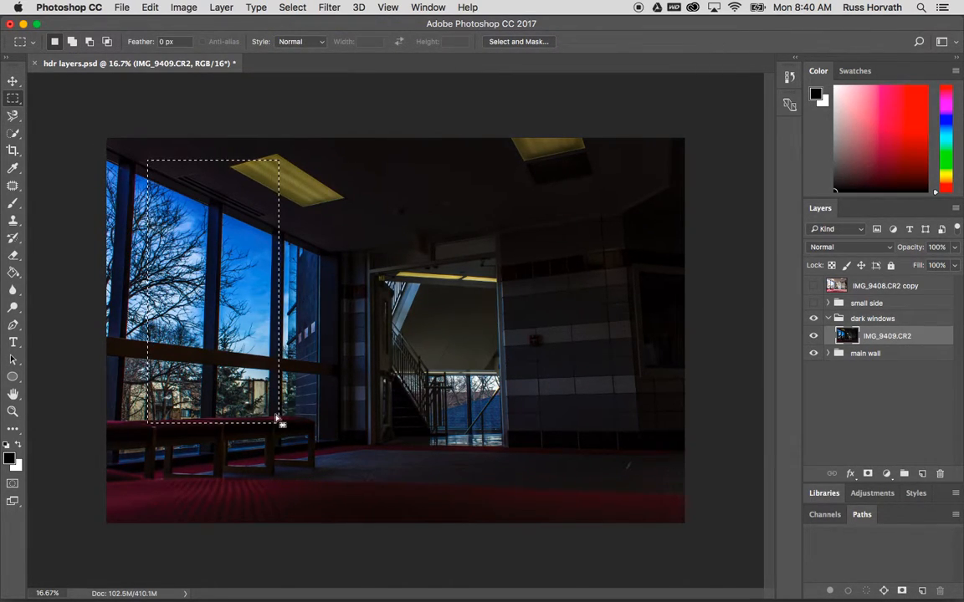
click(293, 7)
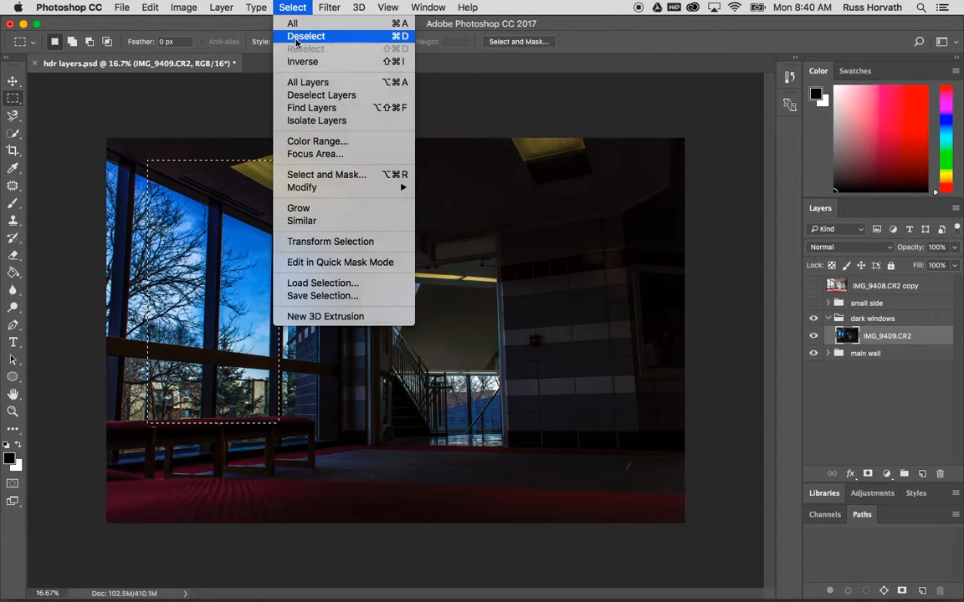
click(297, 38)
Try selecting the window area with the Quick Selection Tool, adding and subtracting regions
click(13, 133)
mouse_move(132, 196)
mouse_down()
mouse_move(164, 276)
mouse_move(192, 297)
mouse_up()
mouse_move(263, 372)
mouse_down()
mouse_move(377, 214)
mouse_move(402, 158)
mouse_move(325, 181)
mouse_up()
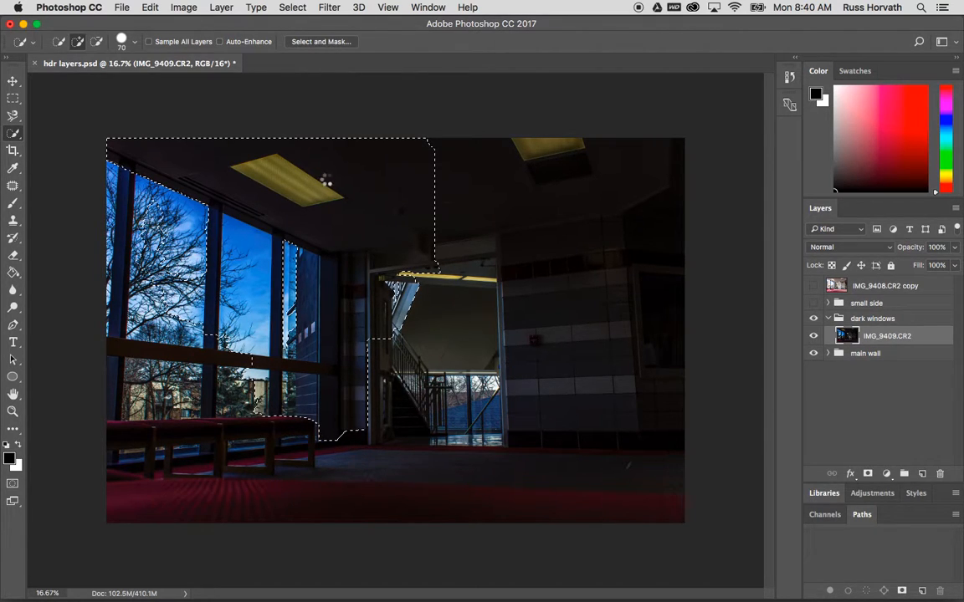
click(59, 43)
mouse_move(454, 232)
mouse_down()
mouse_move(514, 238)
mouse_move(531, 339)
mouse_up()
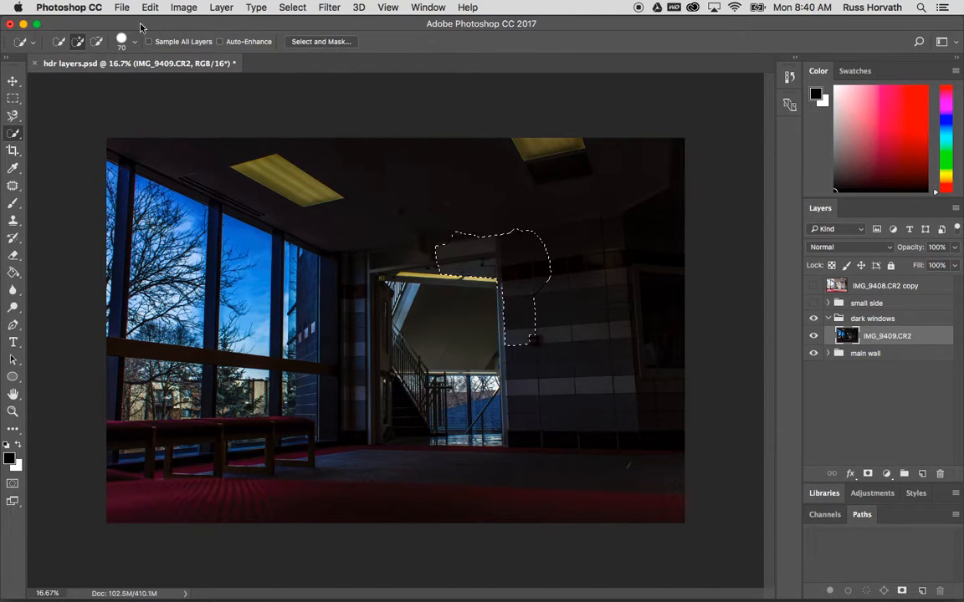
mouse_move(298, 244)
mouse_down()
mouse_move(295, 337)
mouse_move(211, 321)
mouse_up()
click(97, 44)
mouse_move(218, 195)
mouse_down()
mouse_move(260, 281)
mouse_move(367, 378)
mouse_up()
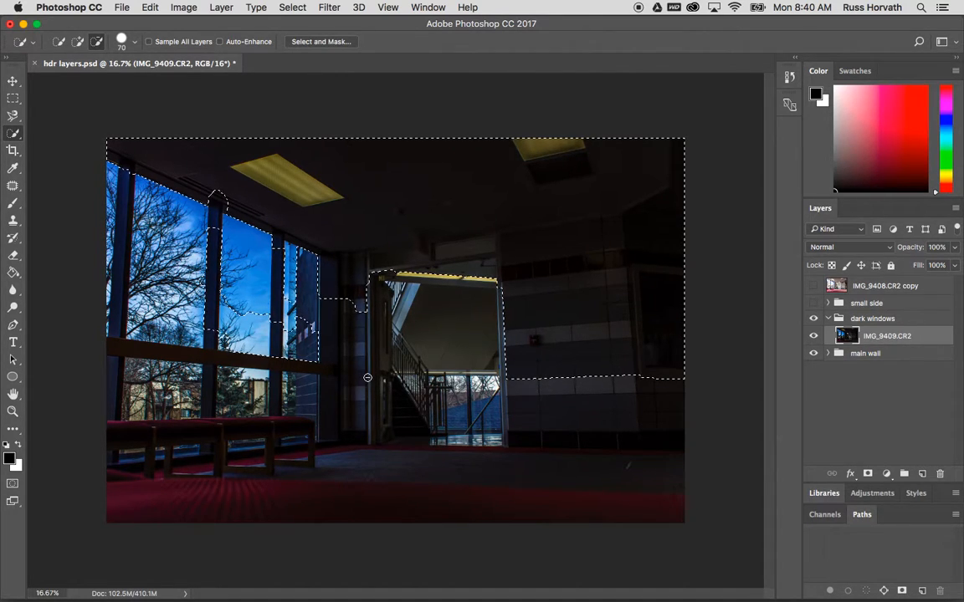
Clear the selection and outline the whole left window wall with the Polygonal Lasso Tool
click(12, 115)
right_click(13, 114)
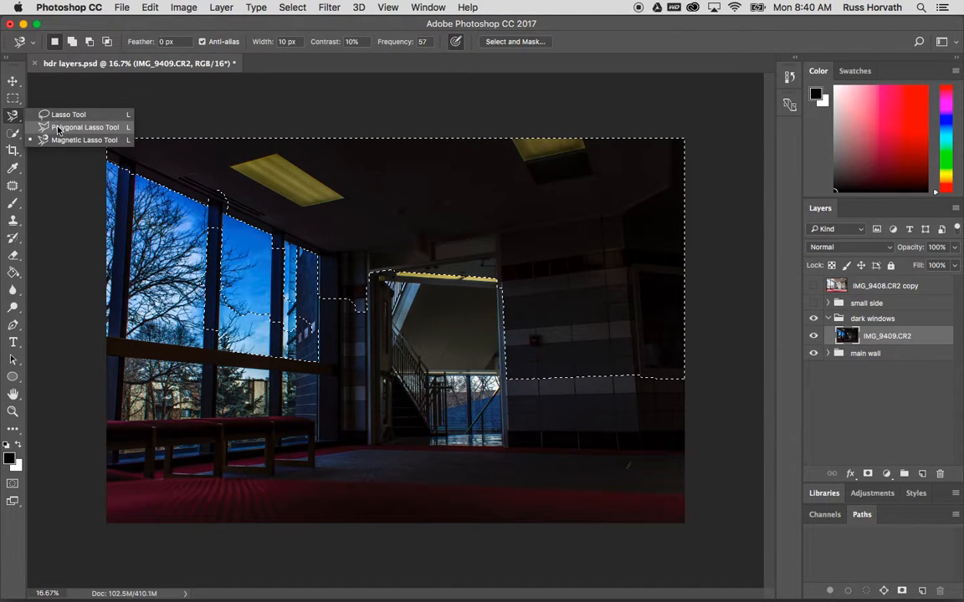
click(57, 127)
click(292, 8)
click(293, 36)
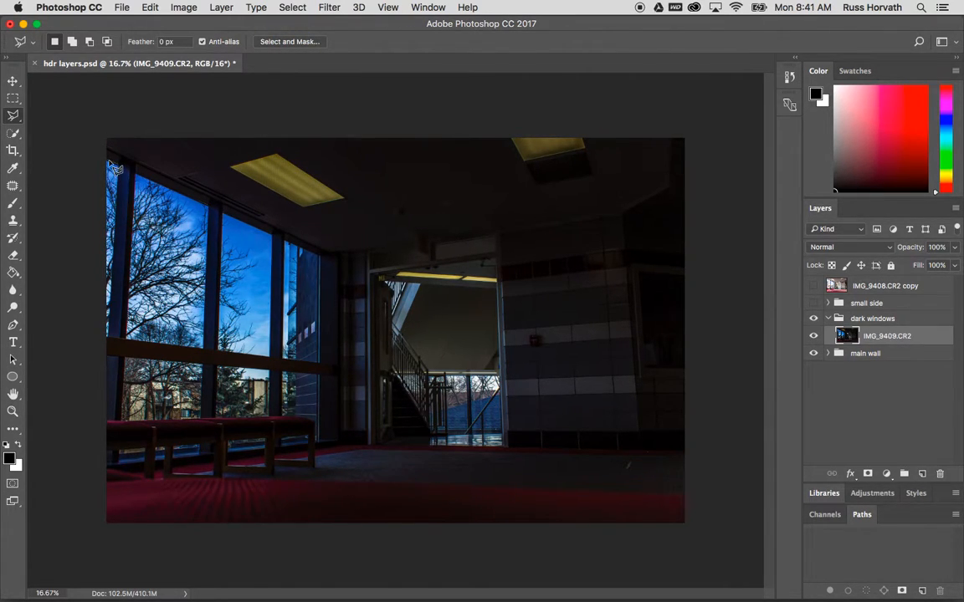
click(107, 160)
click(318, 256)
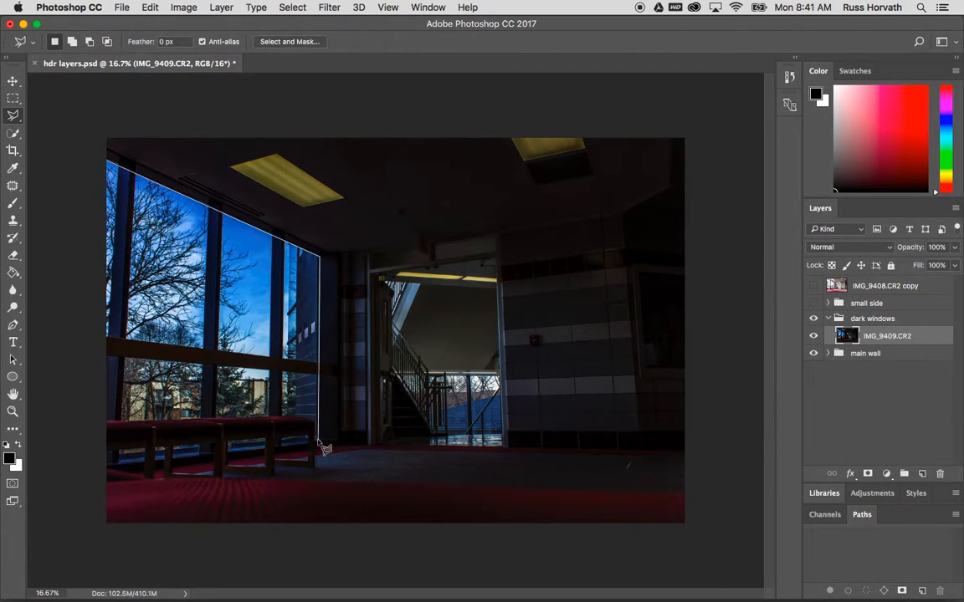
click(319, 437)
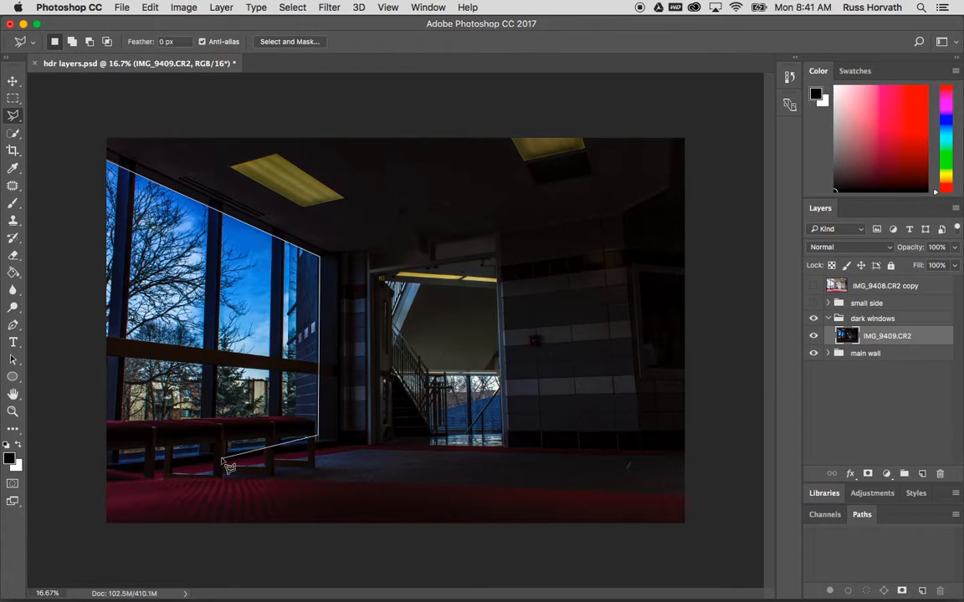
click(108, 458)
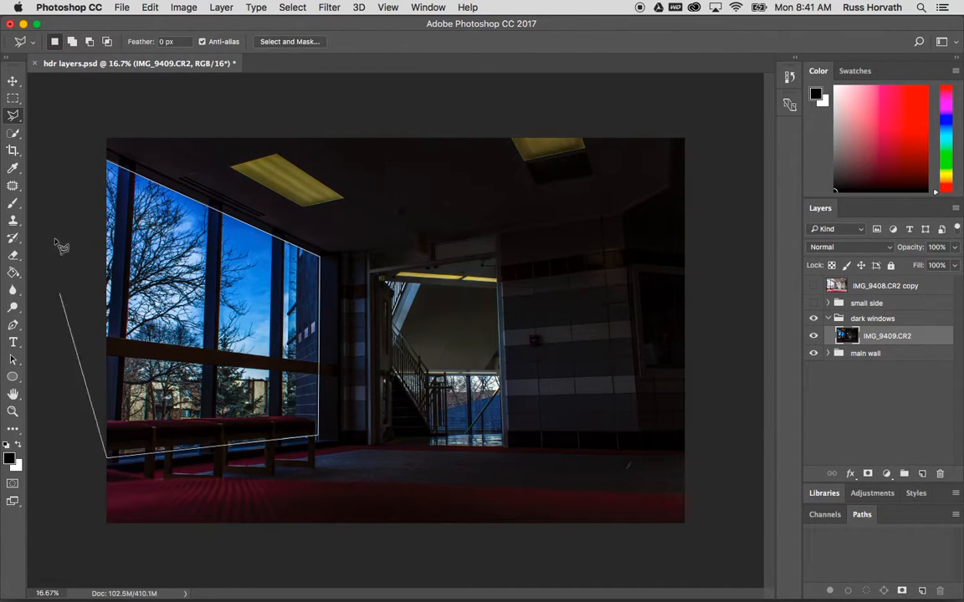
click(112, 163)
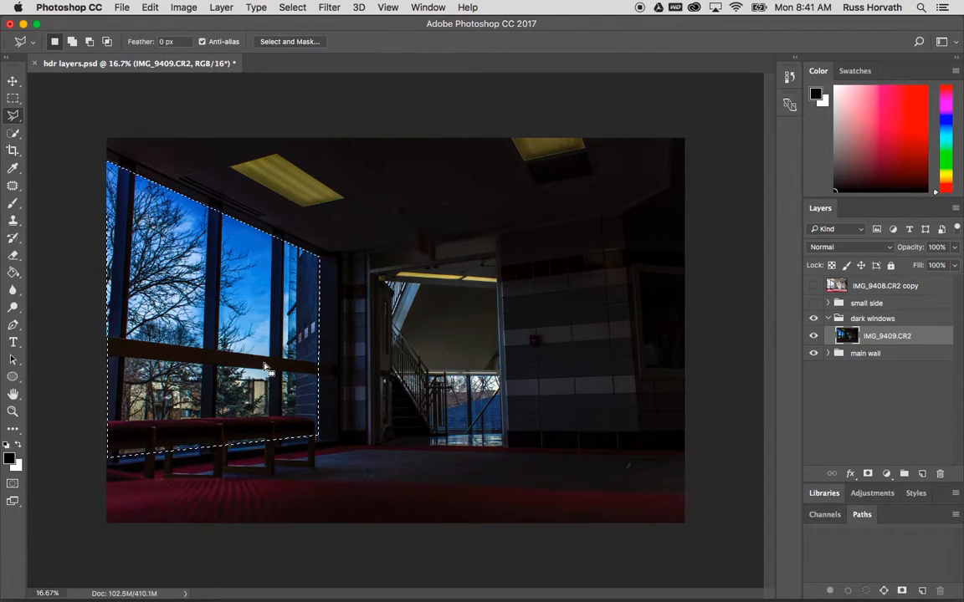
Add the stairwell window opening to the selection with a polygonal outline
click(72, 44)
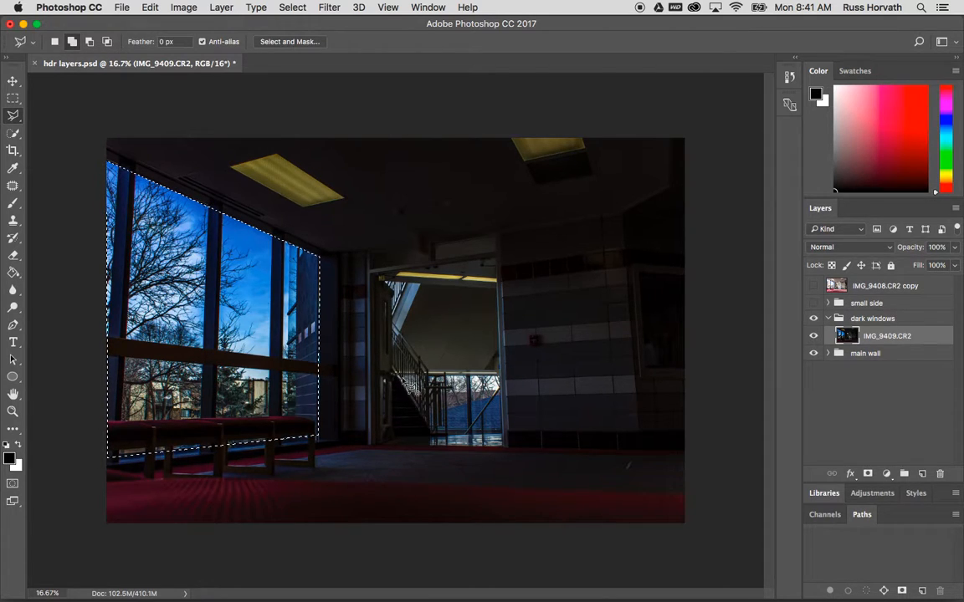
click(431, 442)
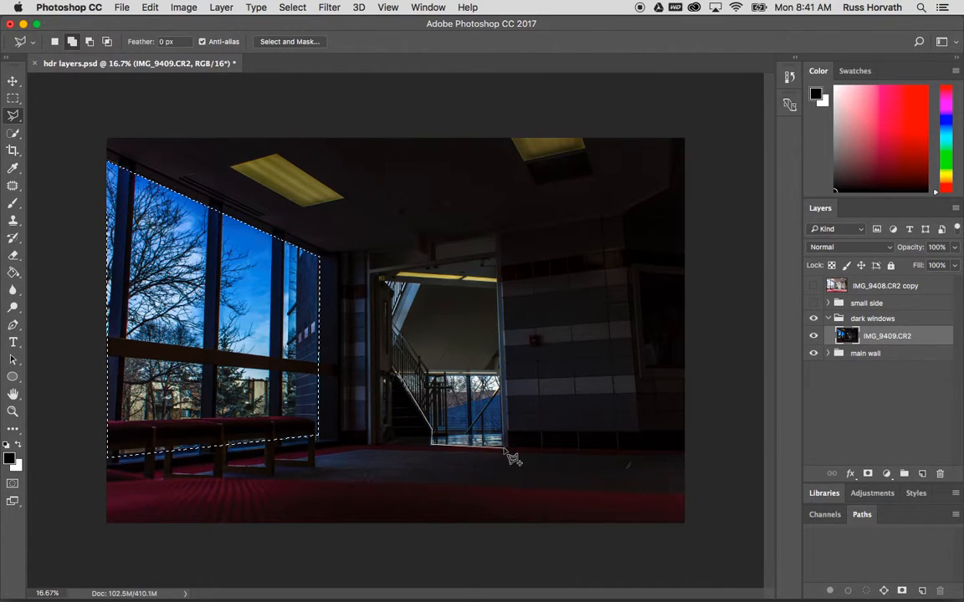
click(503, 447)
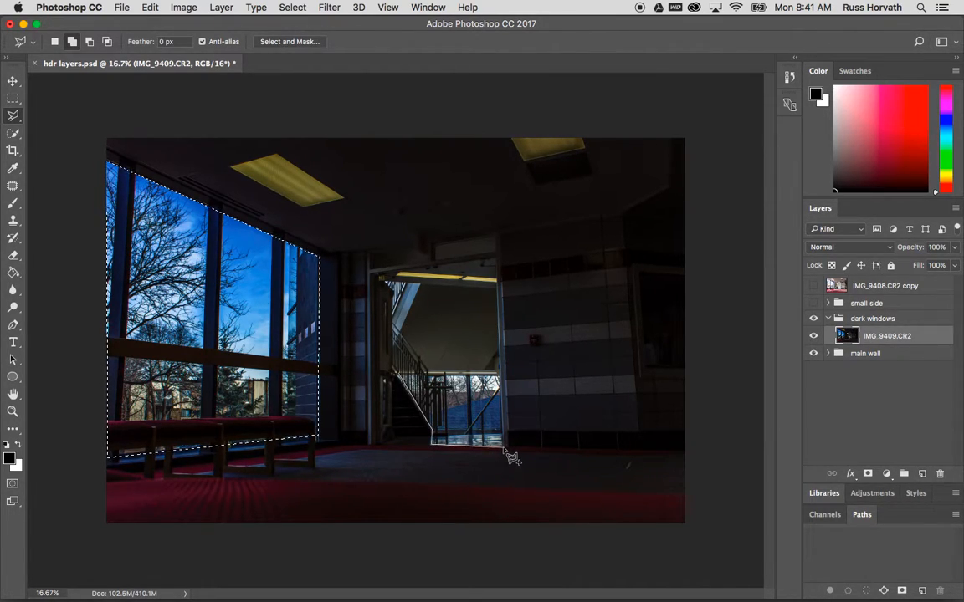
click(501, 374)
click(398, 374)
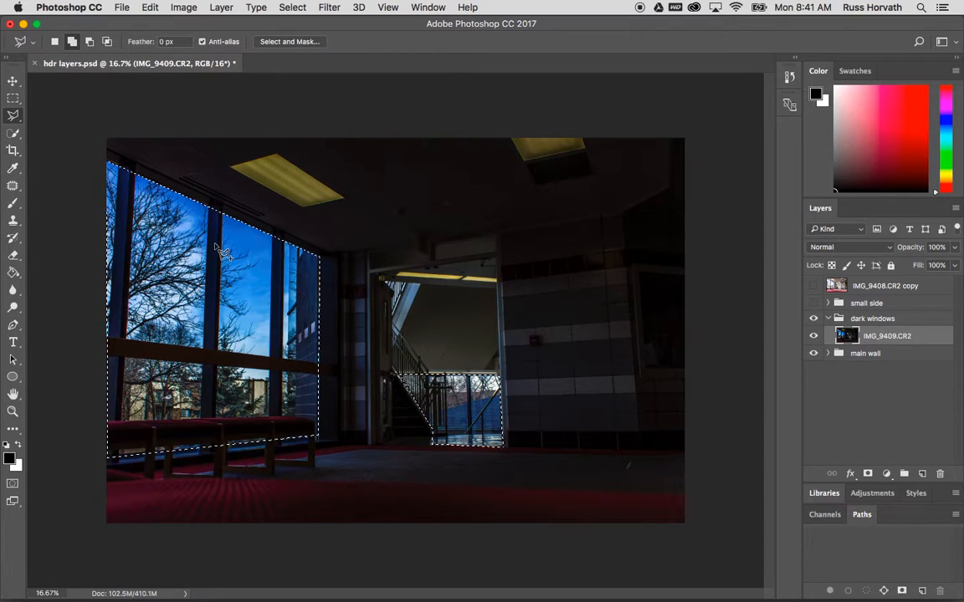
Subtract the left edge strip and two vertical window mullions from the selection
click(90, 41)
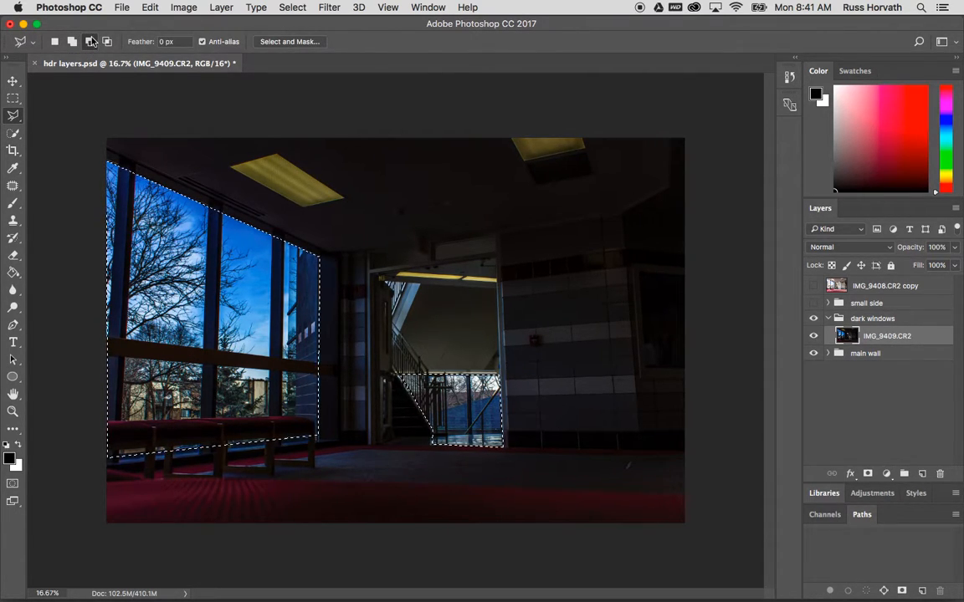
click(120, 164)
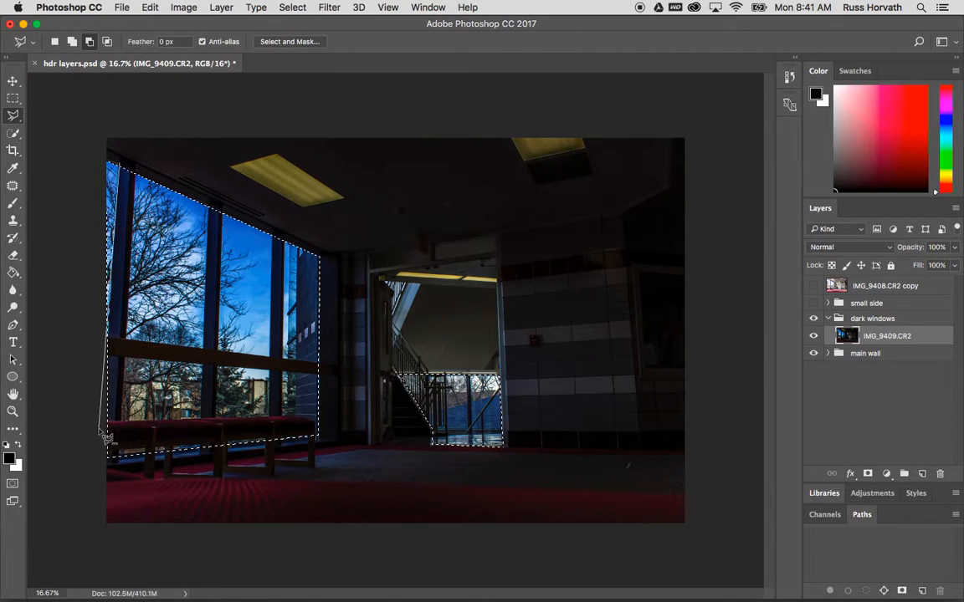
click(102, 466)
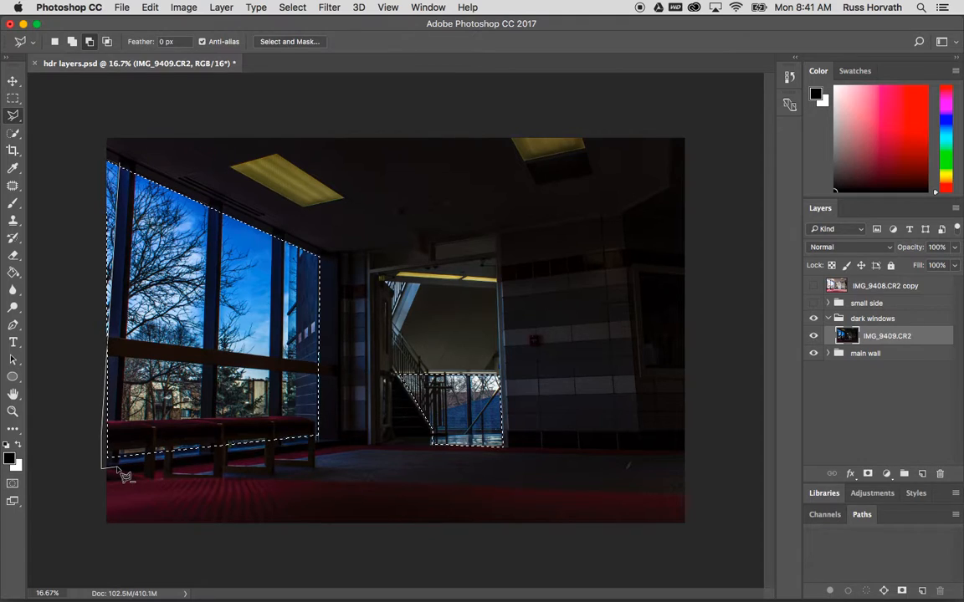
click(126, 169)
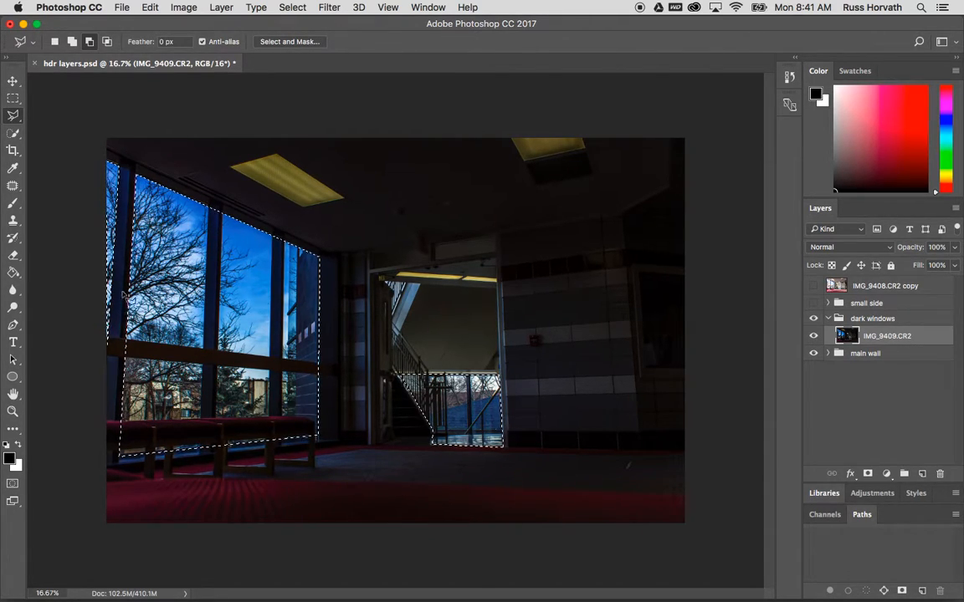
click(200, 469)
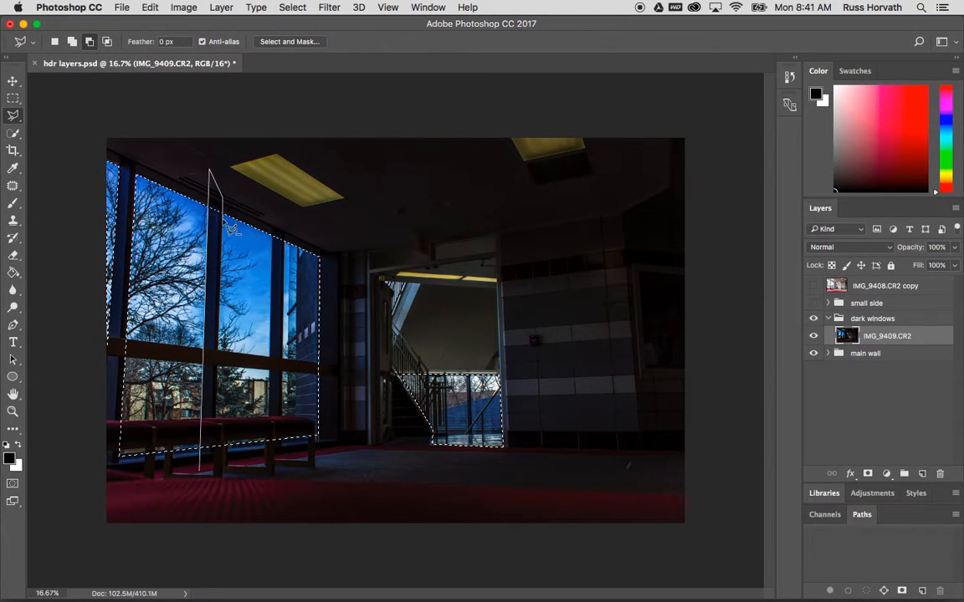
click(209, 479)
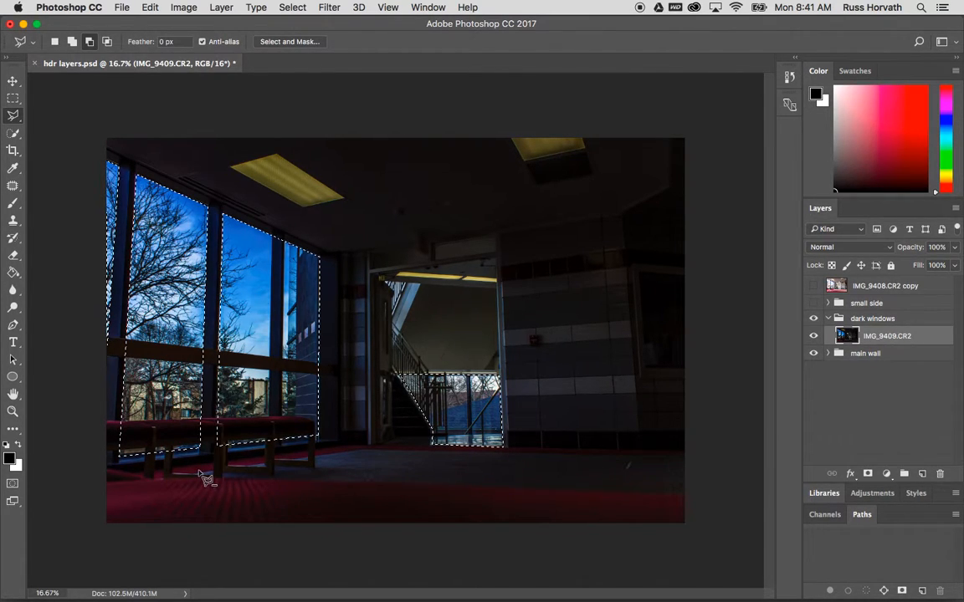
click(274, 224)
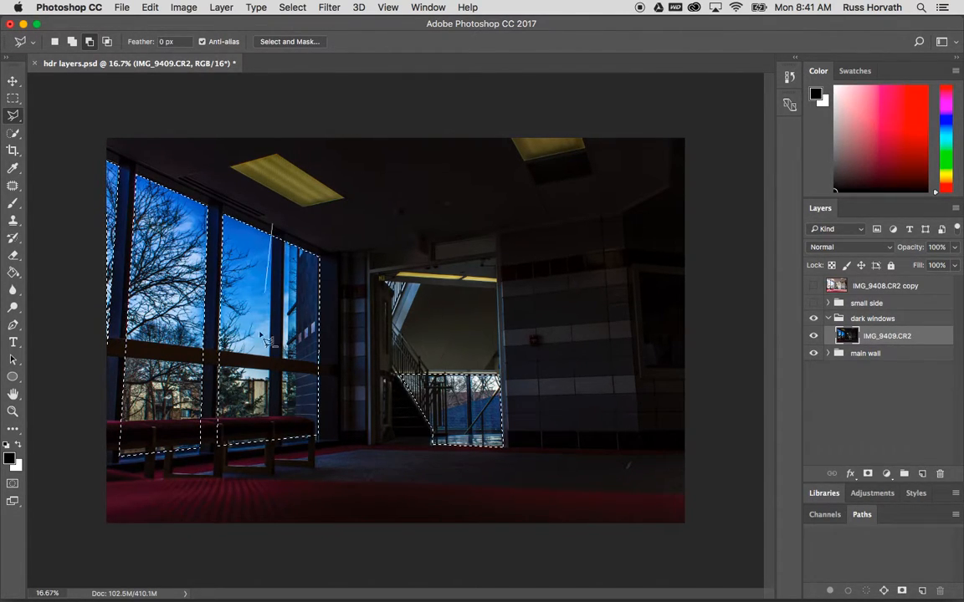
click(269, 497)
click(287, 470)
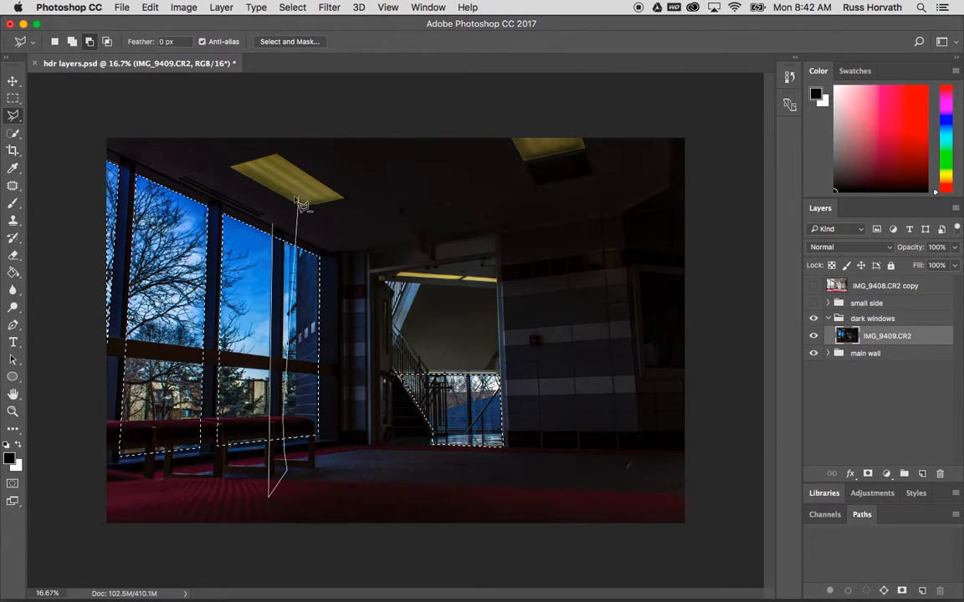
click(274, 226)
Subtract the horizontal railing and the benches from the window selection
click(92, 337)
click(333, 368)
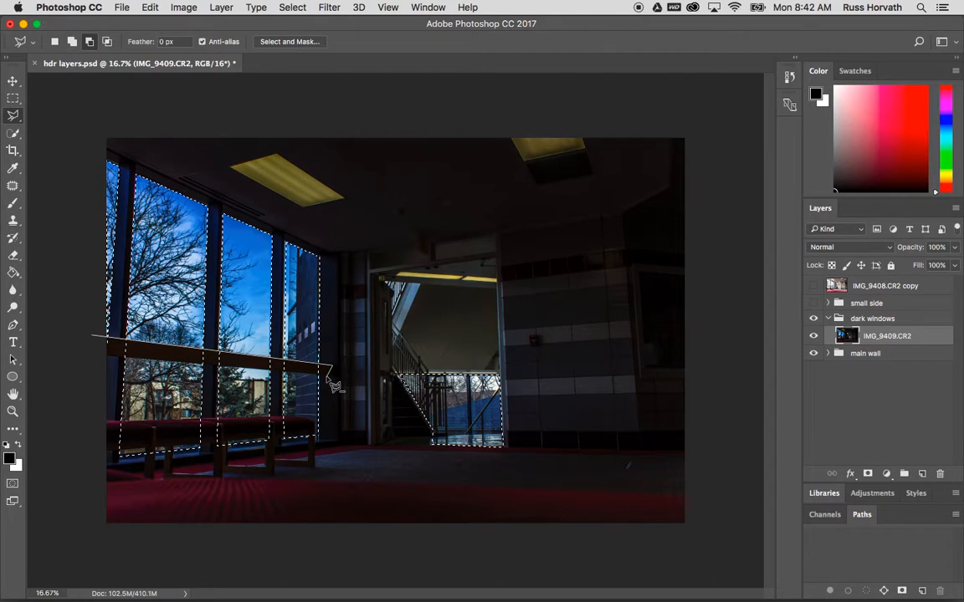
click(81, 353)
click(99, 344)
click(95, 425)
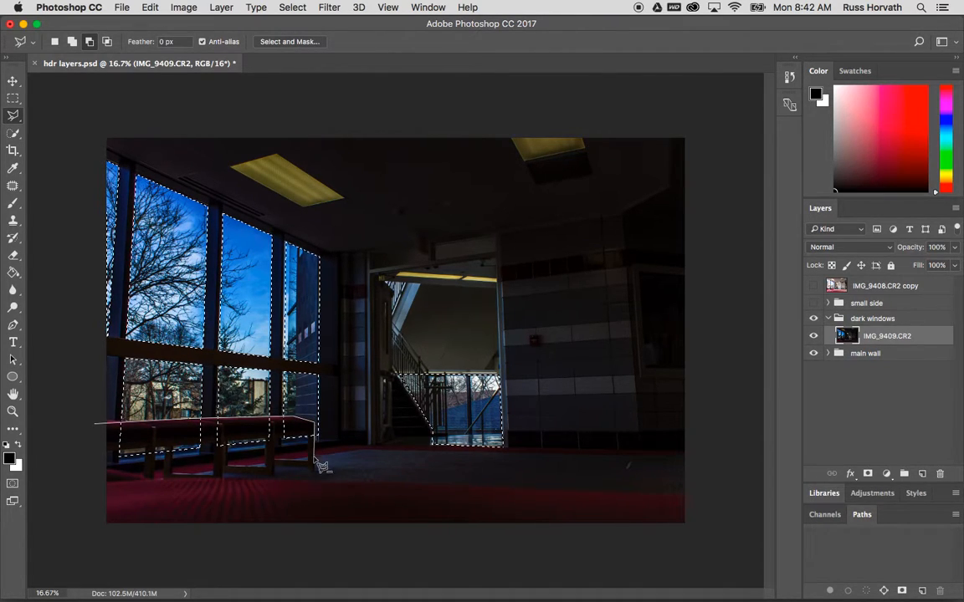
click(314, 465)
click(99, 483)
click(97, 428)
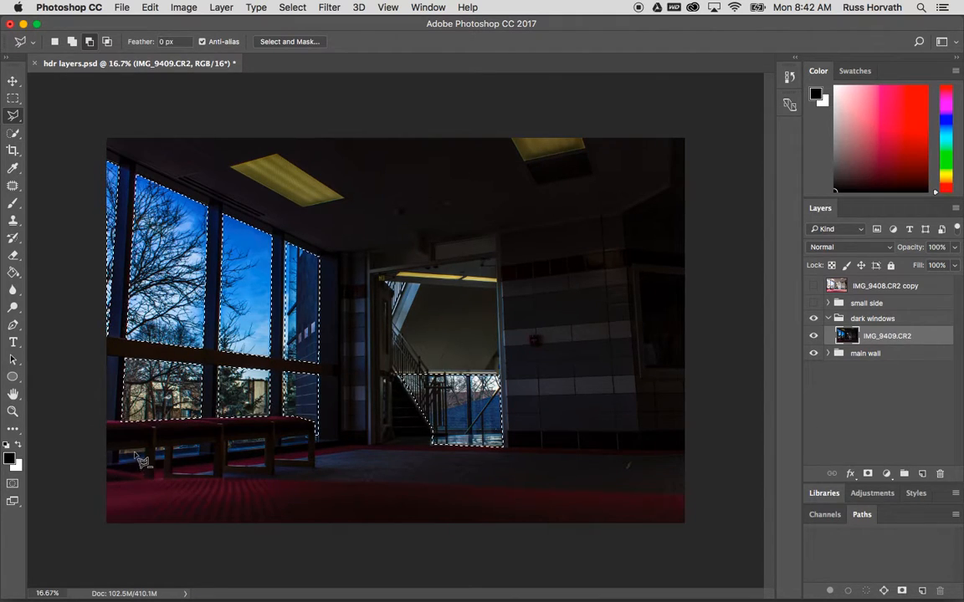
click(73, 42)
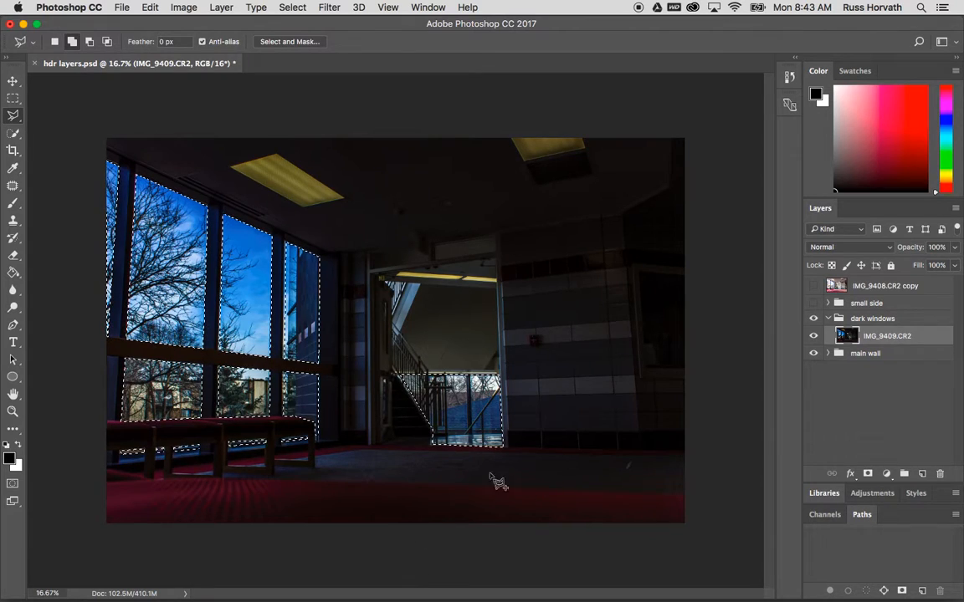
Collapse the dark windows group and add a layer mask to it from the selection
click(861, 320)
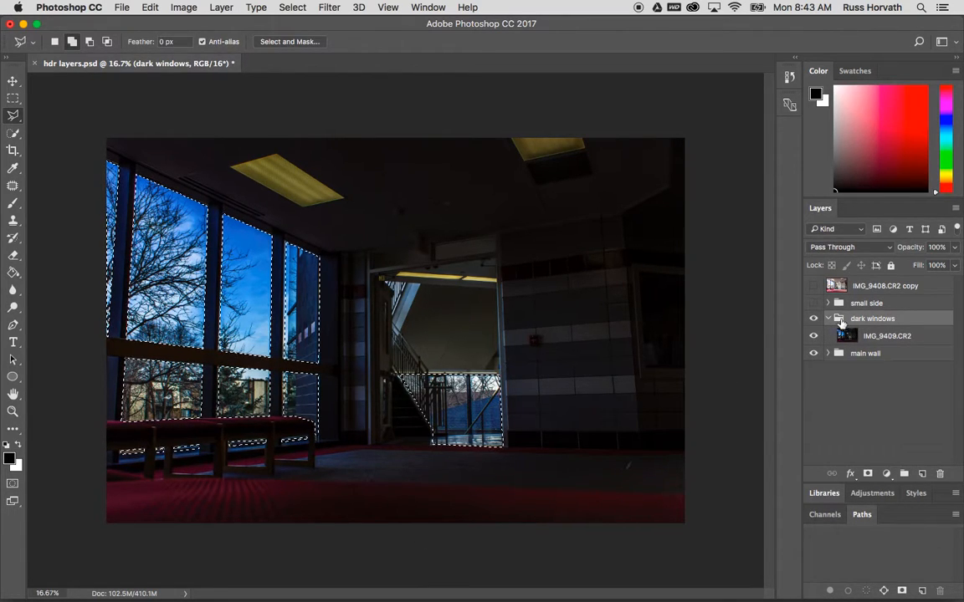
click(827, 319)
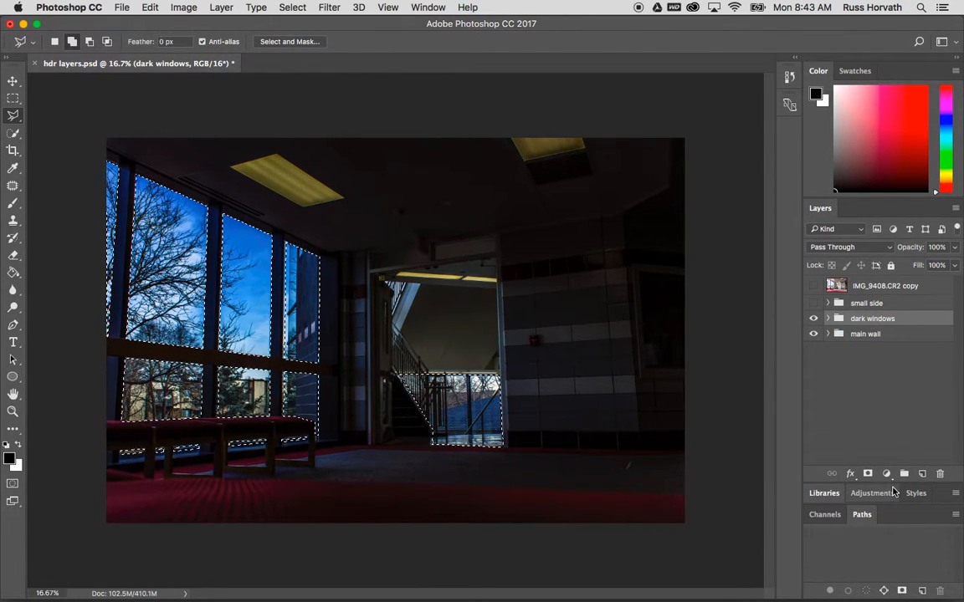
click(866, 475)
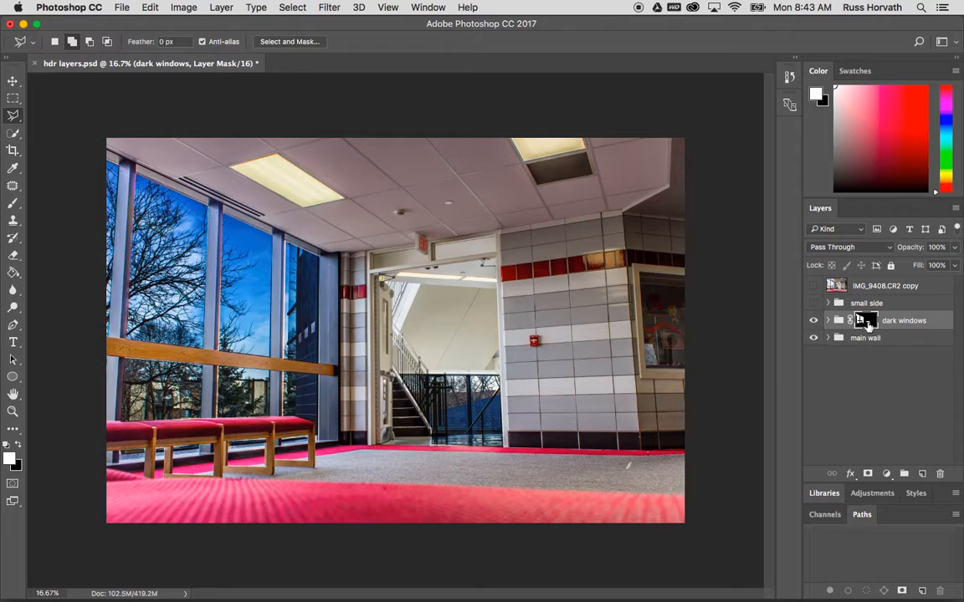
Toggle the dark windows group's visibility to compare the masked result, then expand the group
click(813, 321)
click(814, 322)
click(813, 322)
click(813, 323)
click(828, 321)
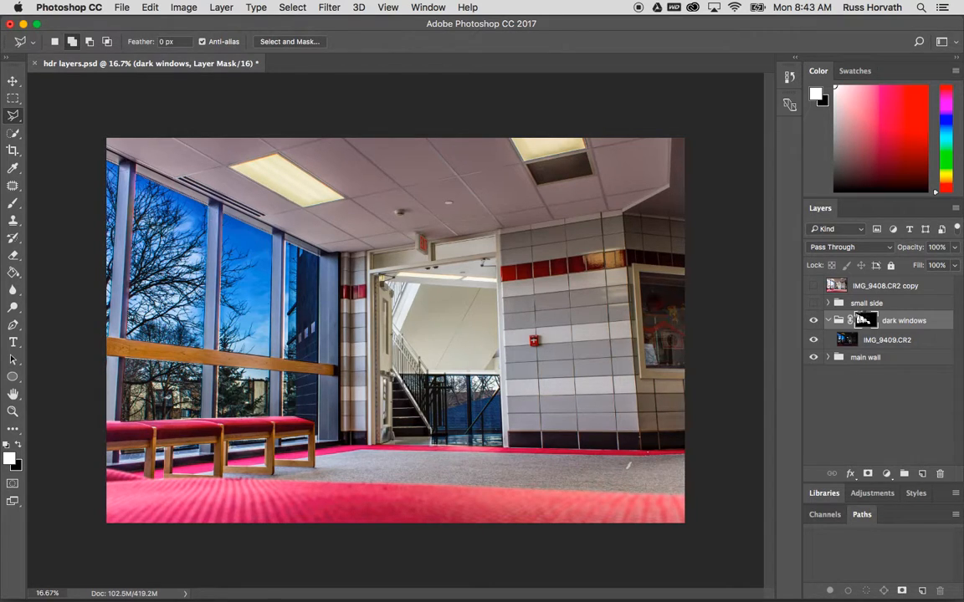
Refine the dark windows group mask with Shift Edge at +67% and Feather at 5.4 px
double_click(863, 320)
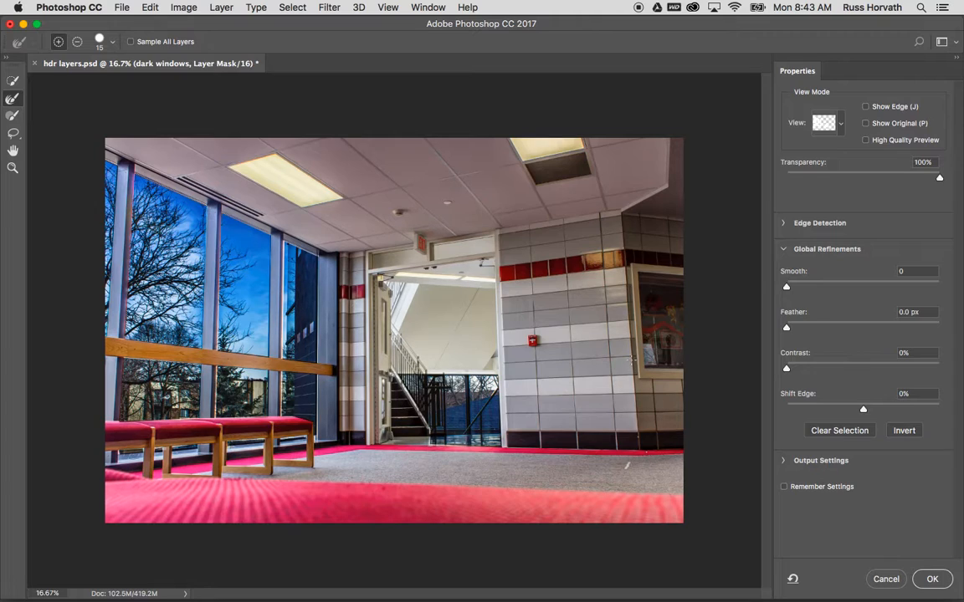
drag(863, 408, 892, 409)
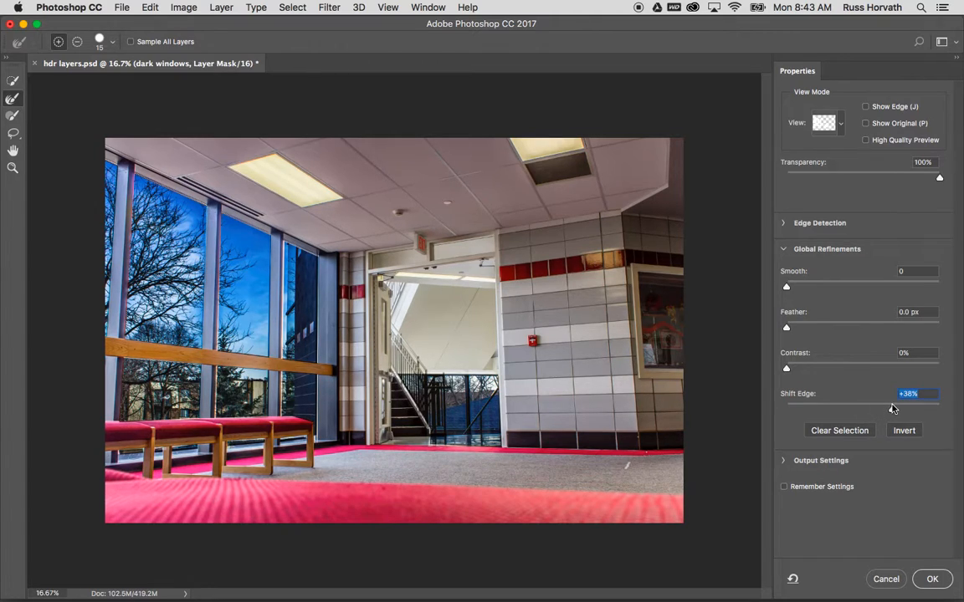
drag(893, 408, 894, 414)
drag(786, 327, 875, 330)
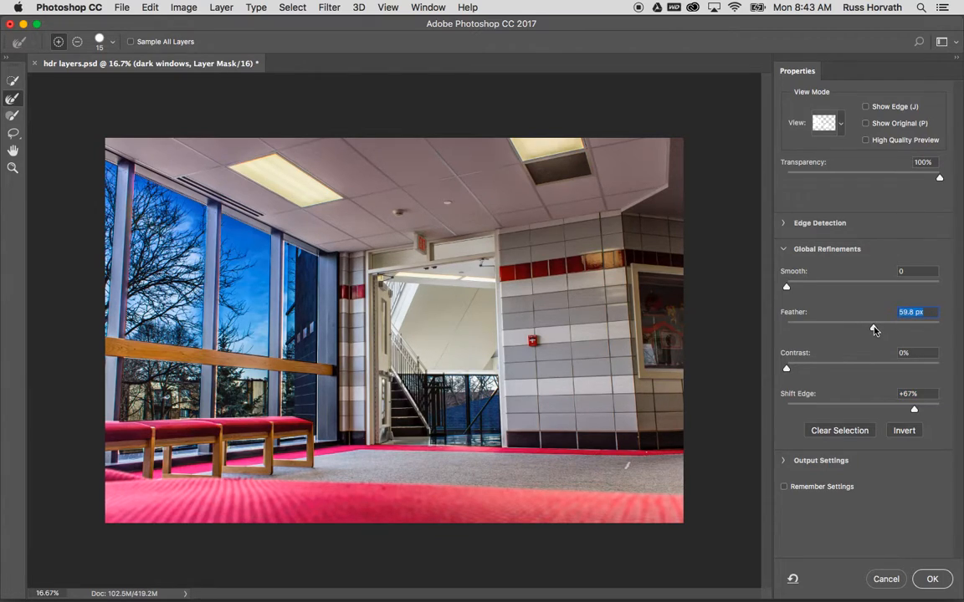
drag(873, 327, 855, 328)
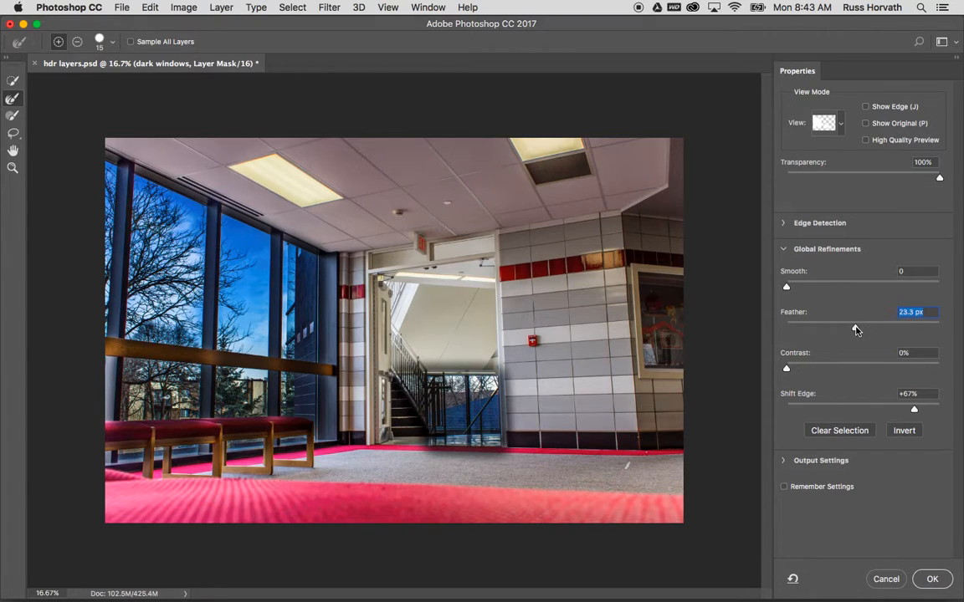
click(840, 328)
drag(840, 329, 836, 331)
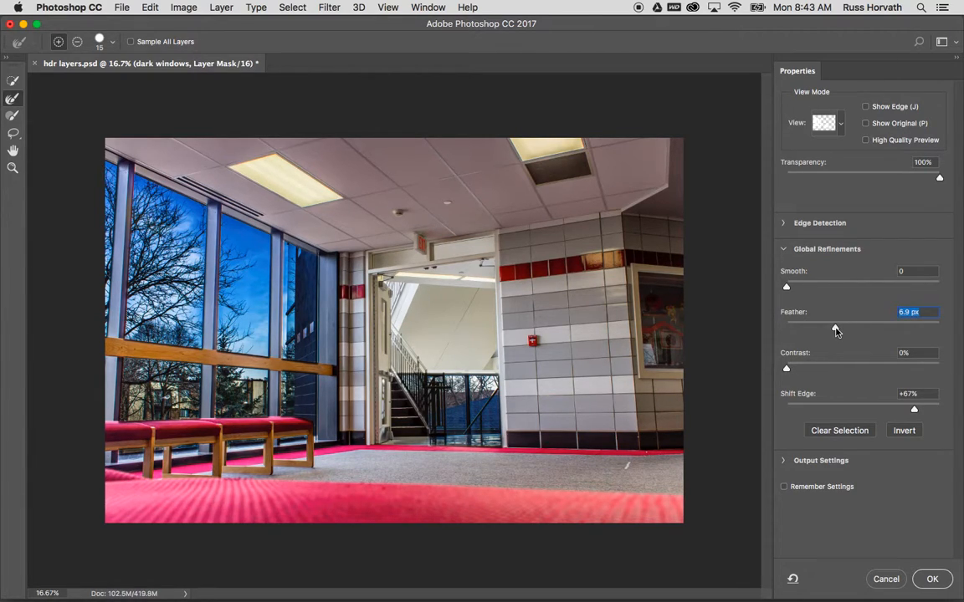
drag(836, 332, 829, 332)
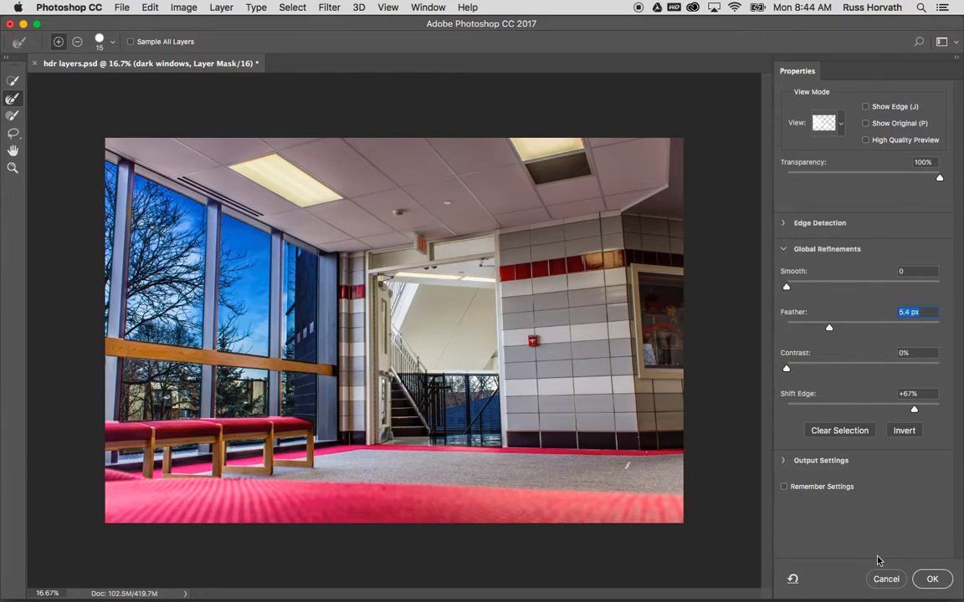
click(929, 580)
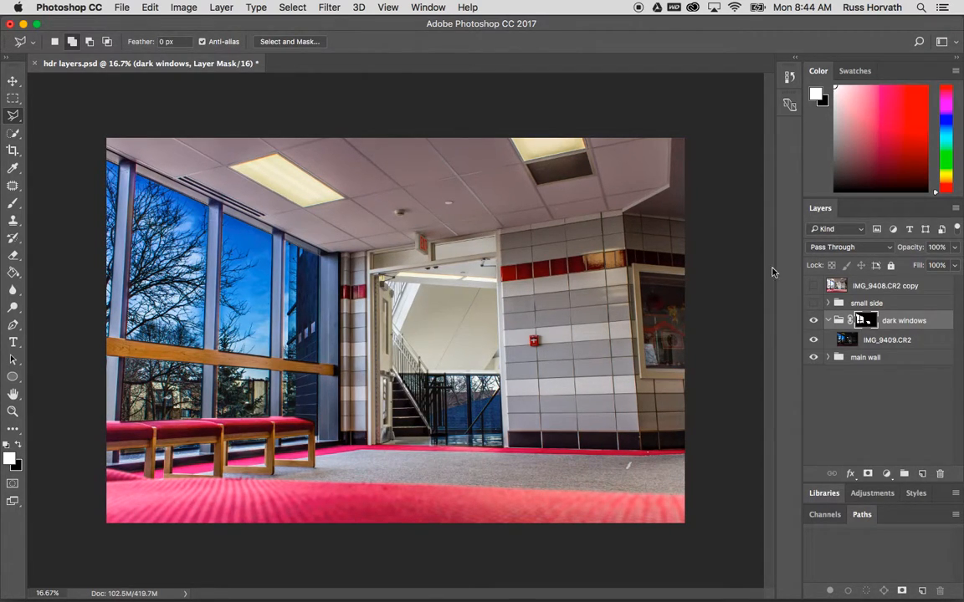
Paint black on the mask with a 40 px brush at 54% opacity over the stairwell window's vertical post
click(13, 202)
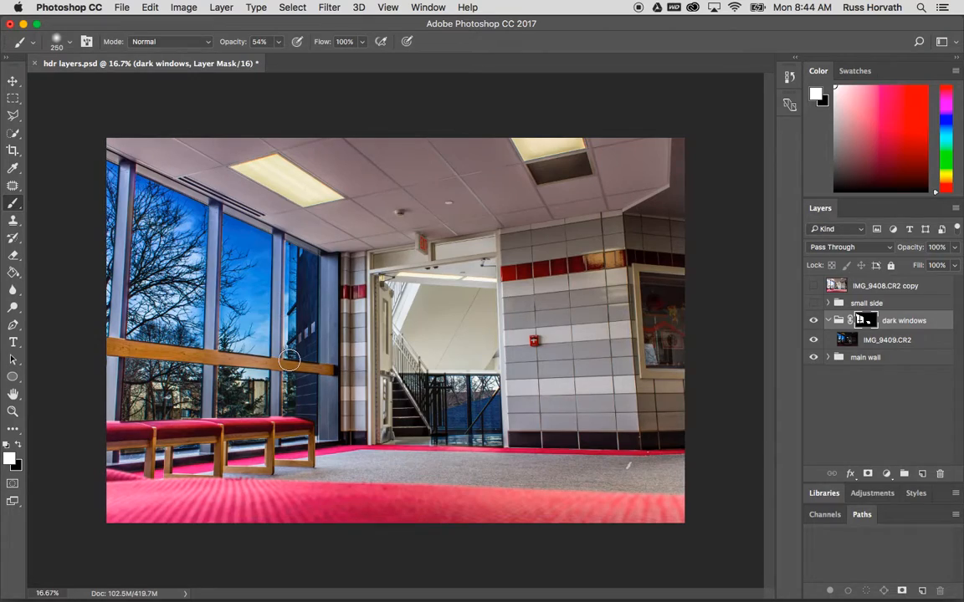
key(super+equal)
key(super+equal)
key(super+equal)
key(super+equal)
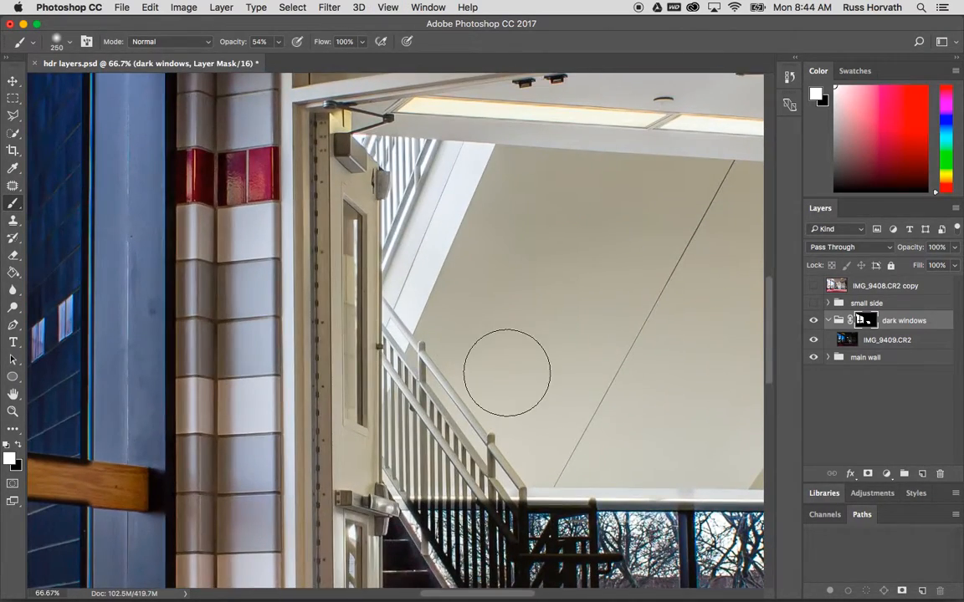
scroll(506, 374, down, 5)
scroll(506, 374, up, 5)
key(bracketleft)
key(bracketleft)
key(bracketleft)
key(bracketleft)
key(bracketleft)
key(bracketleft)
key(bracketleft)
key(bracketleft)
key(bracketleft)
key(bracketleft)
key(bracketleft)
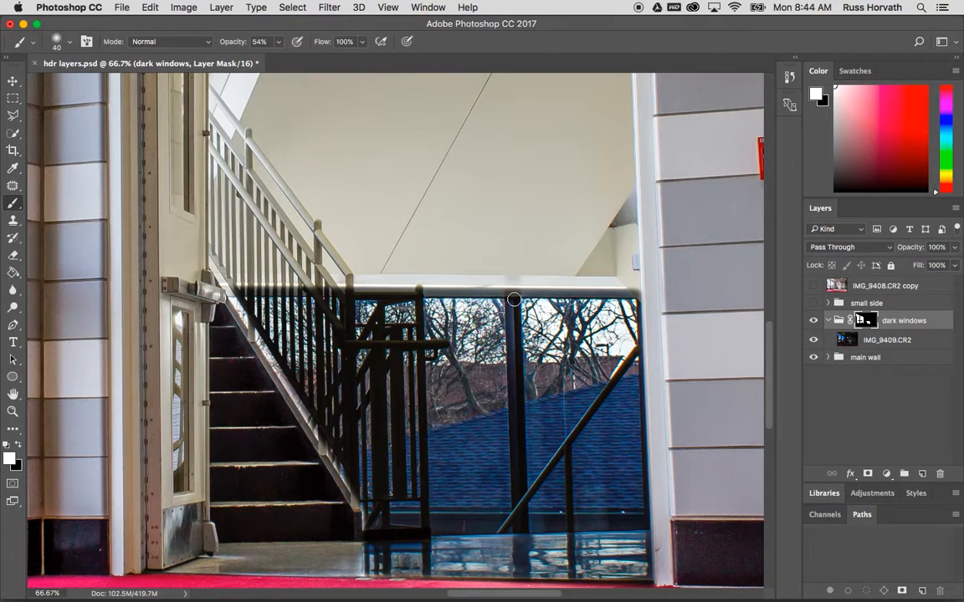
key(x)
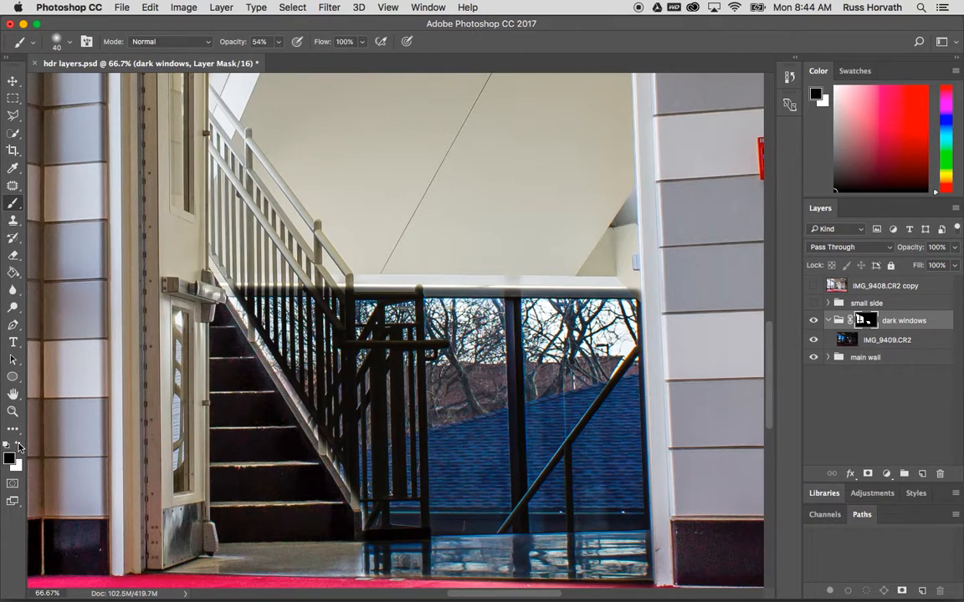
drag(514, 300, 519, 543)
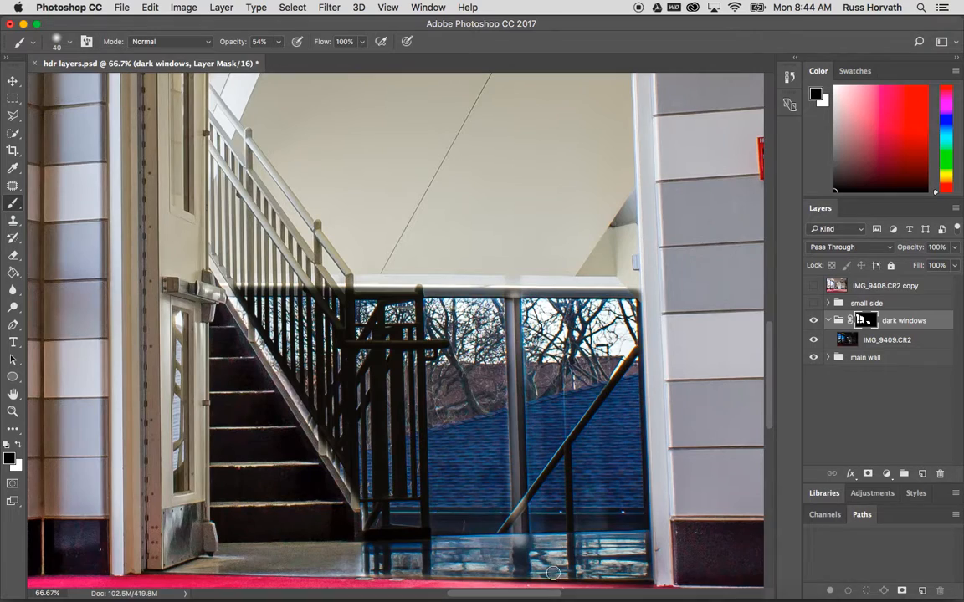
Paint black on the mask with a 20 px brush over the stair railing's posts and horizontal rail
click(16, 444)
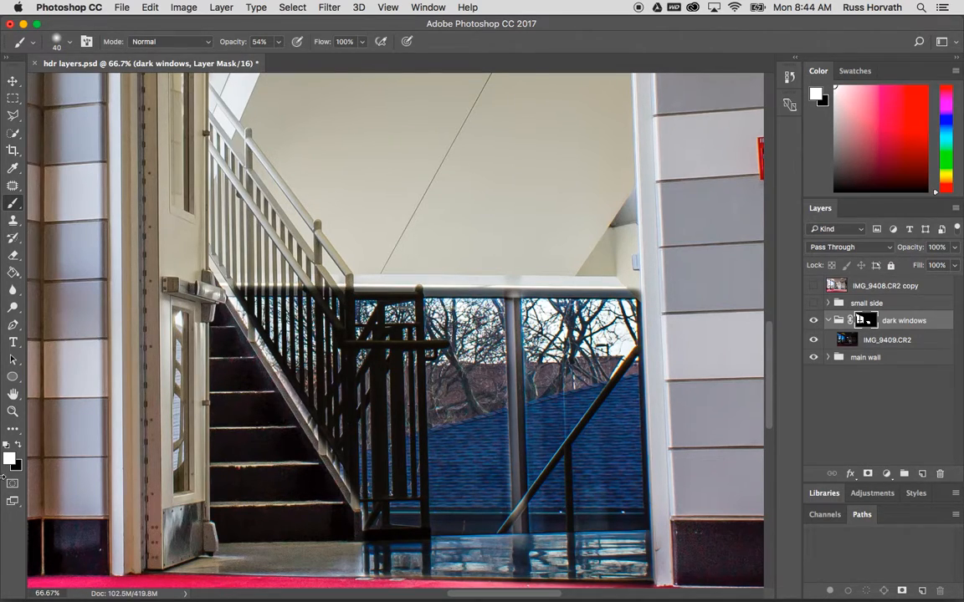
click(19, 445)
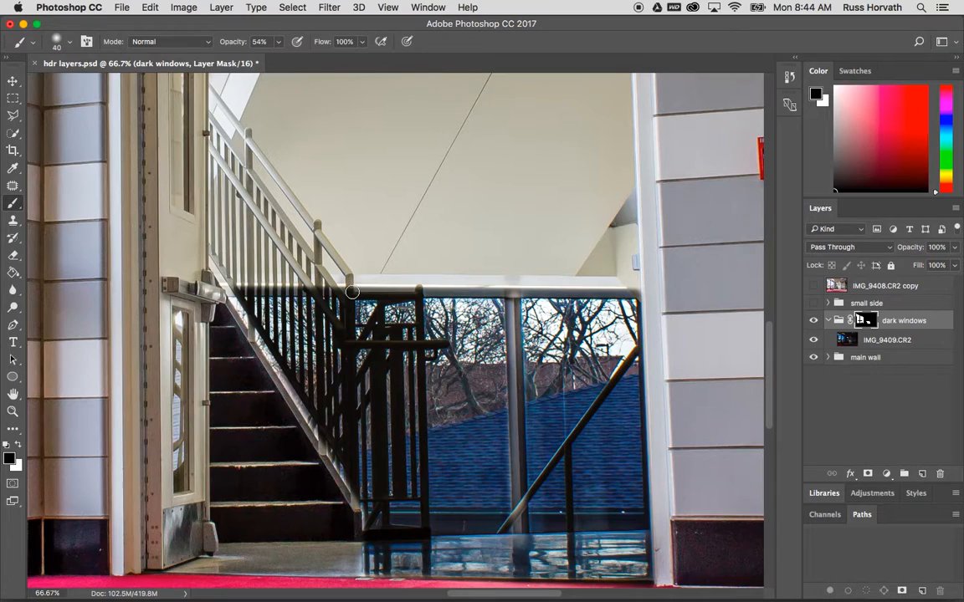
key(bracketleft)
drag(351, 335, 356, 507)
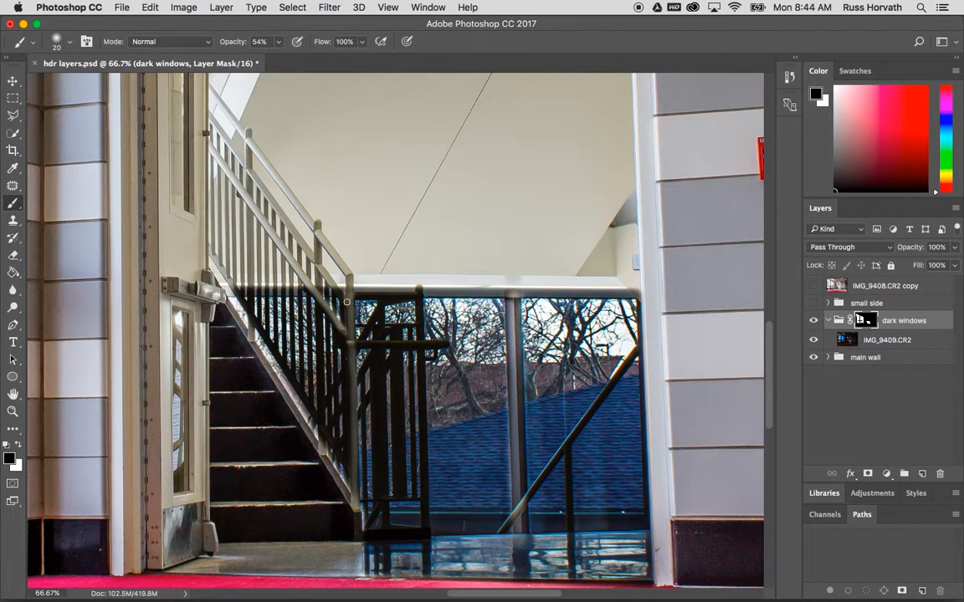
drag(343, 342, 450, 348)
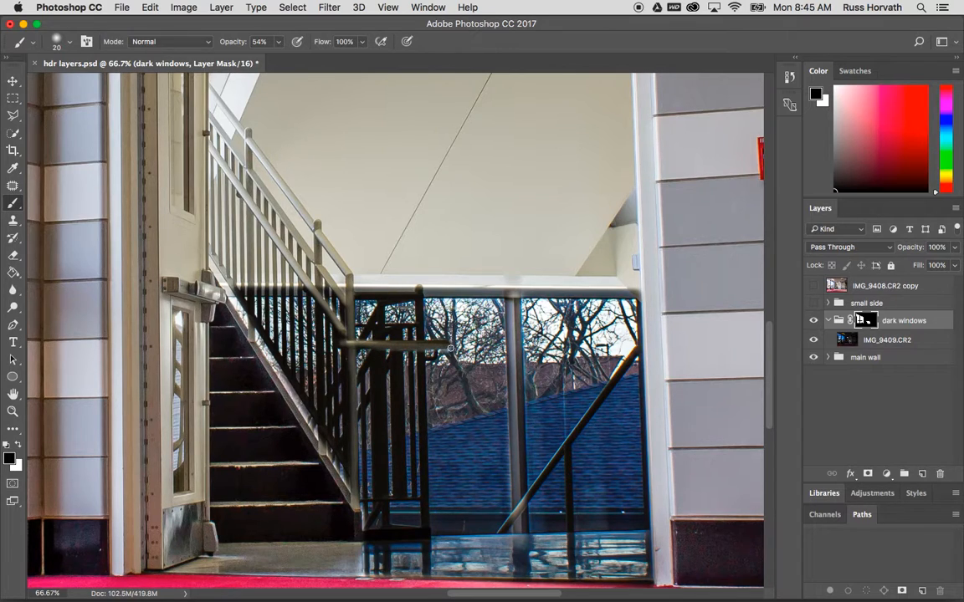
mouse_move(418, 288)
mouse_down()
mouse_move(427, 571)
mouse_move(427, 529)
mouse_move(363, 532)
mouse_move(391, 539)
mouse_up()
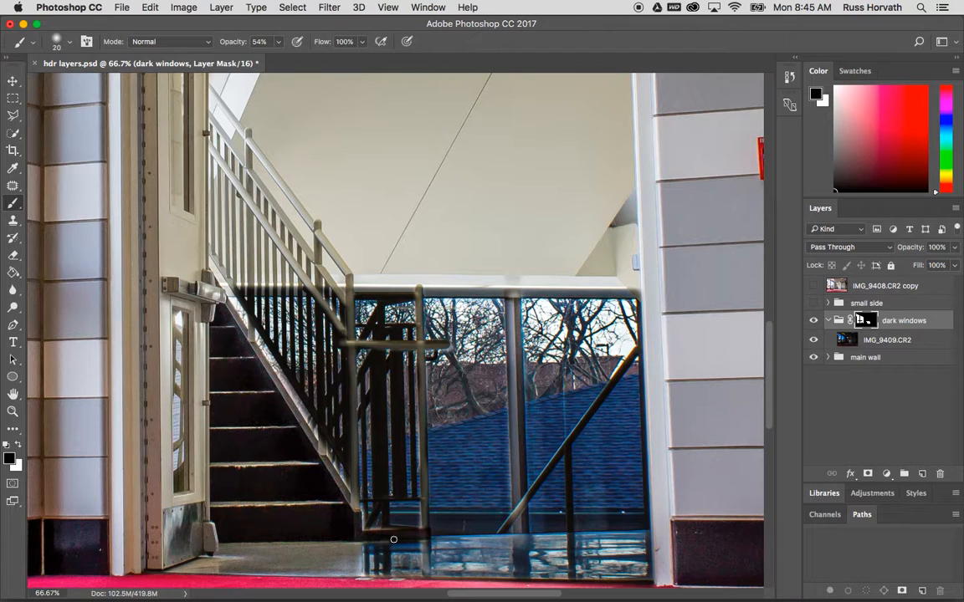
Add a Curves adjustment inside the dark windows group using the Medium Contrast (RGB) preset
key(super+minus)
key(super+minus)
key(super+minus)
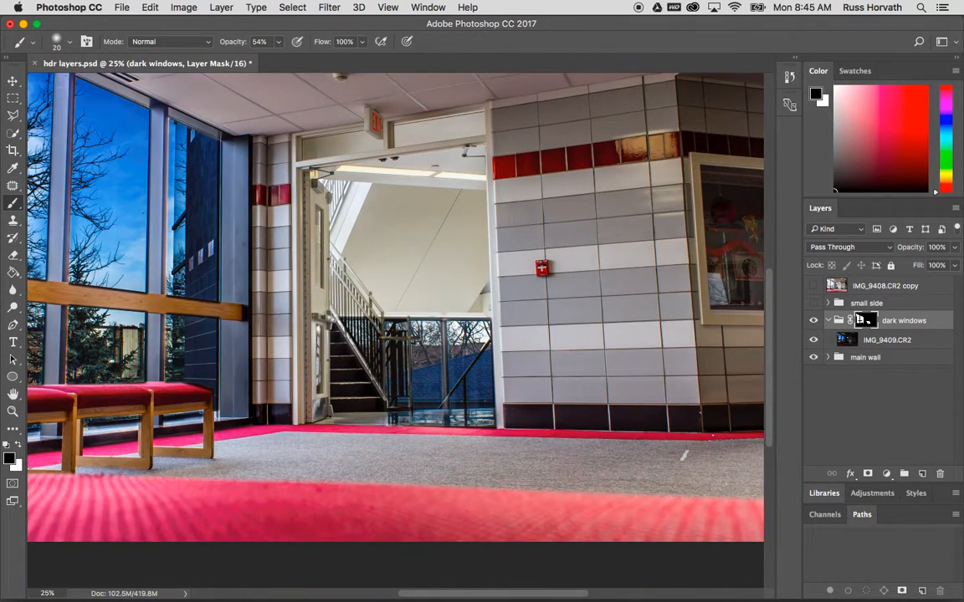
click(886, 474)
click(879, 552)
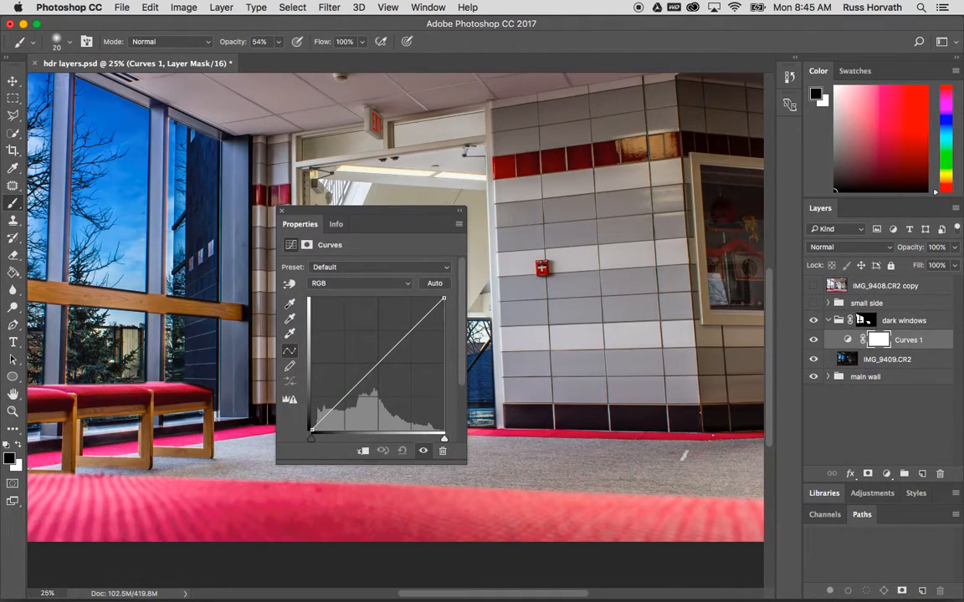
drag(365, 219, 450, 122)
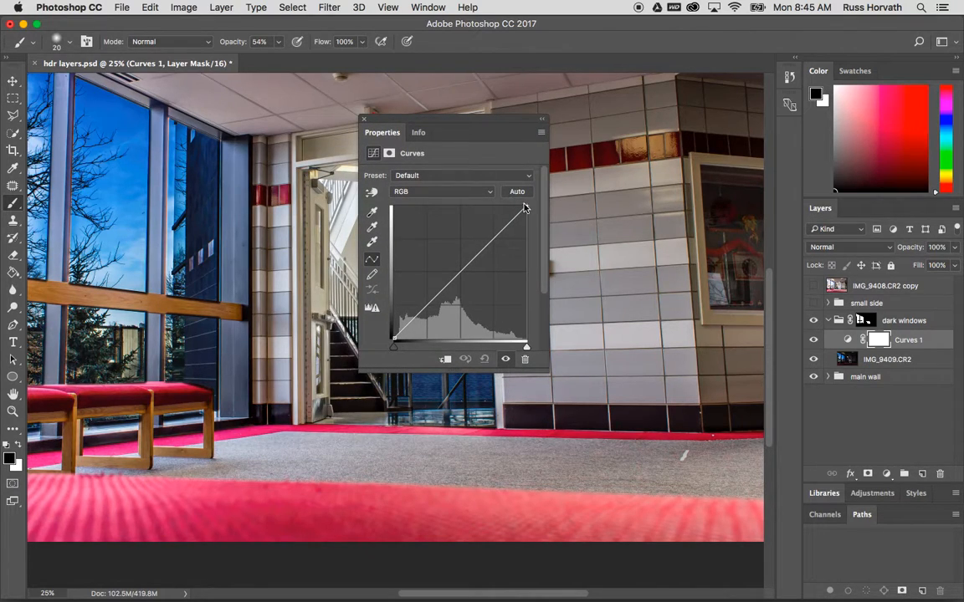
click(442, 175)
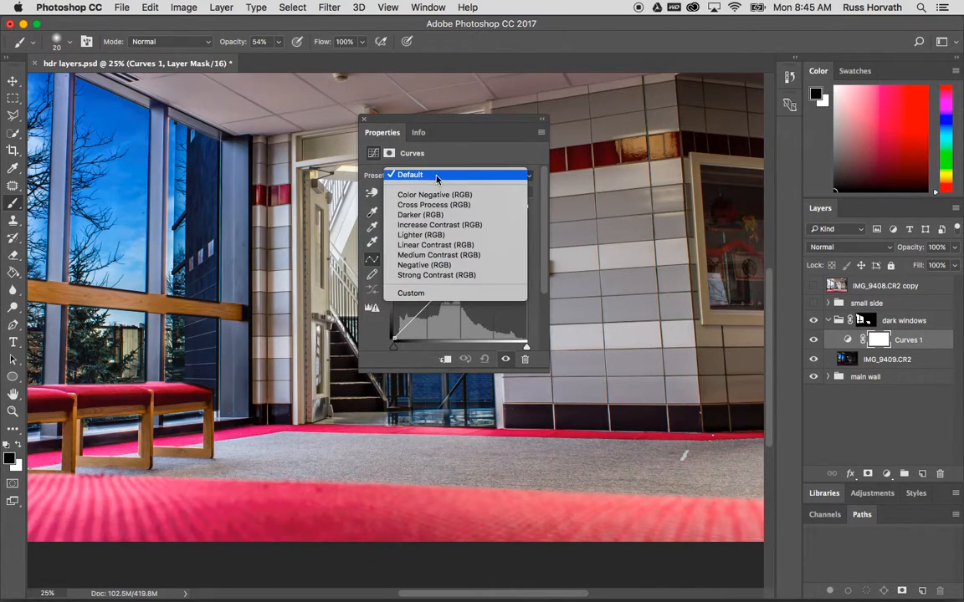
click(432, 255)
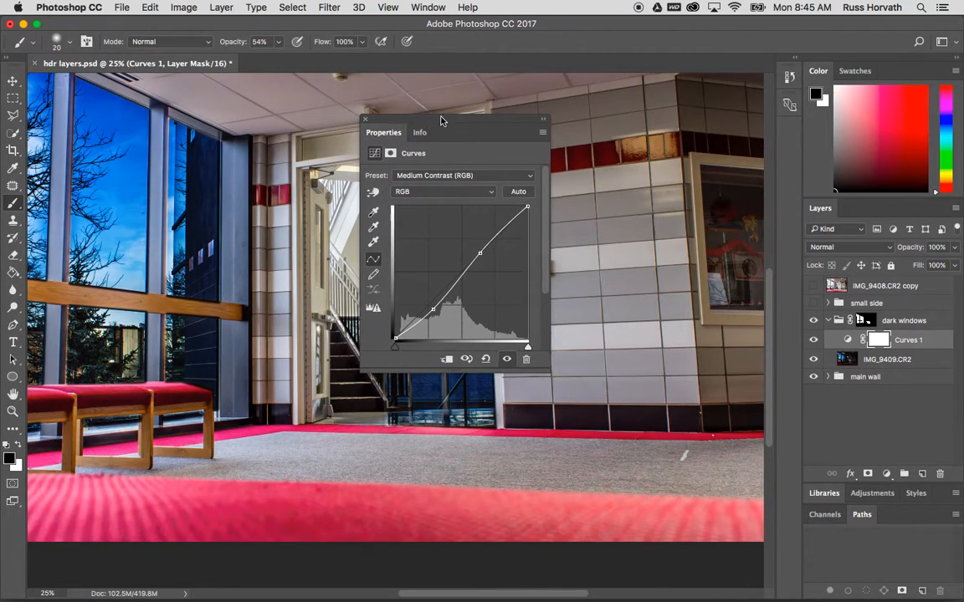
drag(388, 119, 565, 134)
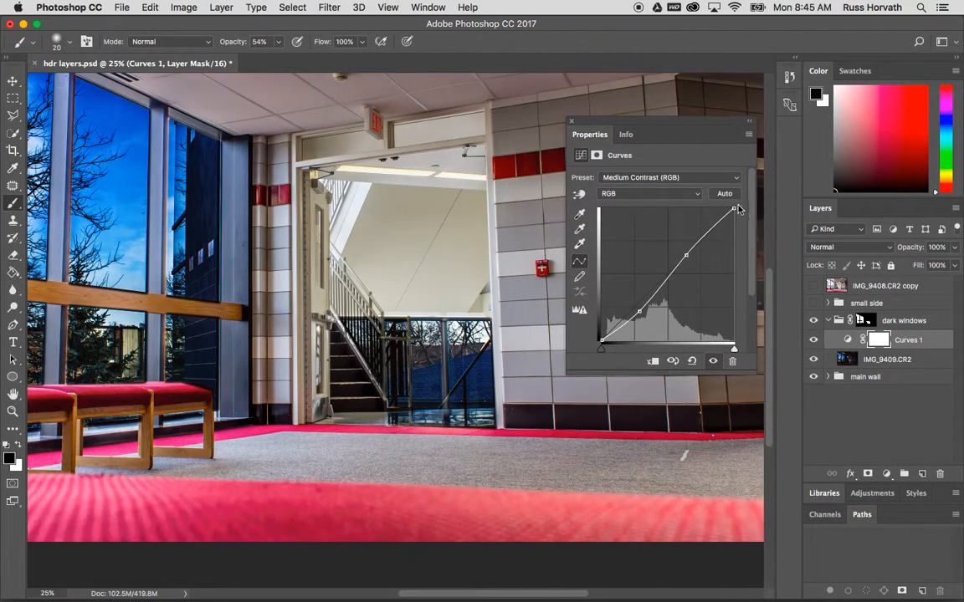
mouse_move(734, 209)
mouse_down()
mouse_move(689, 209)
mouse_move(734, 208)
mouse_up()
Collapse the dark windows group, select the small side group and make it visible
click(829, 323)
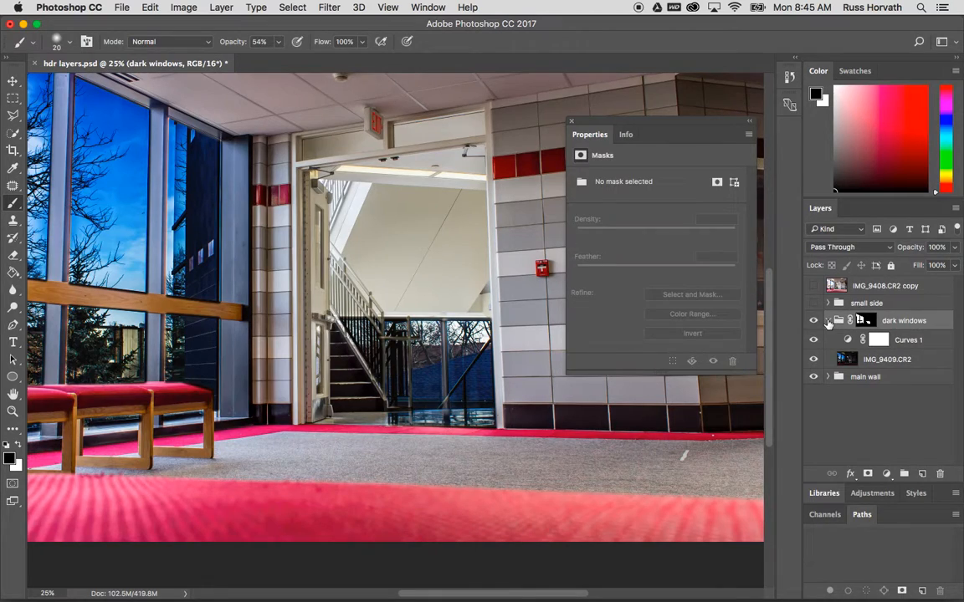
click(827, 321)
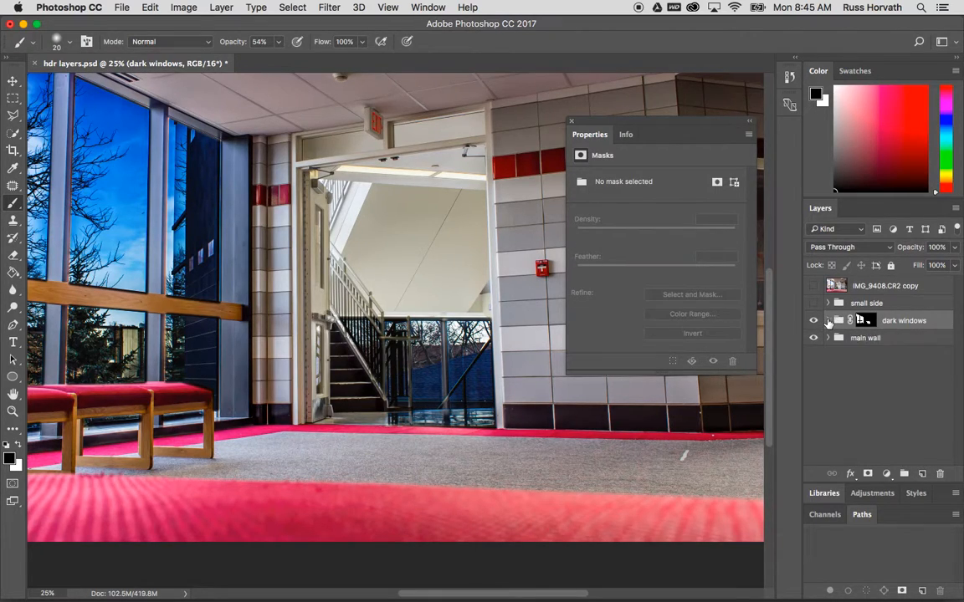
click(828, 321)
click(827, 321)
click(851, 305)
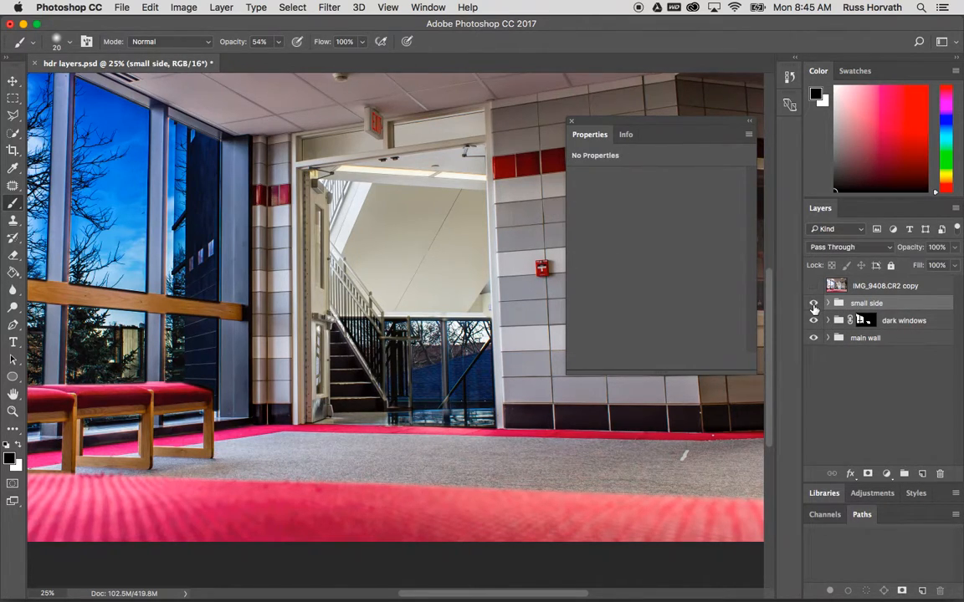
click(813, 303)
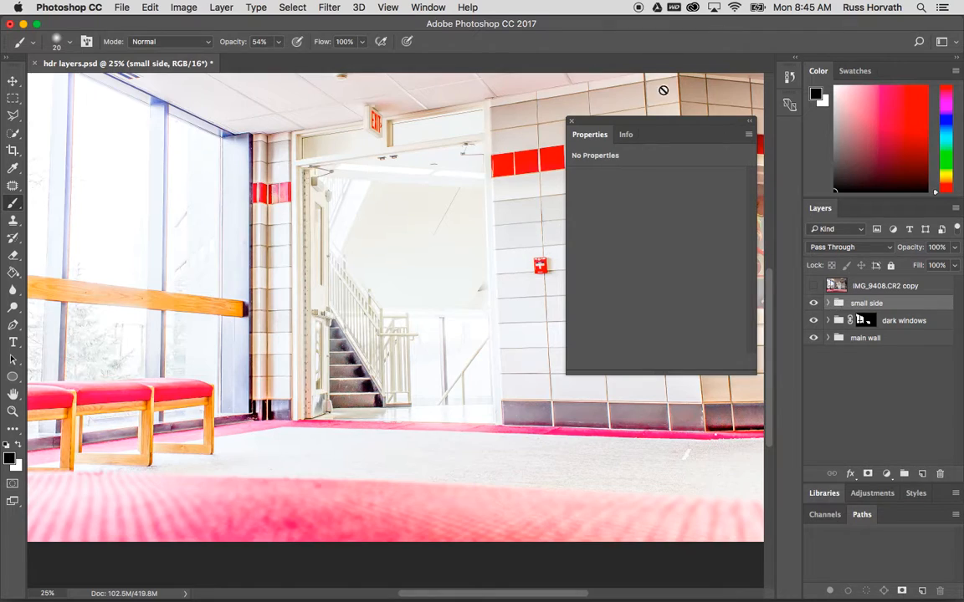
click(571, 121)
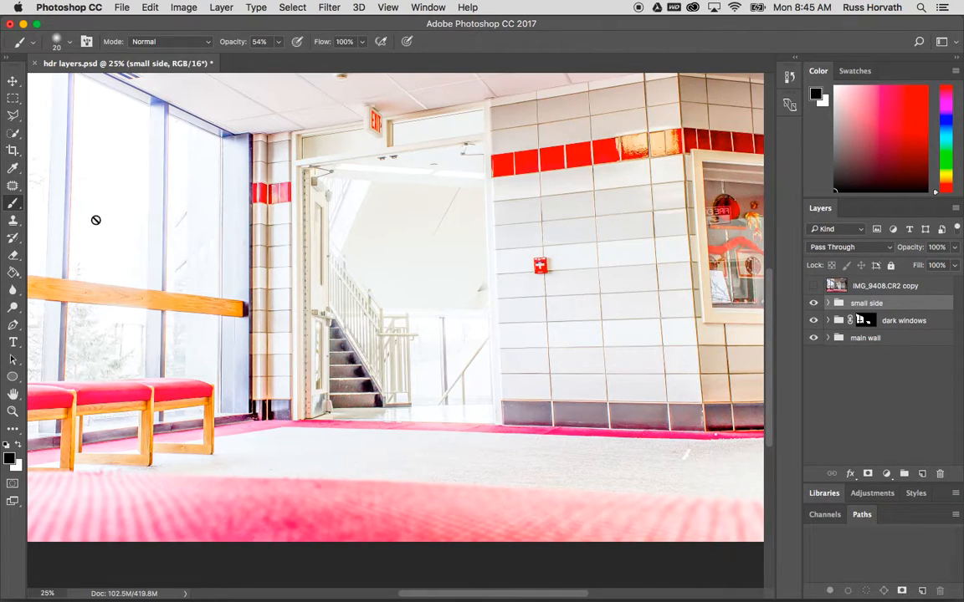
Select the right wall corner section with the Polygonal Lasso tool
click(11, 113)
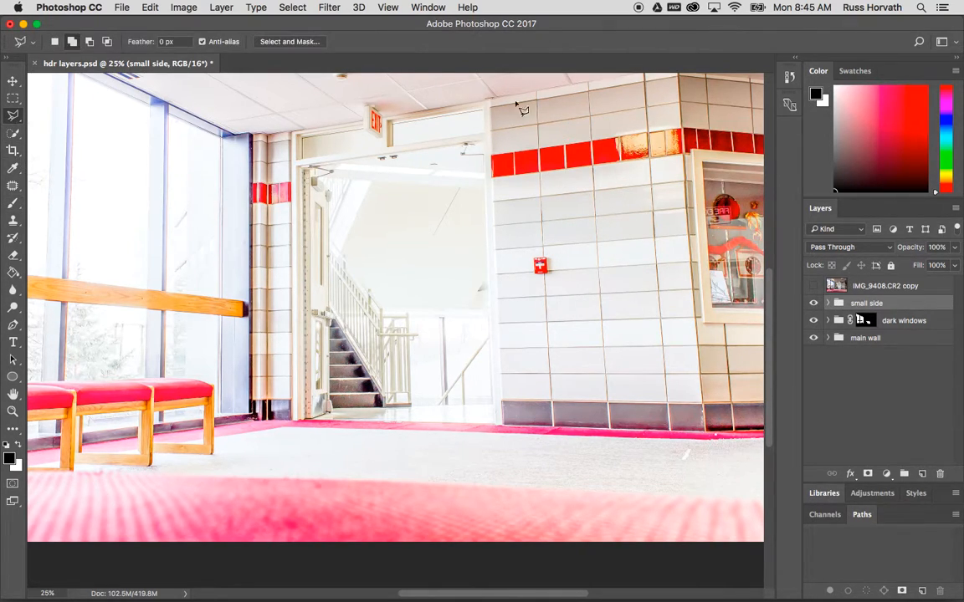
key(super+minus)
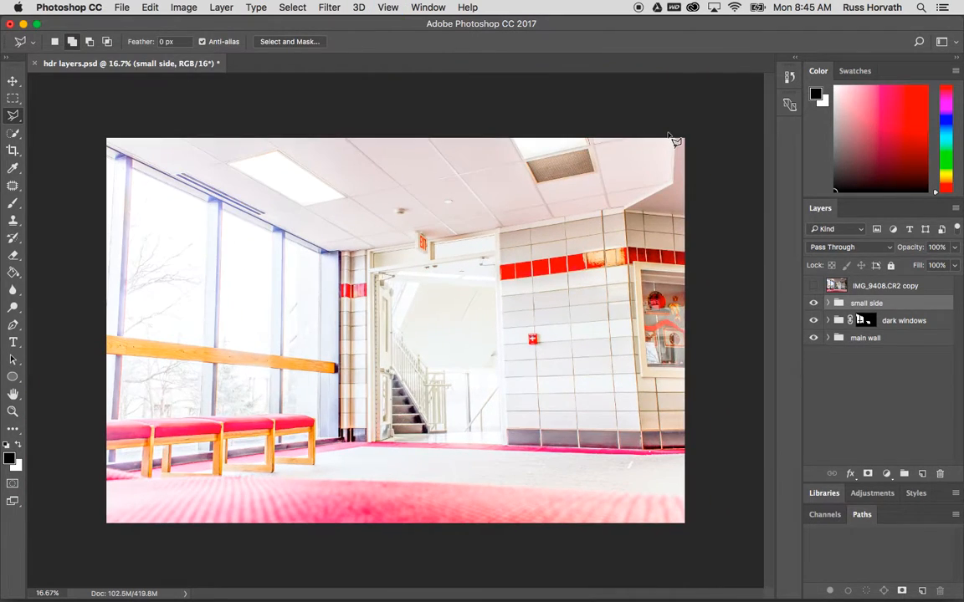
click(676, 140)
click(673, 185)
click(624, 209)
click(641, 450)
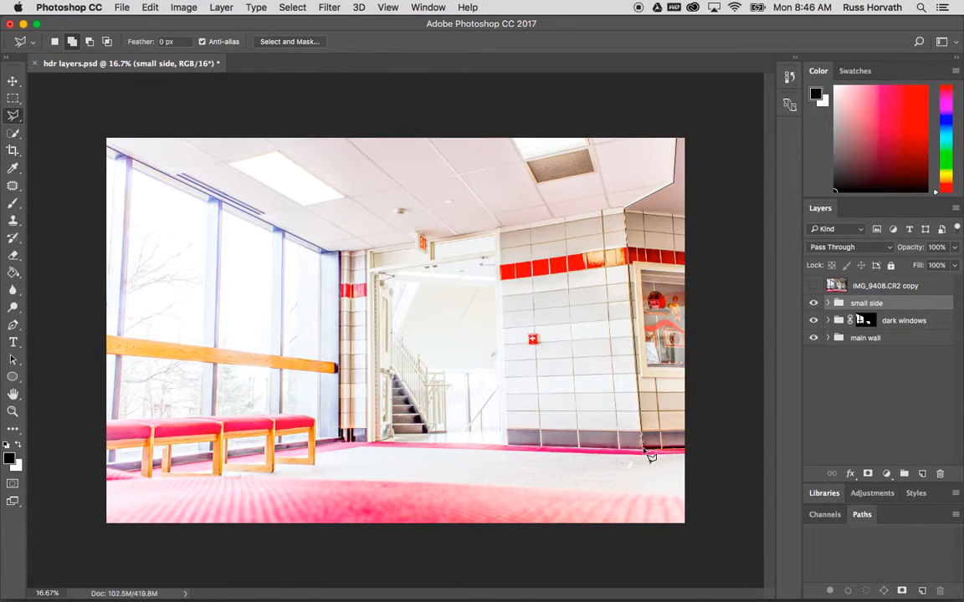
click(684, 452)
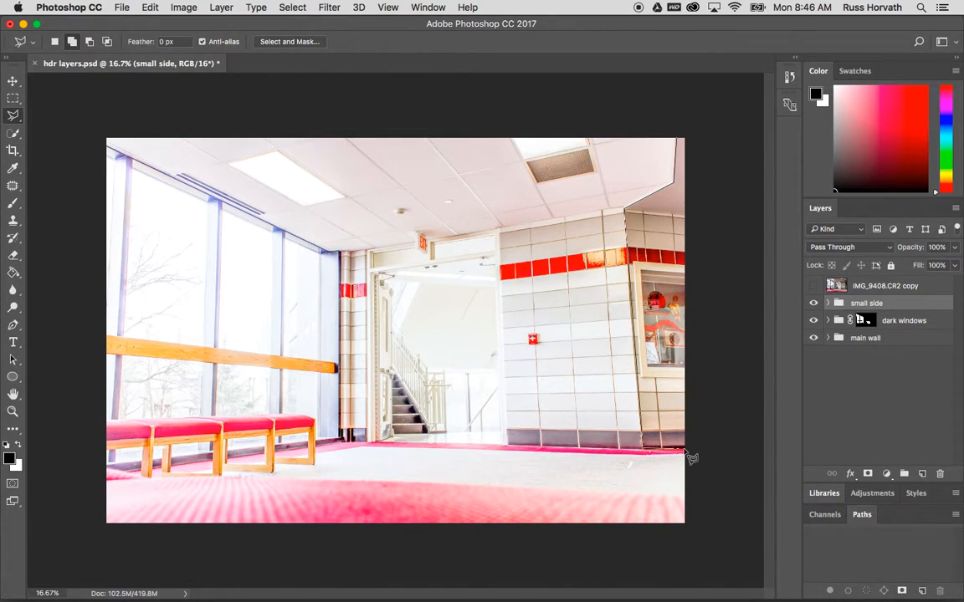
click(685, 140)
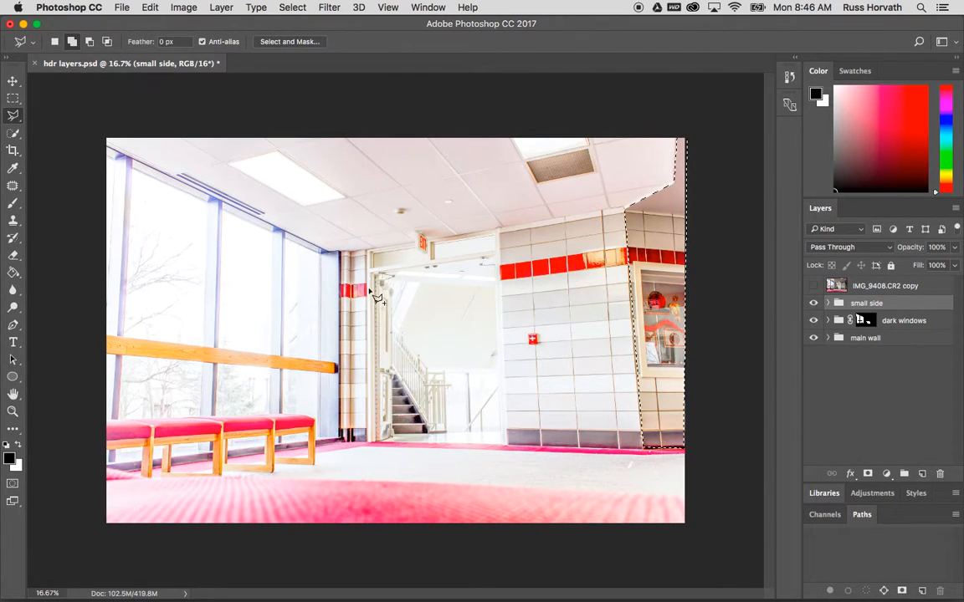
Add the narrow pillar left of the doorway to the selection
click(352, 442)
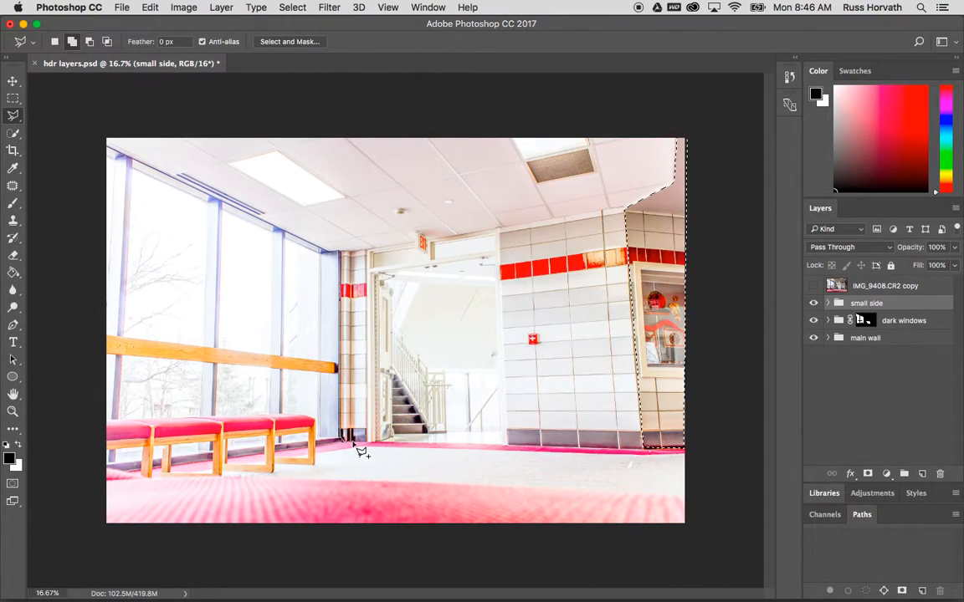
click(353, 250)
click(341, 250)
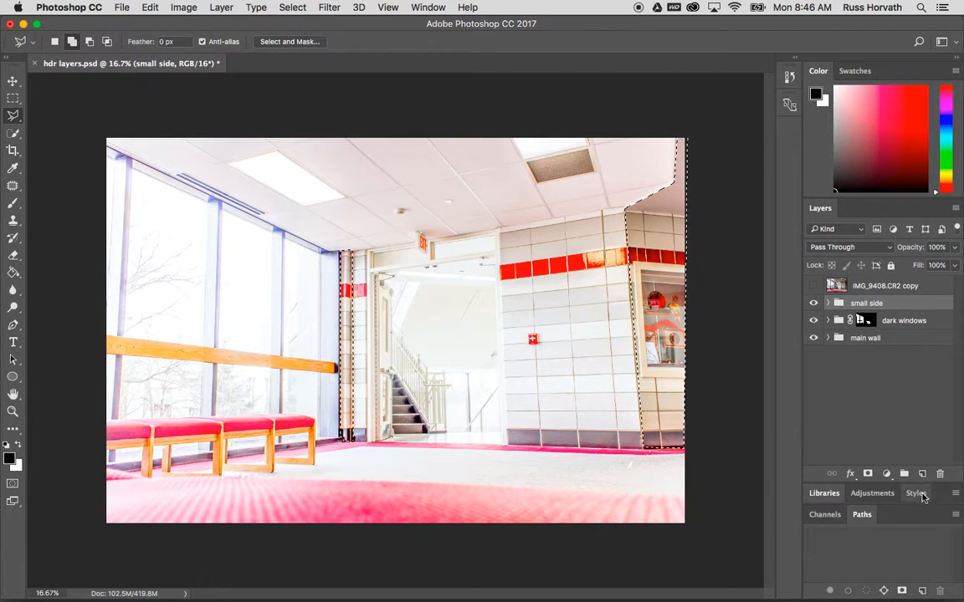
Add a layer mask to the small side group from the selection, toggle its visibility to compare, and expand it
click(870, 474)
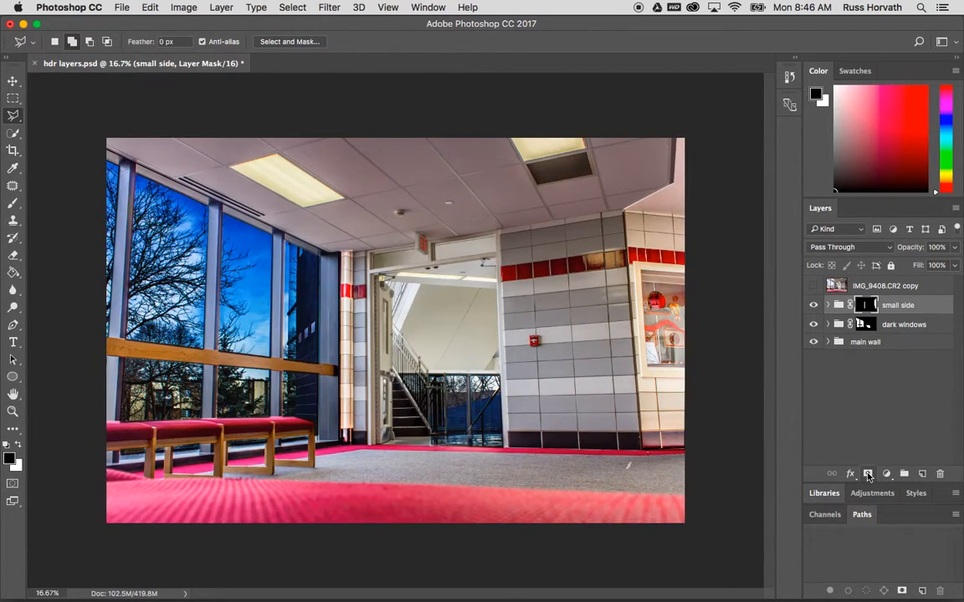
click(812, 308)
click(812, 308)
click(812, 308)
click(813, 308)
click(827, 305)
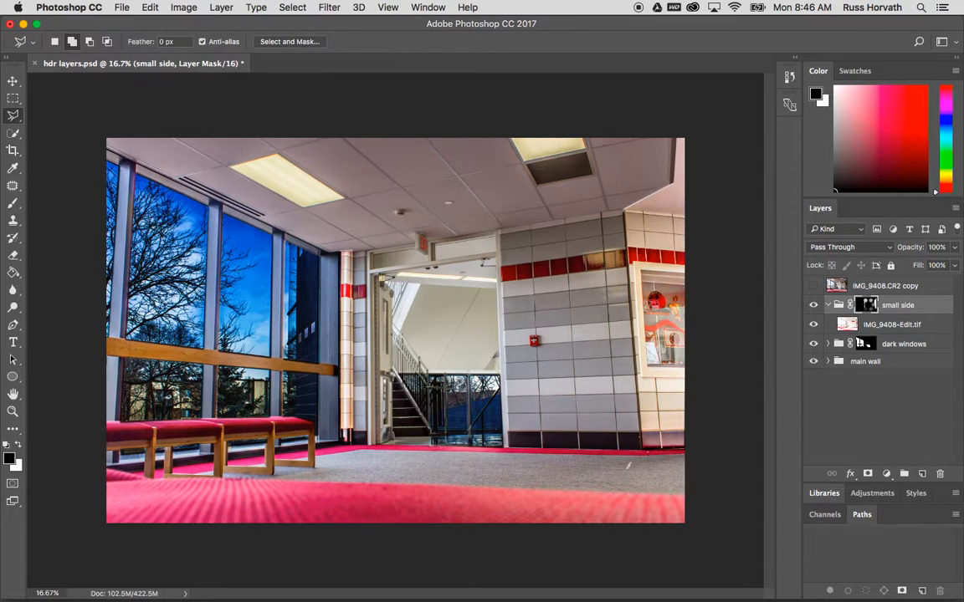
Refine the small side group's mask edge with a 4.8 px feather and a +10% shift edge
key(super+alt+r)
drag(805, 326, 826, 330)
click(864, 411)
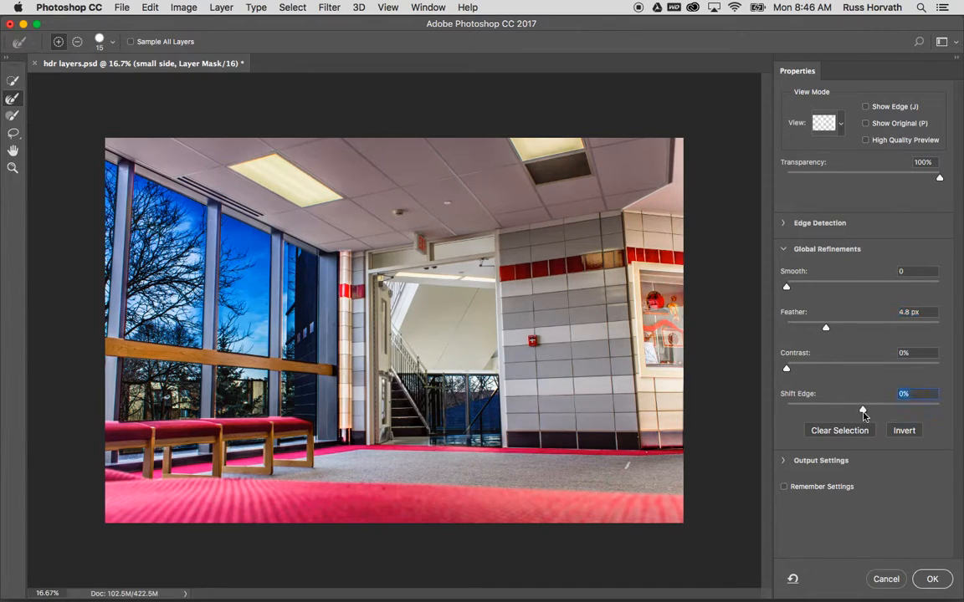
click(925, 584)
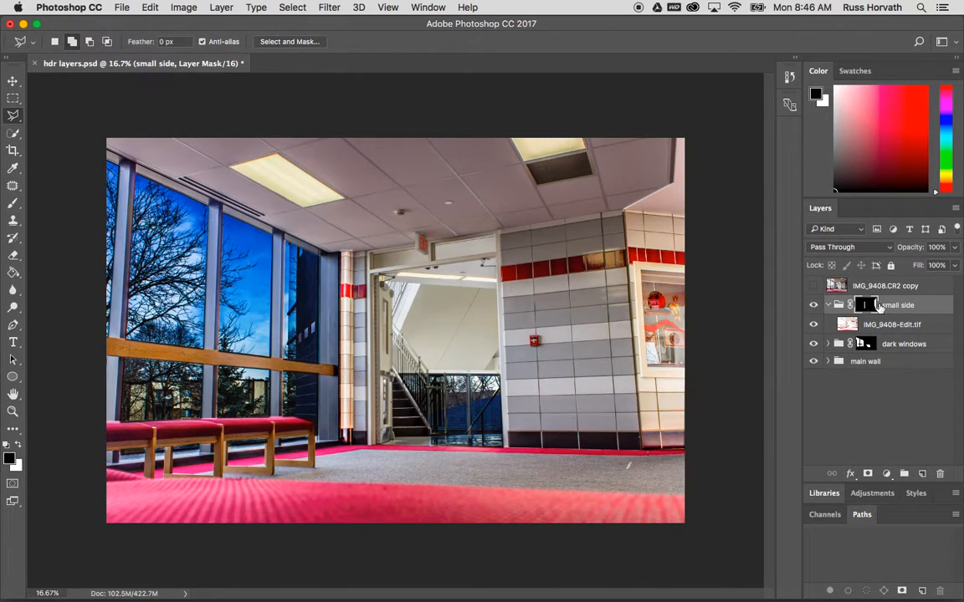
Add a Color Balance adjustment inside the small side group, shifting midtones toward blue with slight cyan and green
click(886, 474)
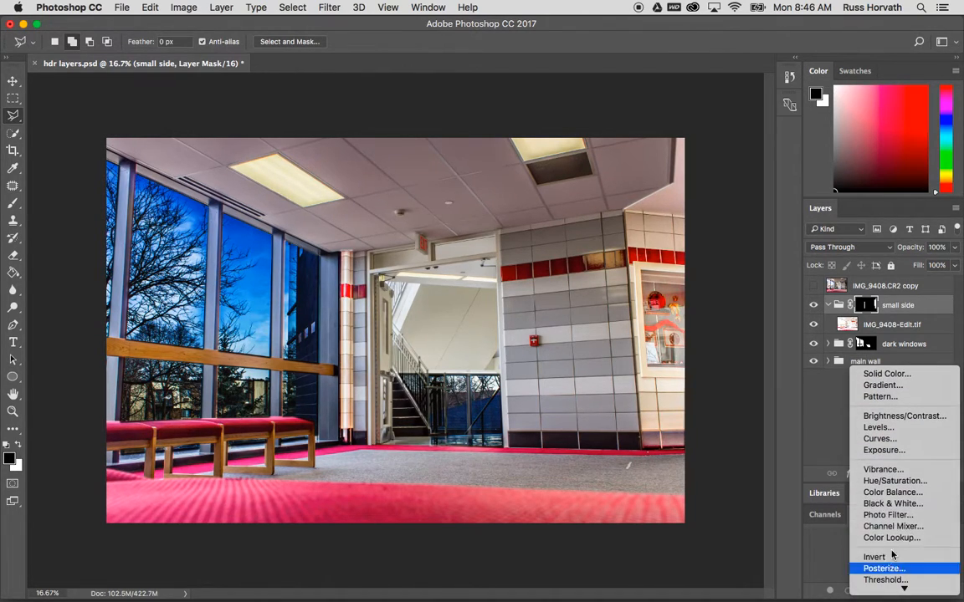
click(892, 492)
drag(666, 124, 497, 96)
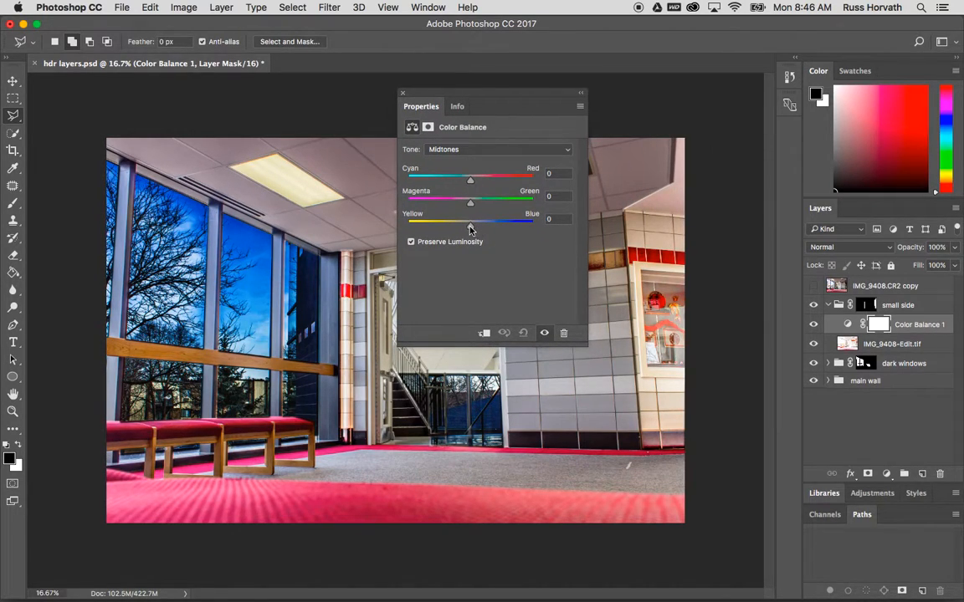
drag(470, 229, 492, 230)
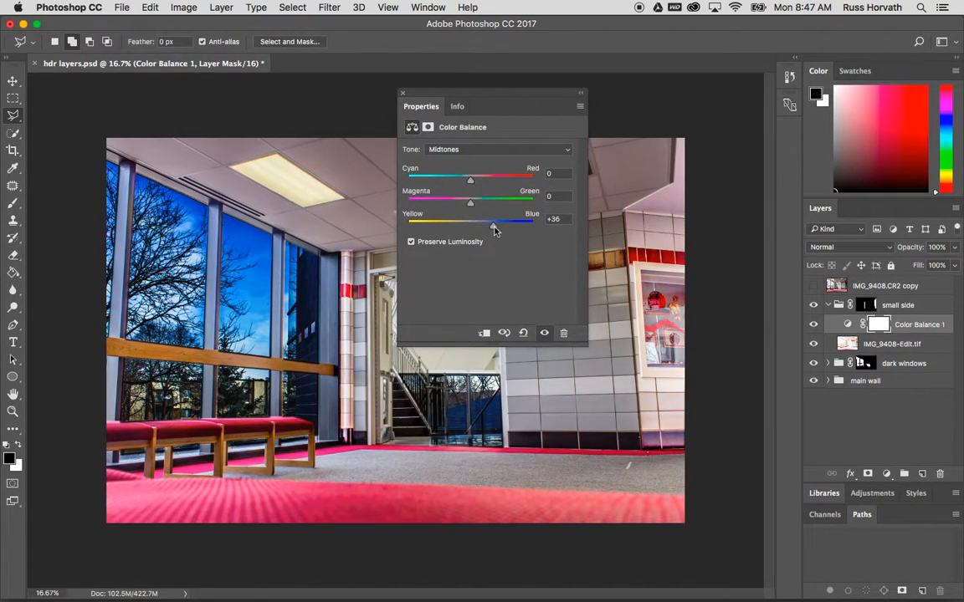
drag(470, 184, 464, 185)
drag(493, 228, 501, 228)
drag(472, 206, 478, 207)
click(403, 95)
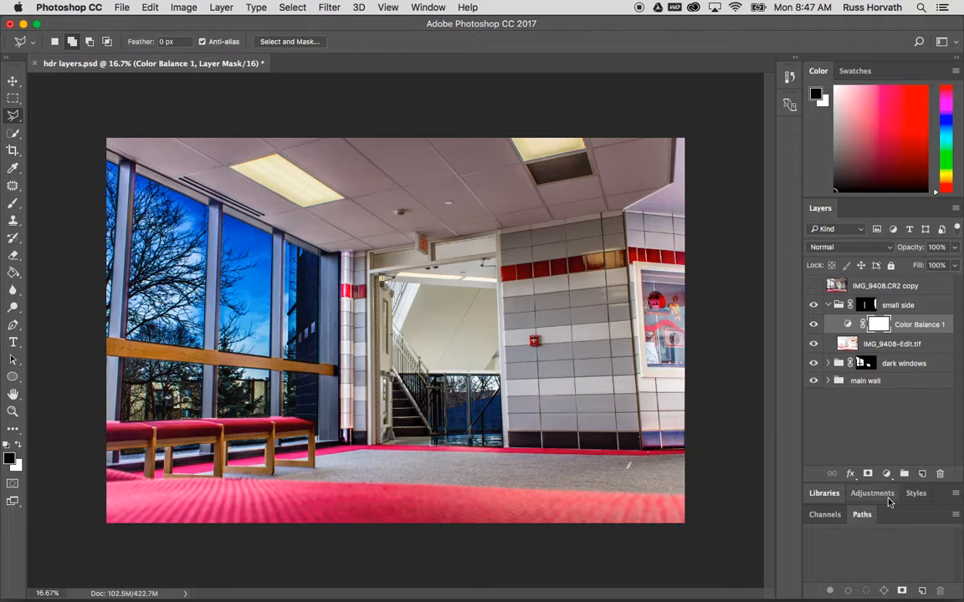
Add a Levels adjustment inside the small side group and darken the midtones to about 0.75
click(886, 475)
click(877, 542)
drag(475, 95, 757, 119)
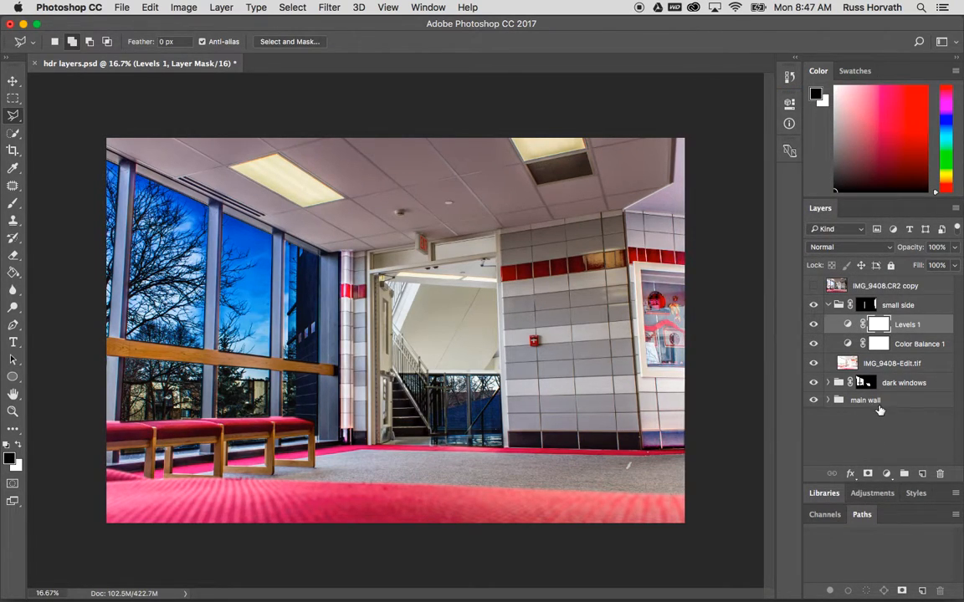
double_click(847, 325)
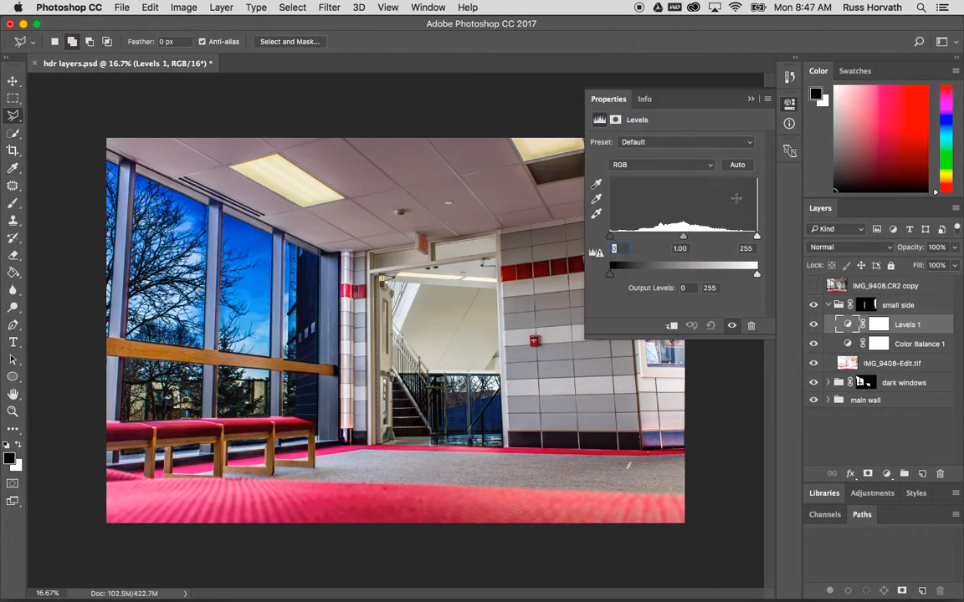
drag(681, 239, 695, 240)
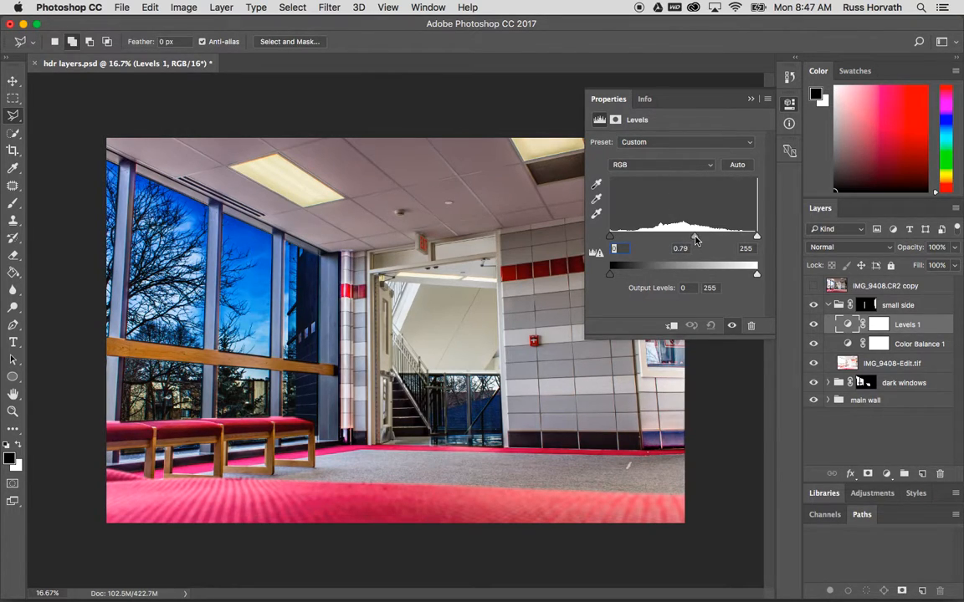
drag(665, 101, 430, 91)
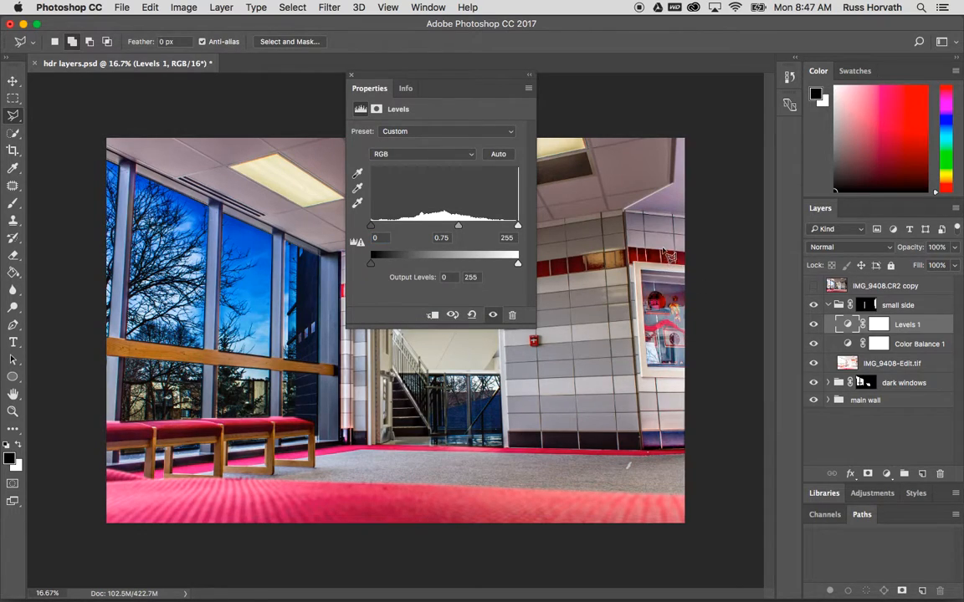
click(351, 76)
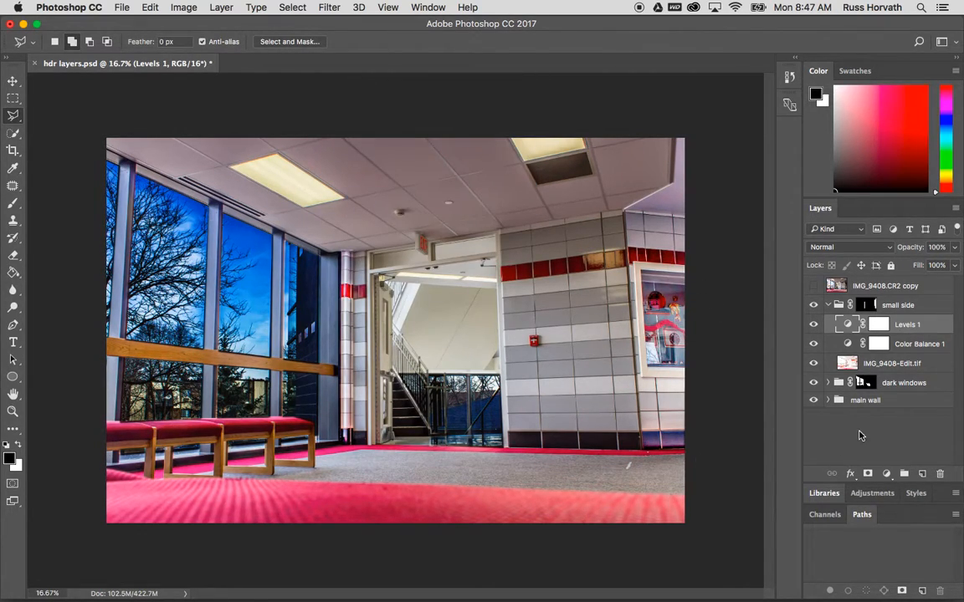
Collapse the small side group and select the main wall group
click(900, 400)
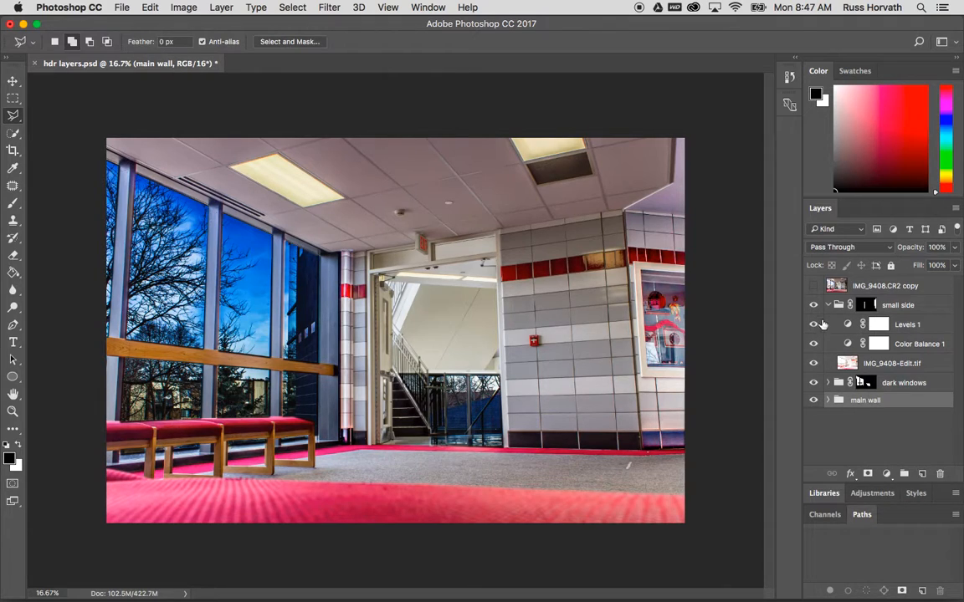
click(827, 306)
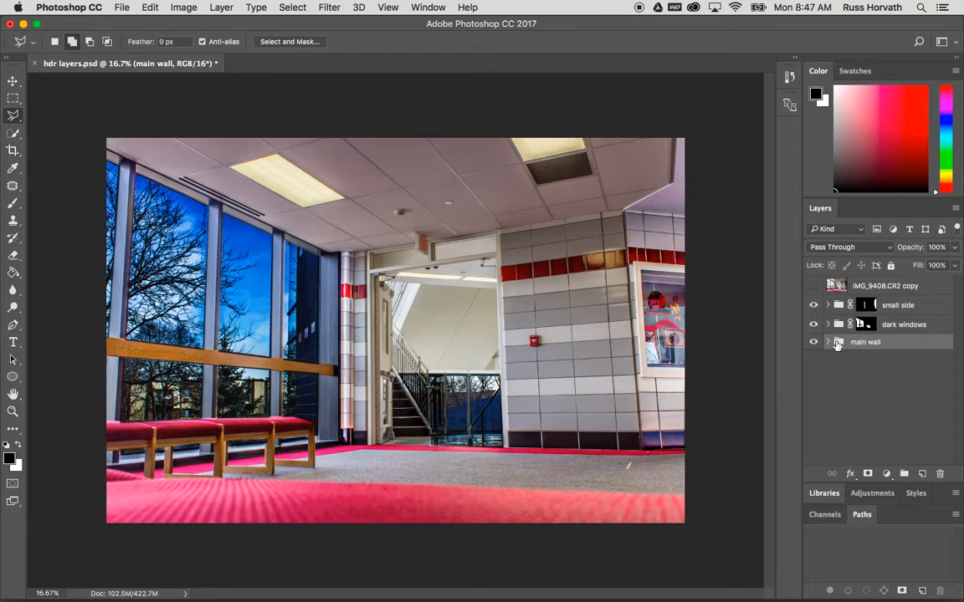
click(827, 342)
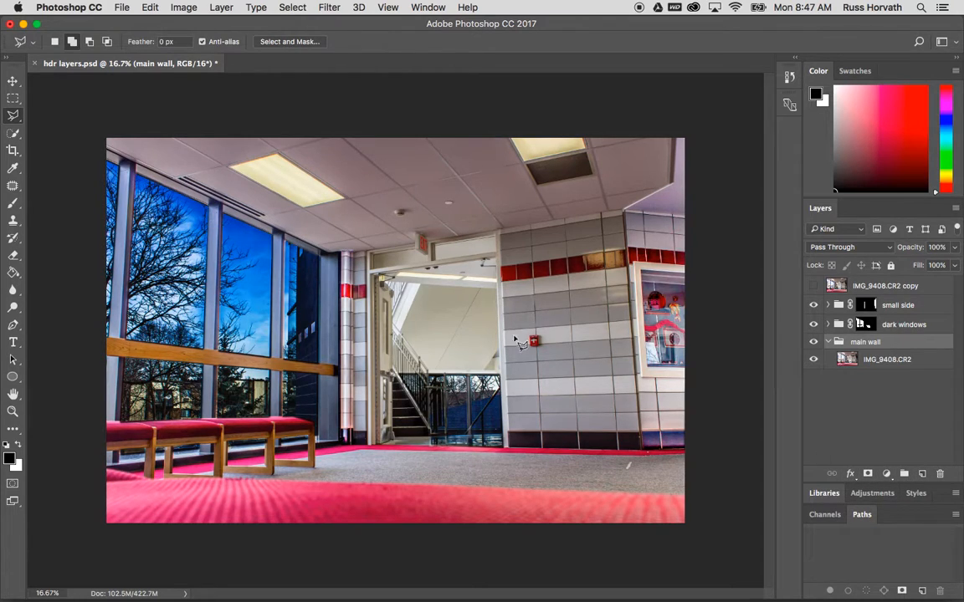
click(828, 343)
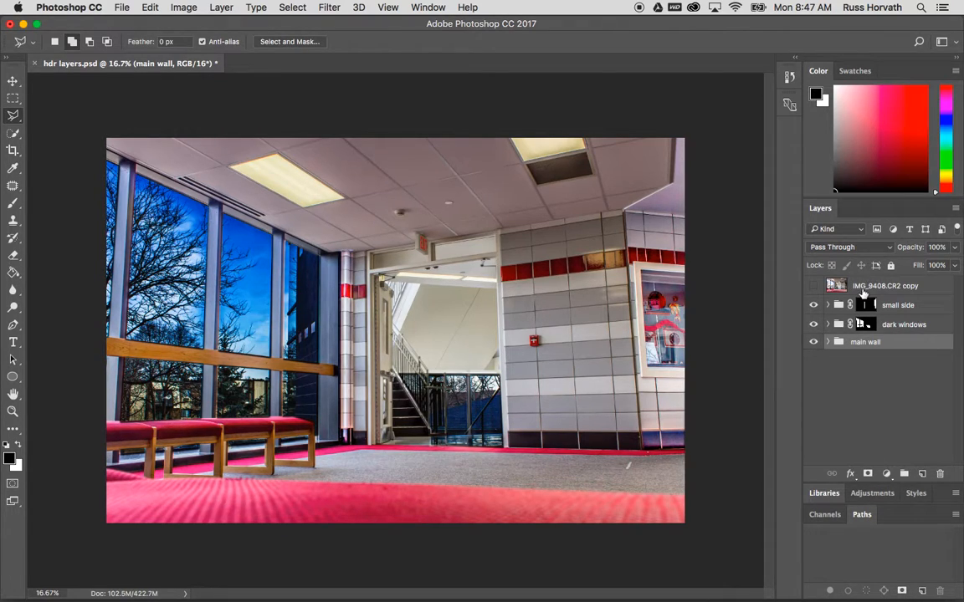
Select the top IMG_9408.CR2 copy layer and make it visible
click(836, 286)
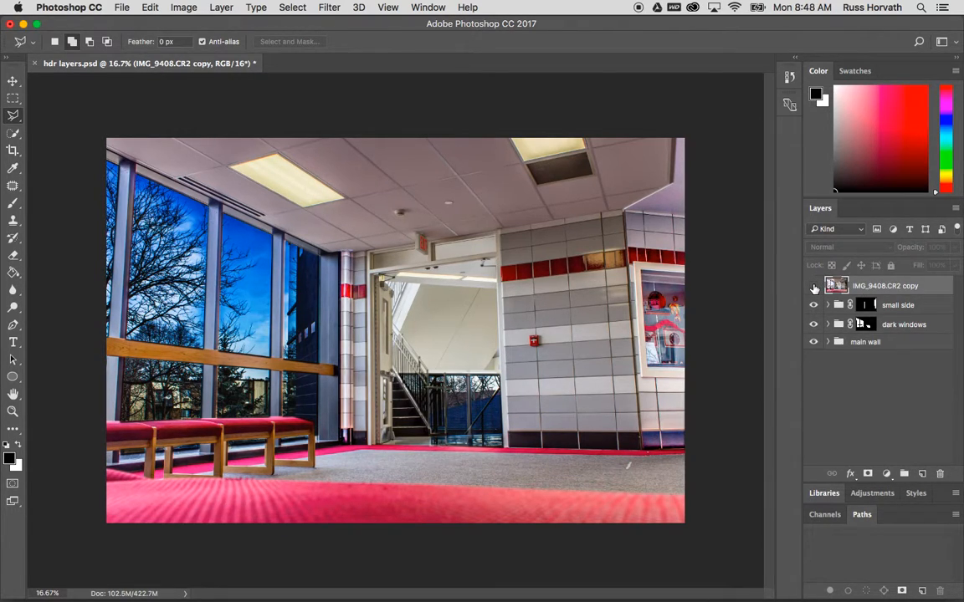
click(814, 287)
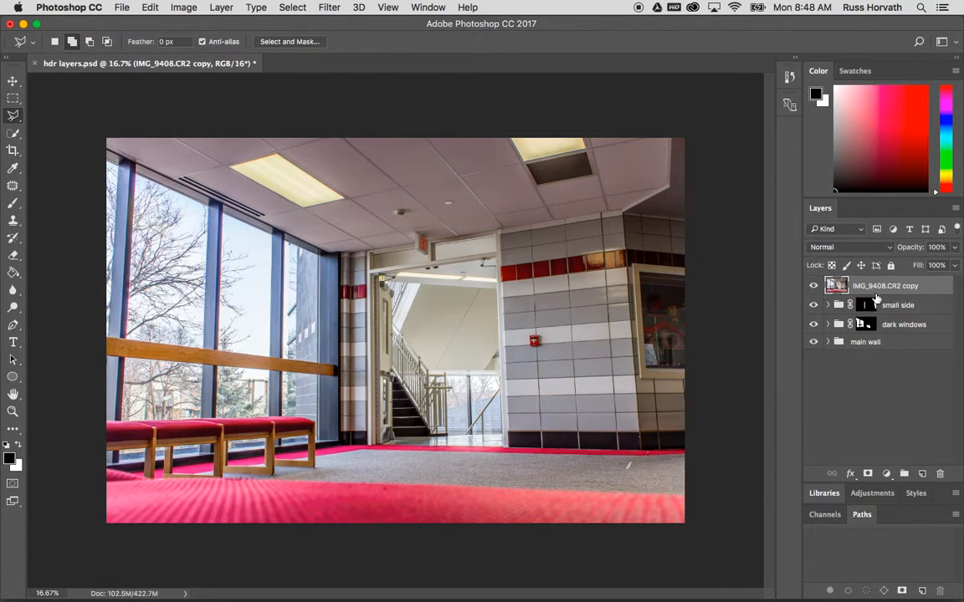
click(328, 8)
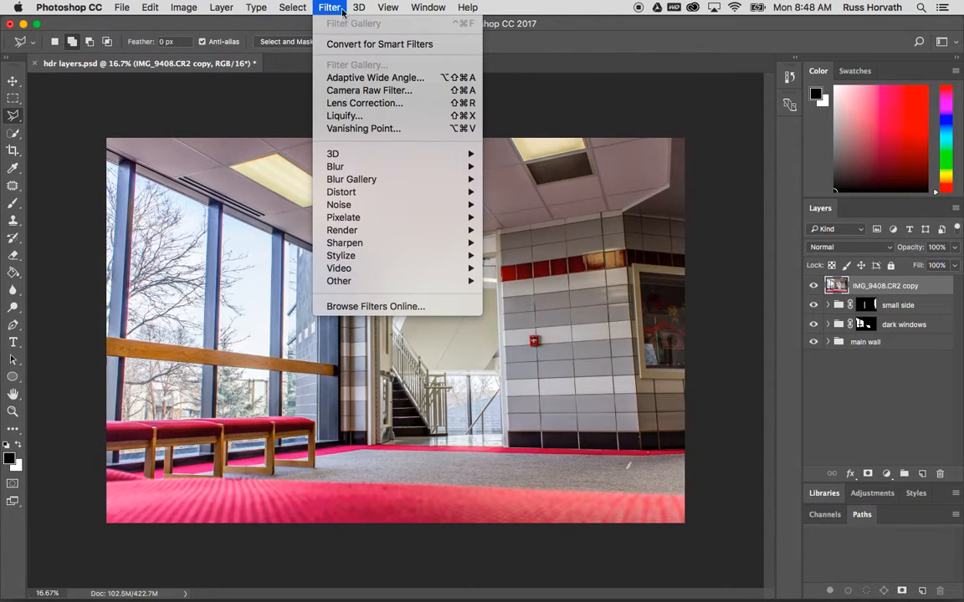
click(309, 10)
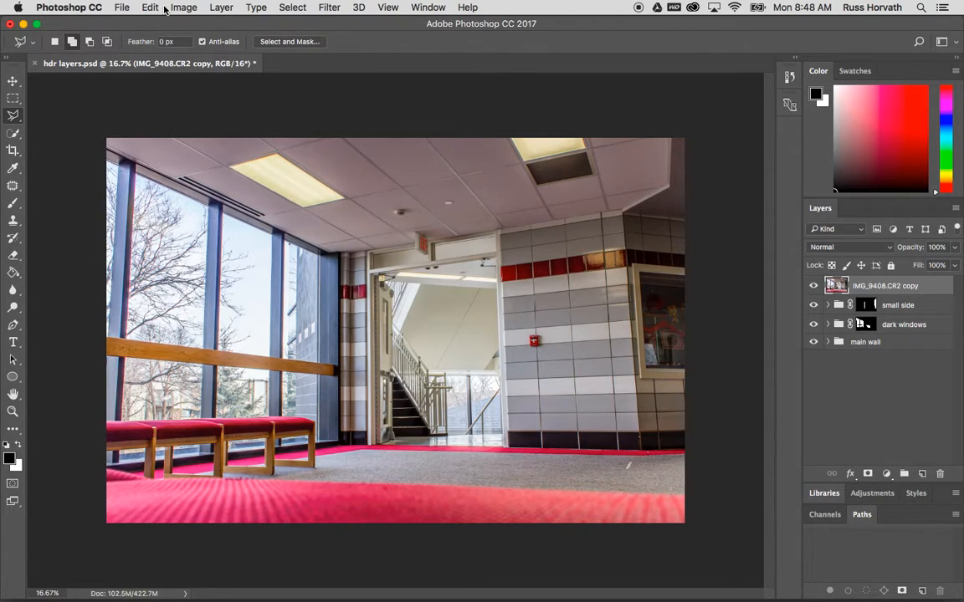
Convert the document to 8 Bits/Channel mode
click(181, 8)
mouse_move(181, 27)
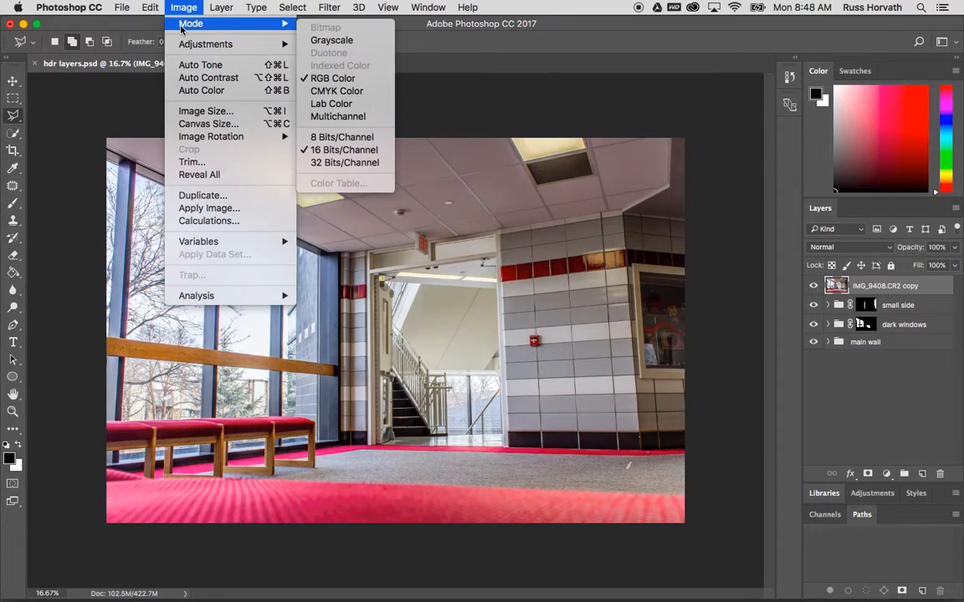
click(337, 137)
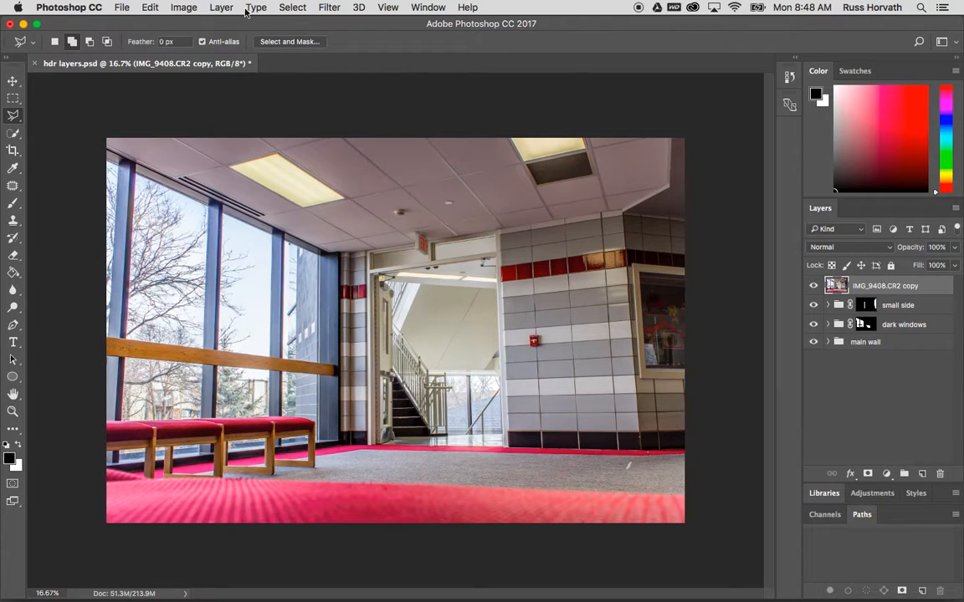
Apply the Stamp sketch filter from the Filter Gallery with Light/Dark Balance 1 and Smoothness 1
click(329, 7)
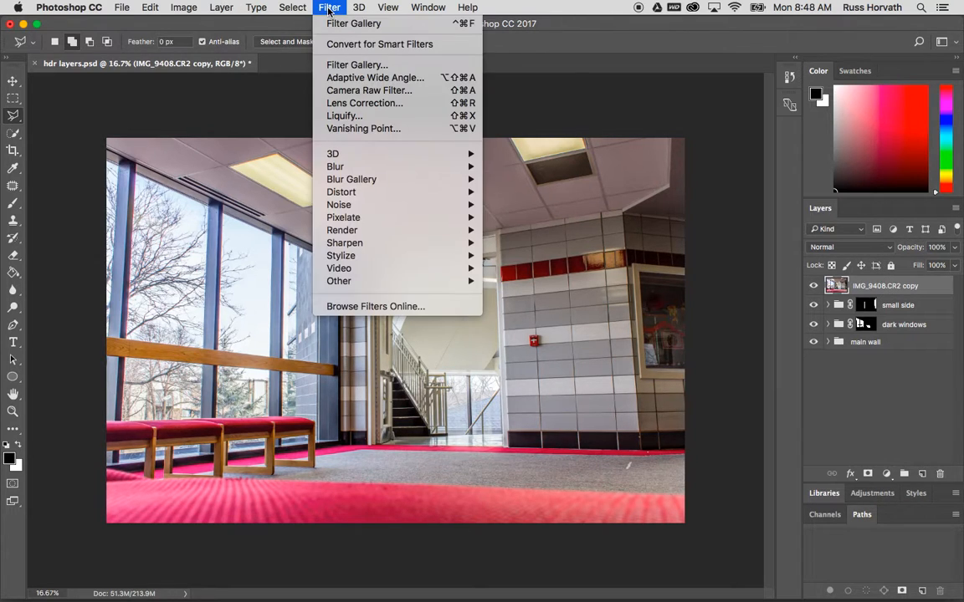
click(351, 65)
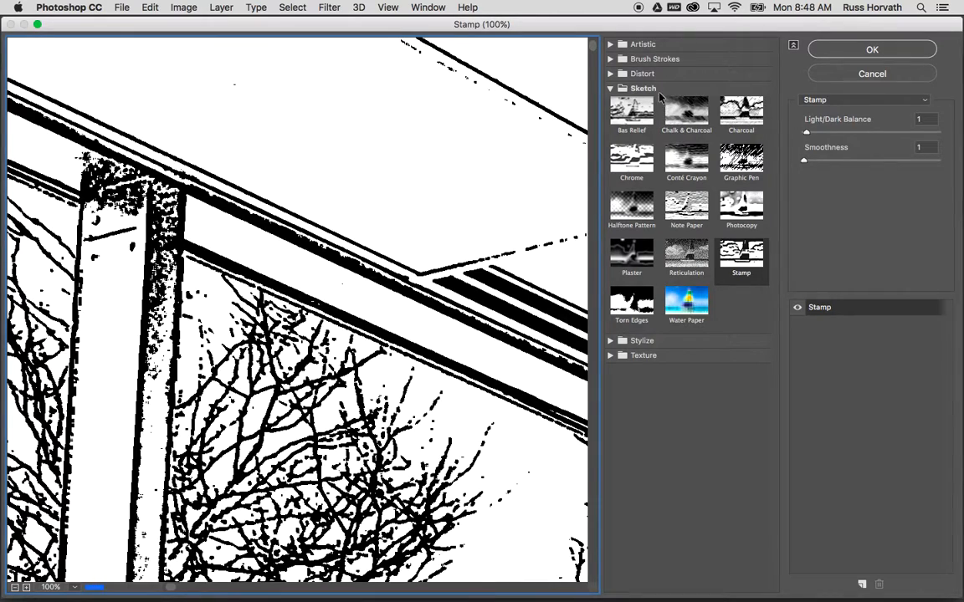
click(610, 88)
click(610, 89)
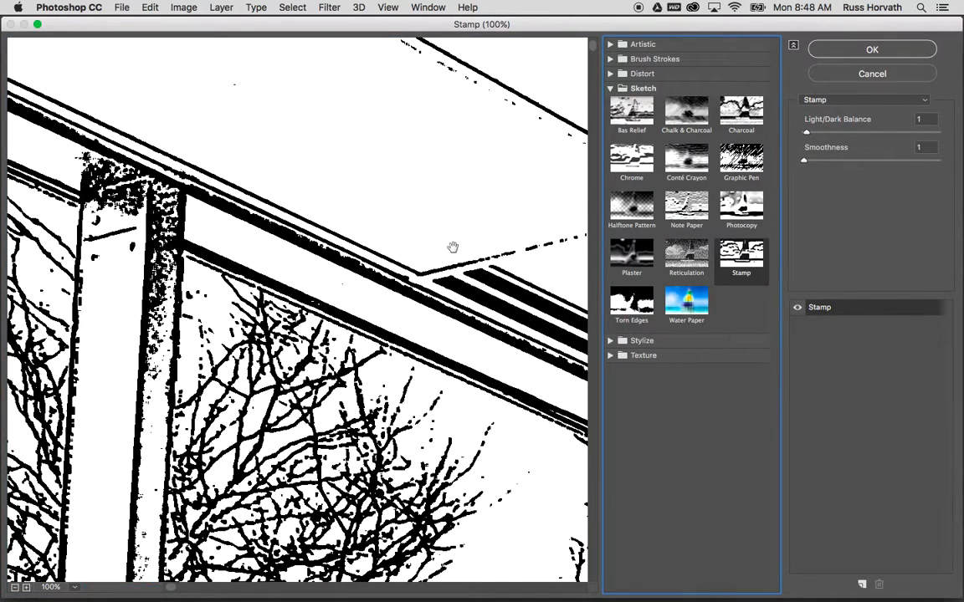
click(13, 588)
click(13, 588)
click(13, 588)
click(14, 588)
click(13, 588)
click(13, 588)
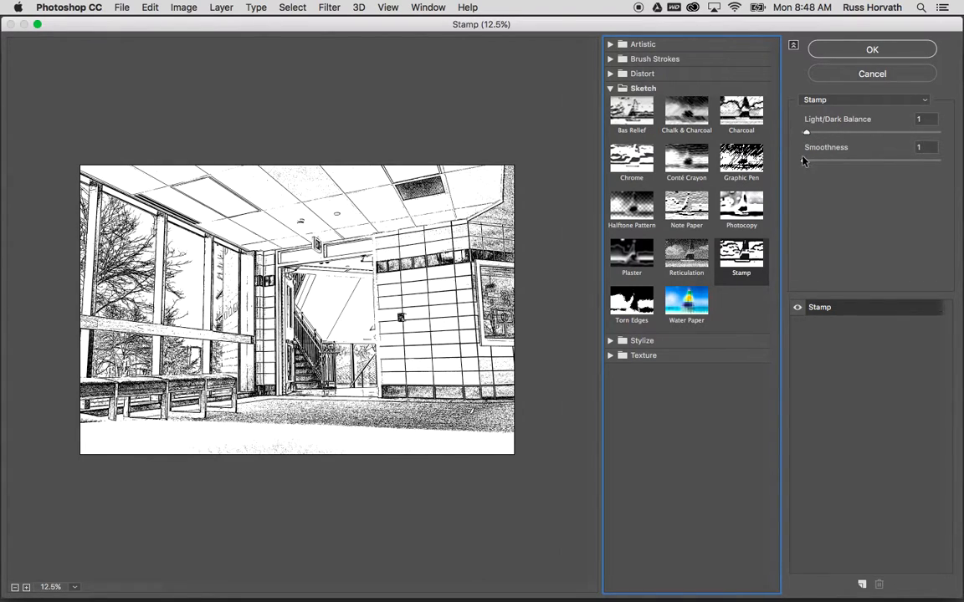
drag(806, 132, 846, 133)
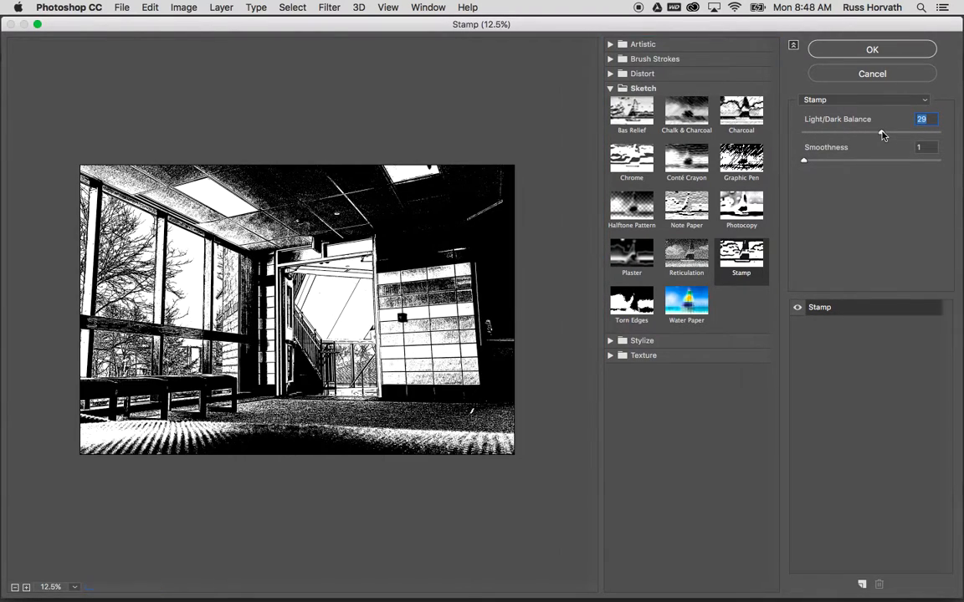
text(1)
click(927, 147)
drag(928, 148, 918, 151)
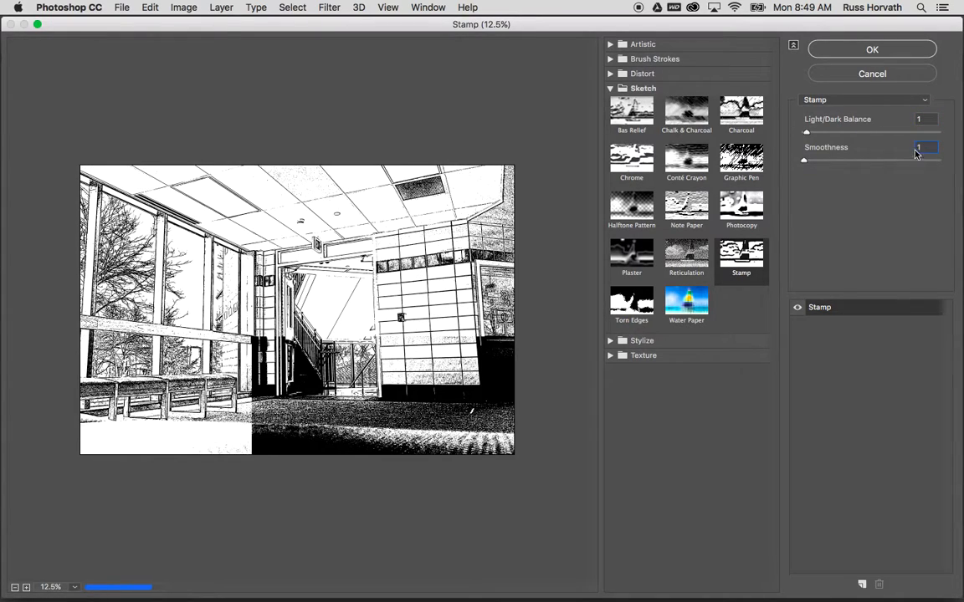
drag(803, 161, 865, 164)
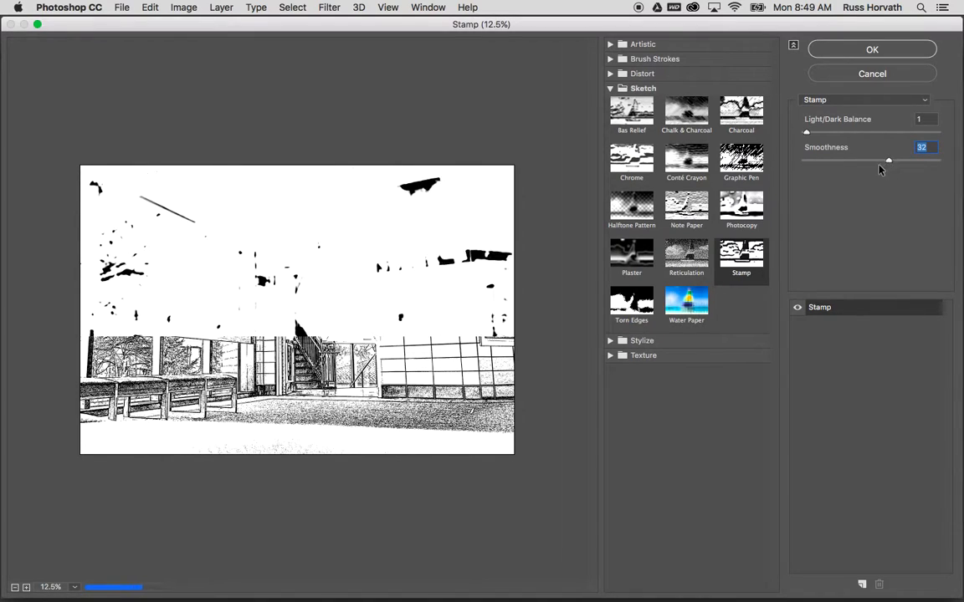
text(1)
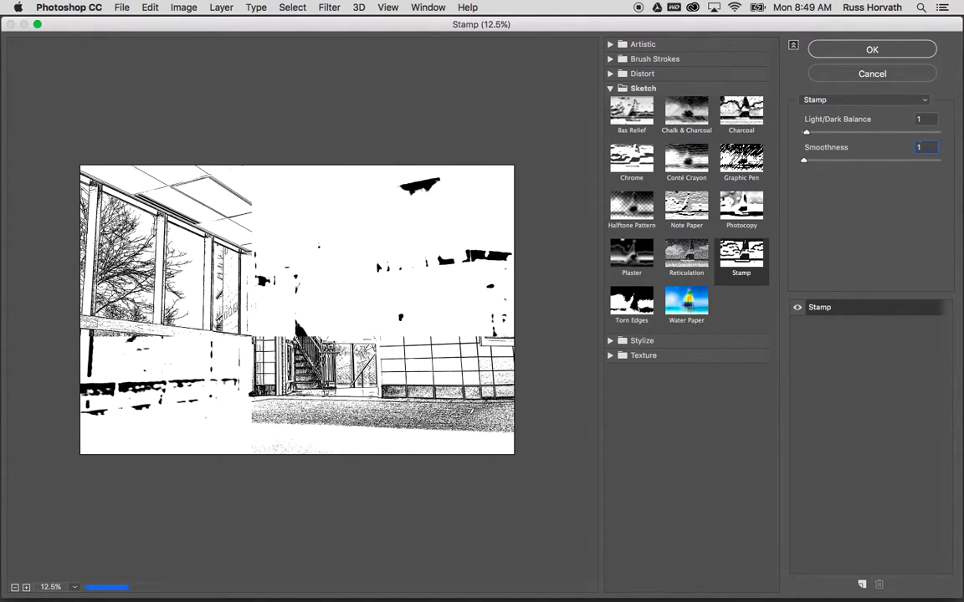
click(848, 51)
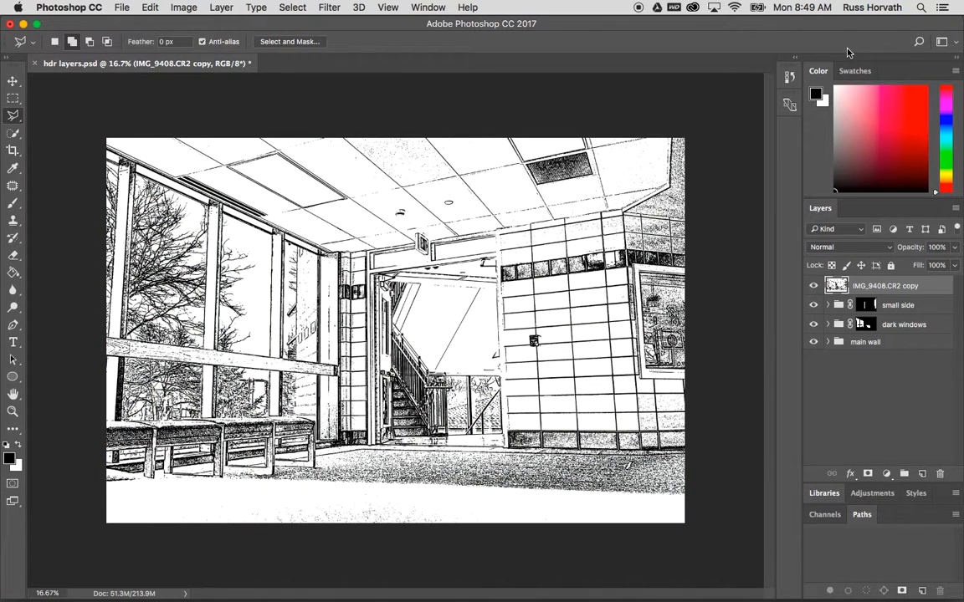
Set the stamped copy layer's blend mode to Multiply after toggling it to compare
click(813, 285)
click(813, 285)
click(849, 247)
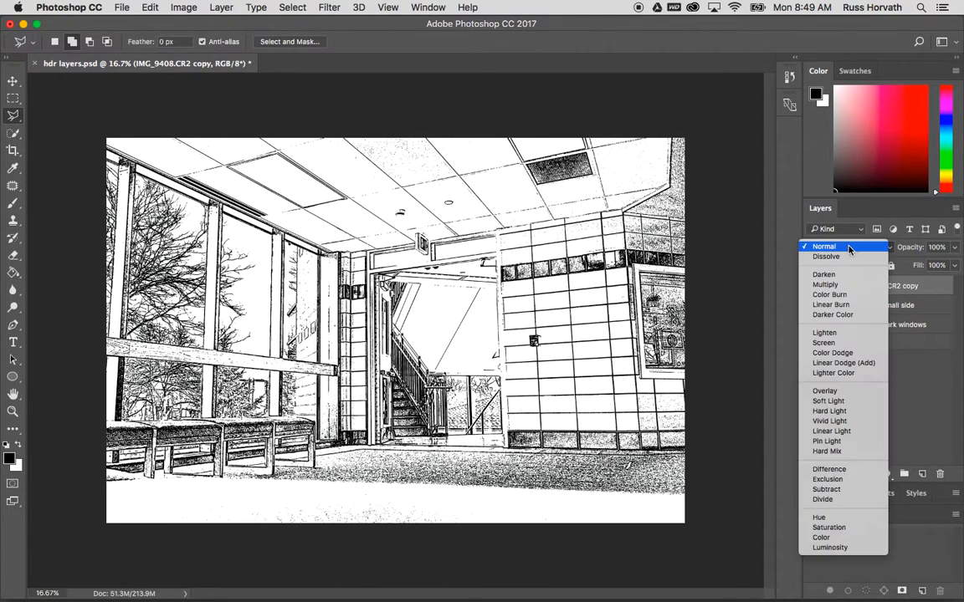
click(825, 285)
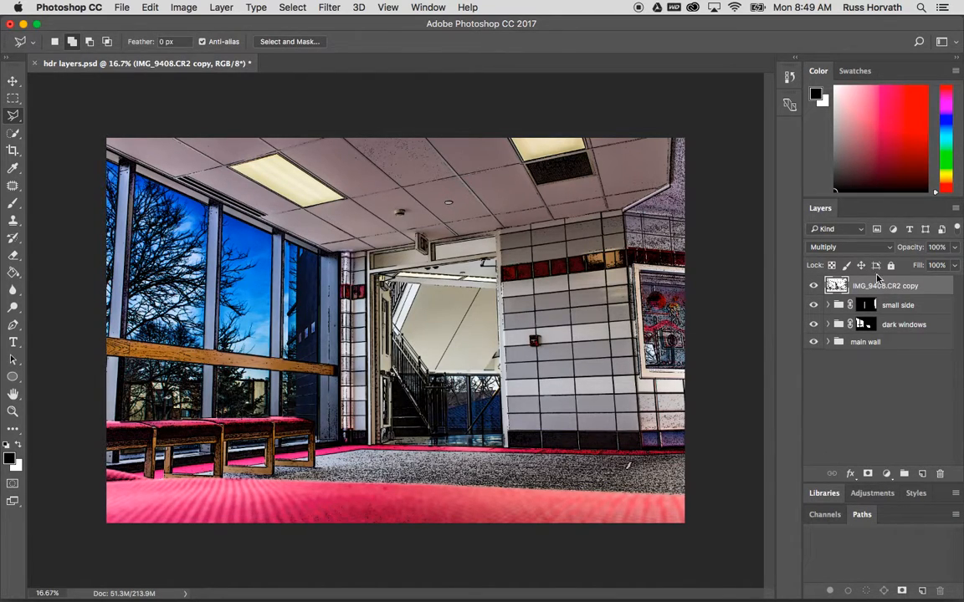
Set the stamped copy layer's opacity to 41% and save the document
click(954, 248)
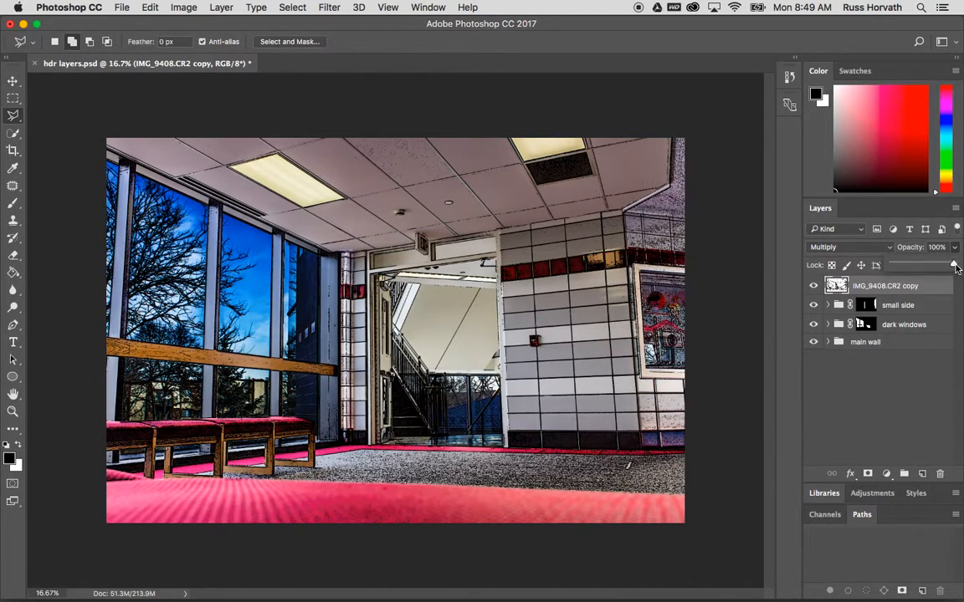
drag(955, 265, 919, 266)
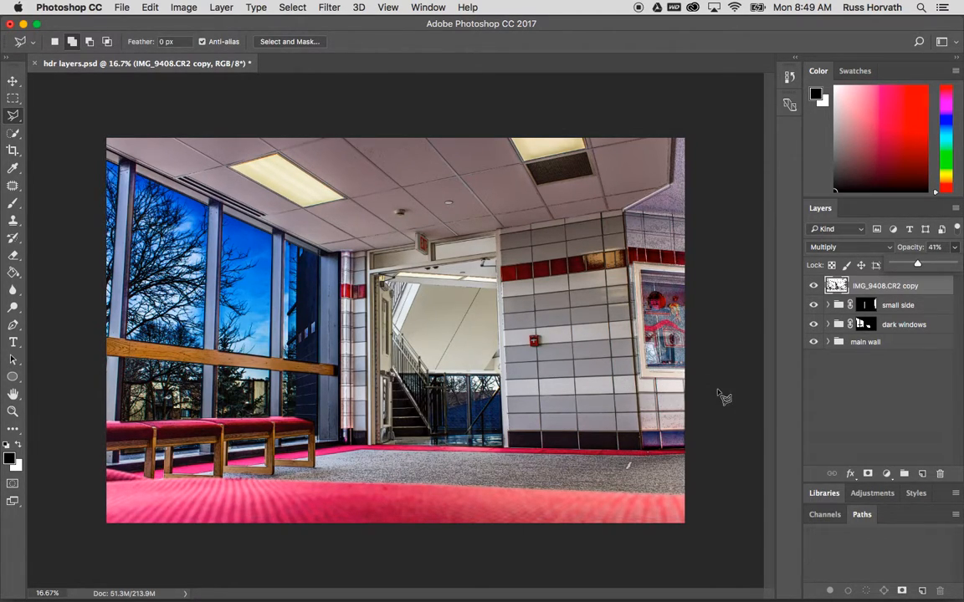
click(119, 7)
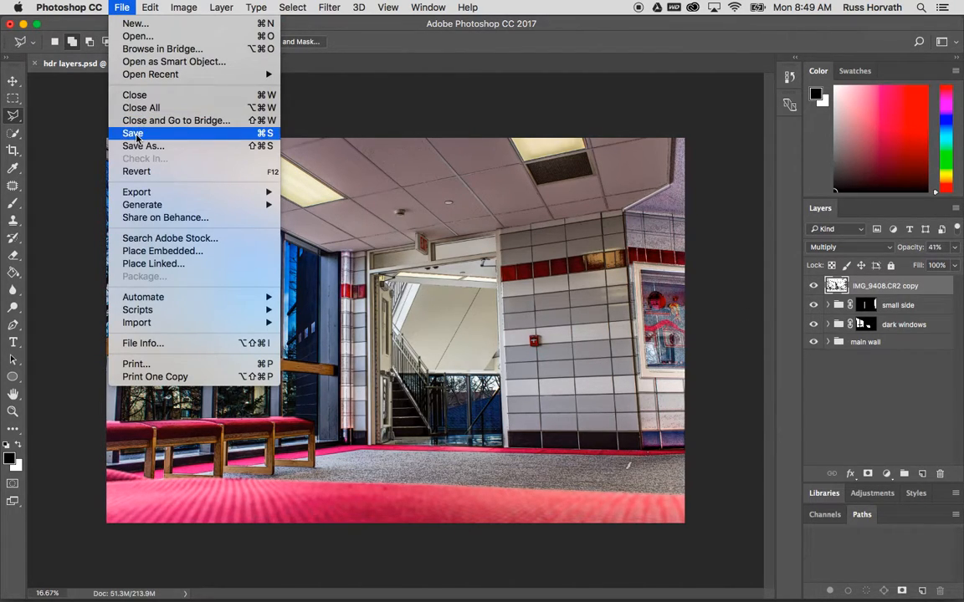
click(256, 132)
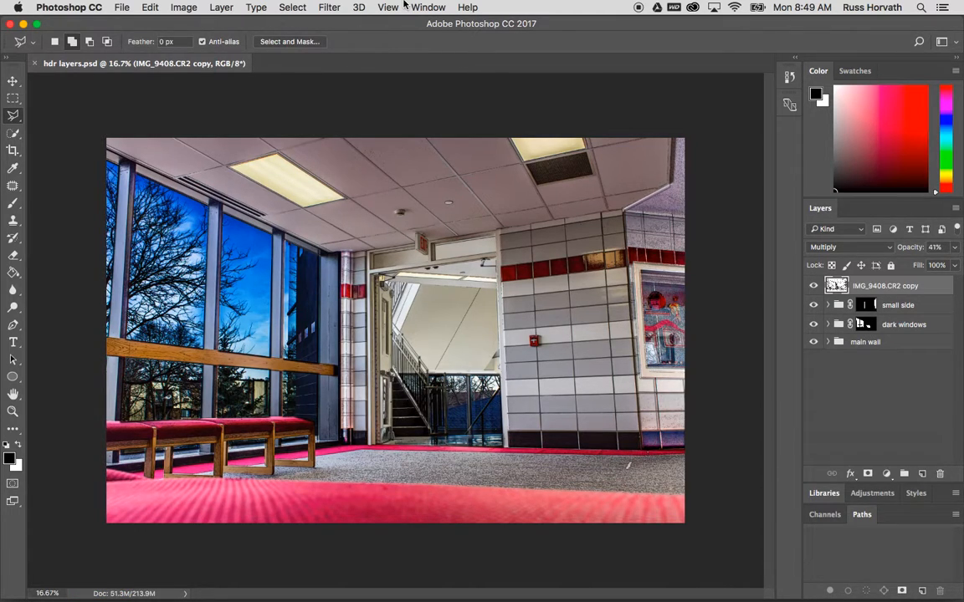
Save a JPEG copy named hallway at Maximum quality 12 with Baseline (Standard) format
click(122, 8)
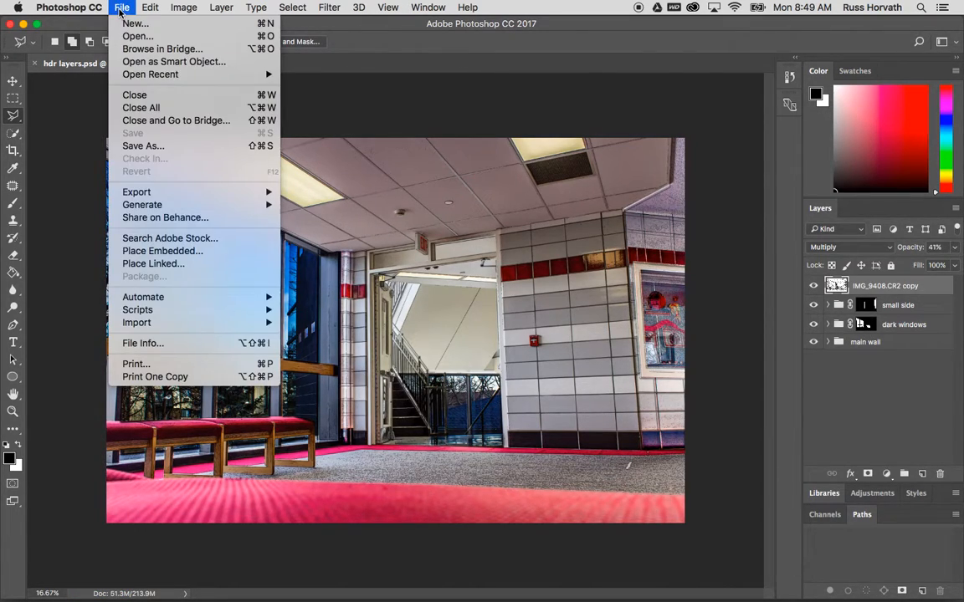
click(135, 147)
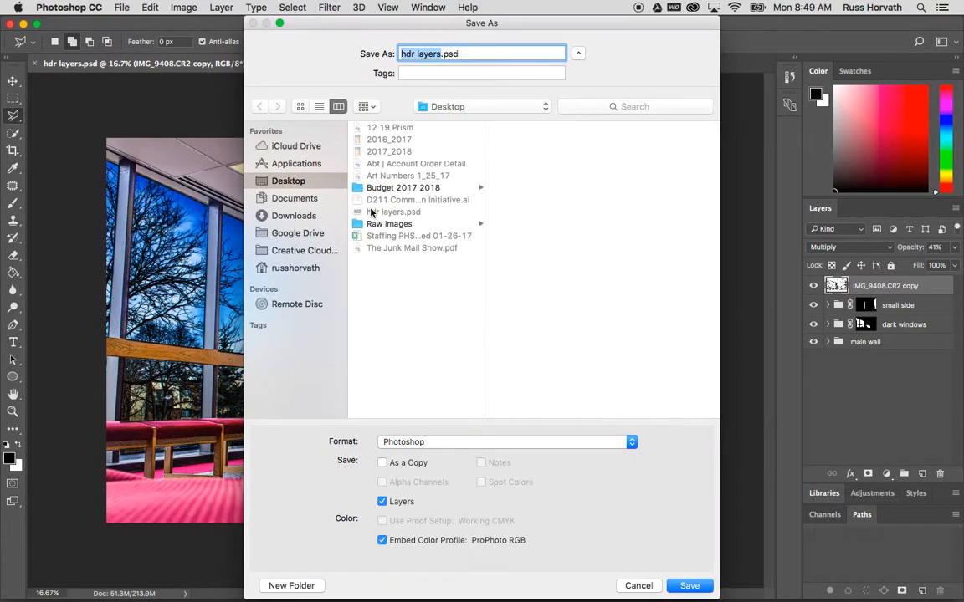
click(407, 441)
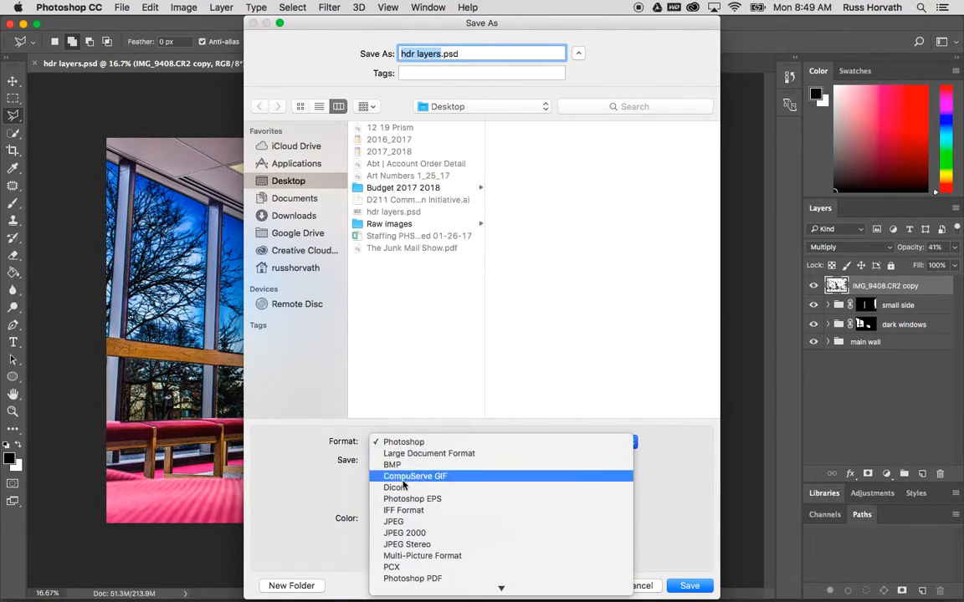
click(402, 521)
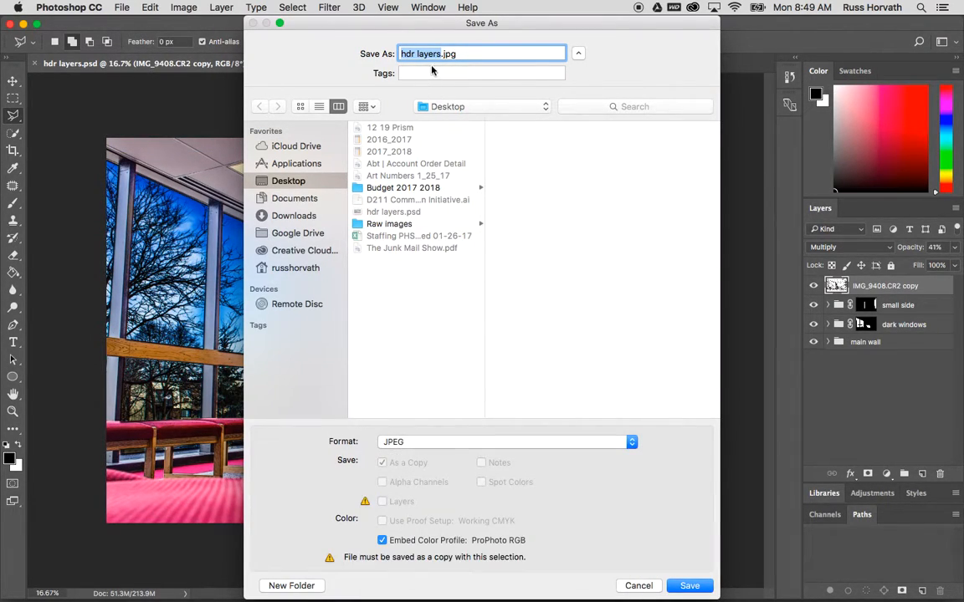
text(hallway)
click(688, 586)
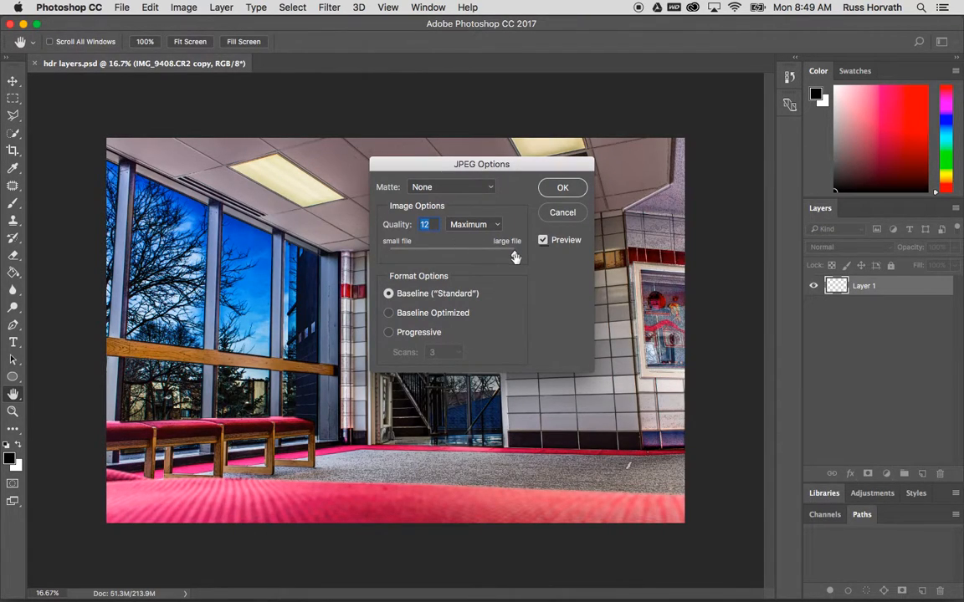
click(563, 188)
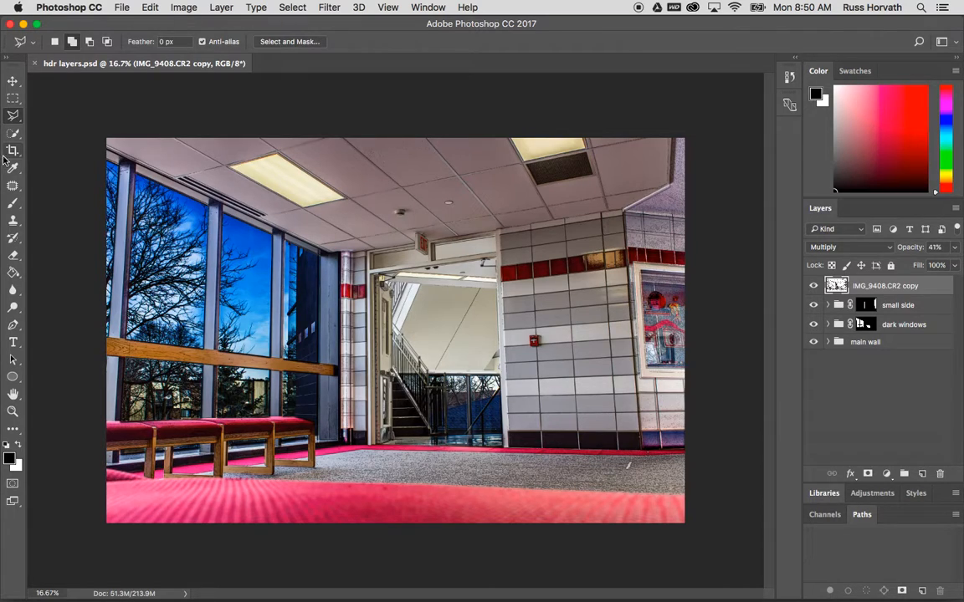
Crop the image to 11 in by 7.5 in at 150 px/in
key(c)
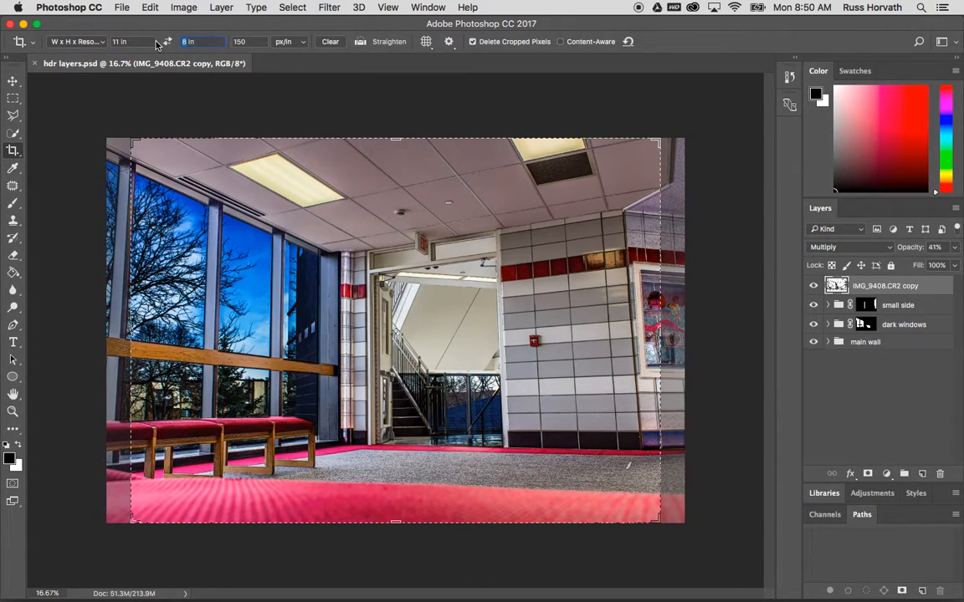
text(7.5)
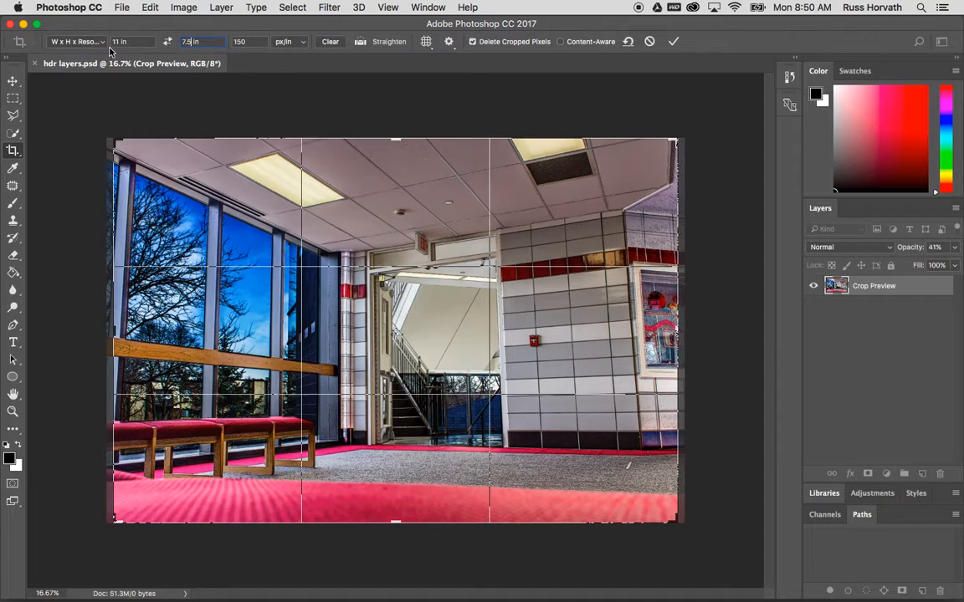
click(674, 41)
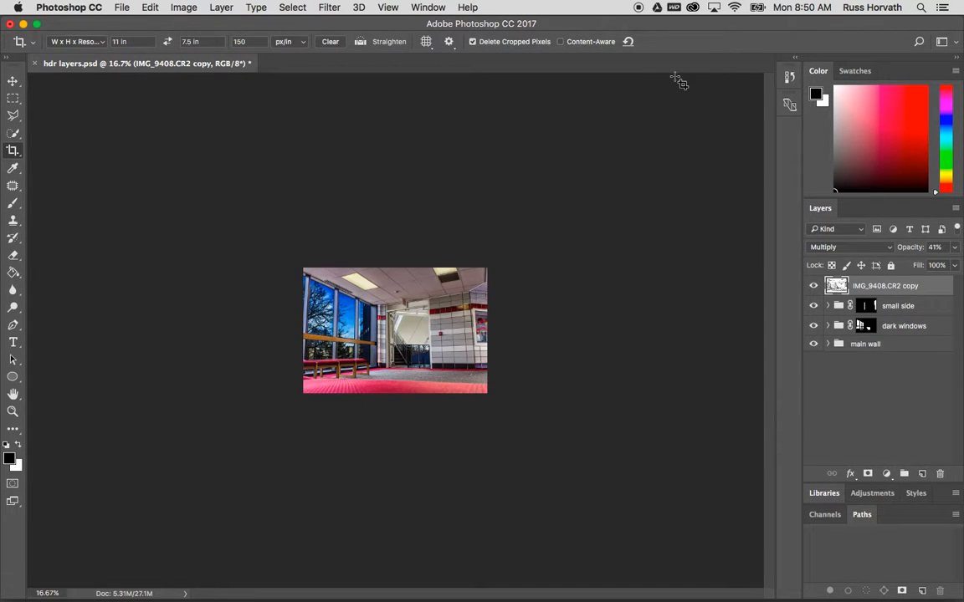
Select all layers and groups and run Auto-Align Layers with Auto projection
key(super+plus)
key(super+plus)
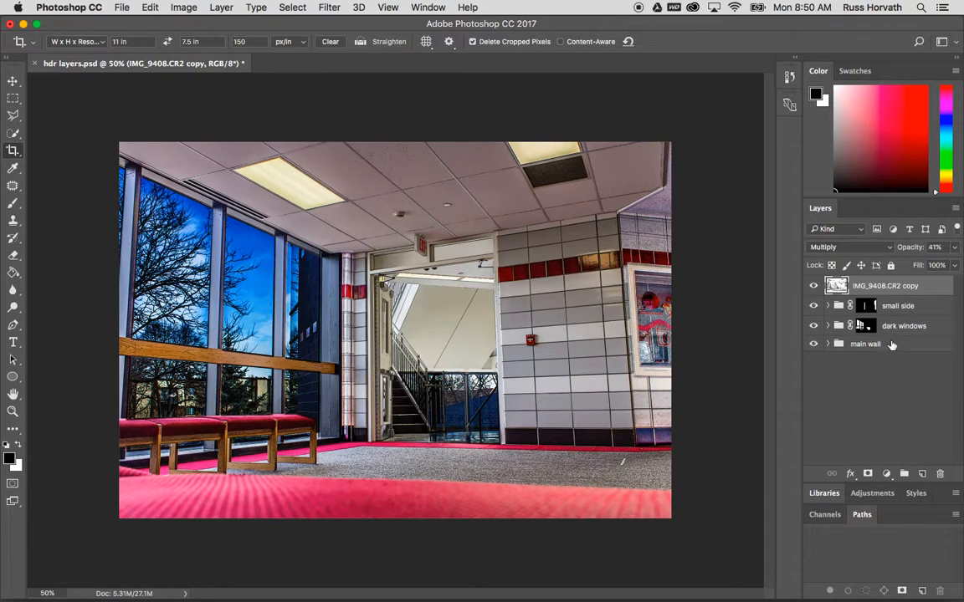
click(898, 307)
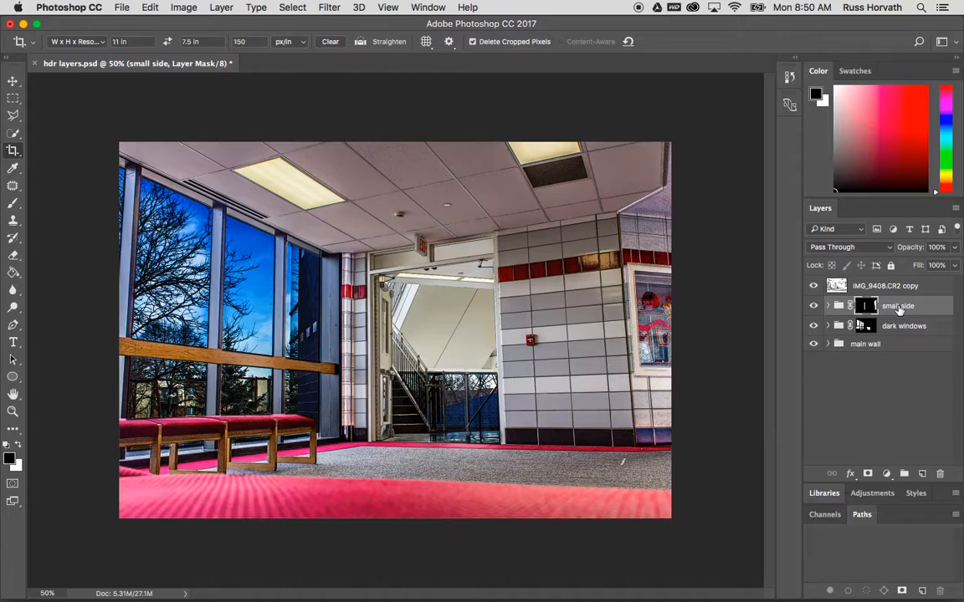
click(886, 286)
shift+click(897, 345)
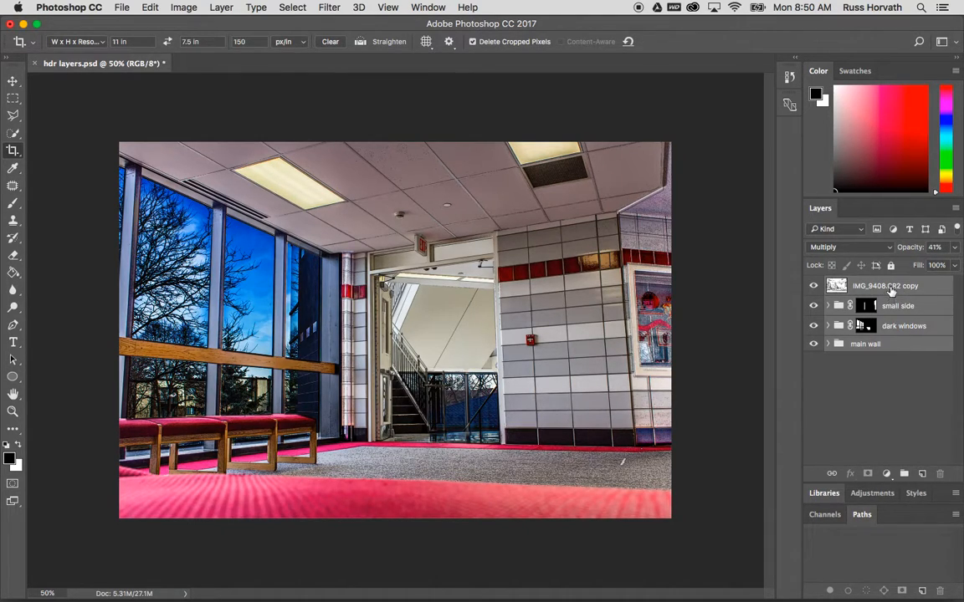
click(891, 288)
shift+click(896, 344)
click(150, 7)
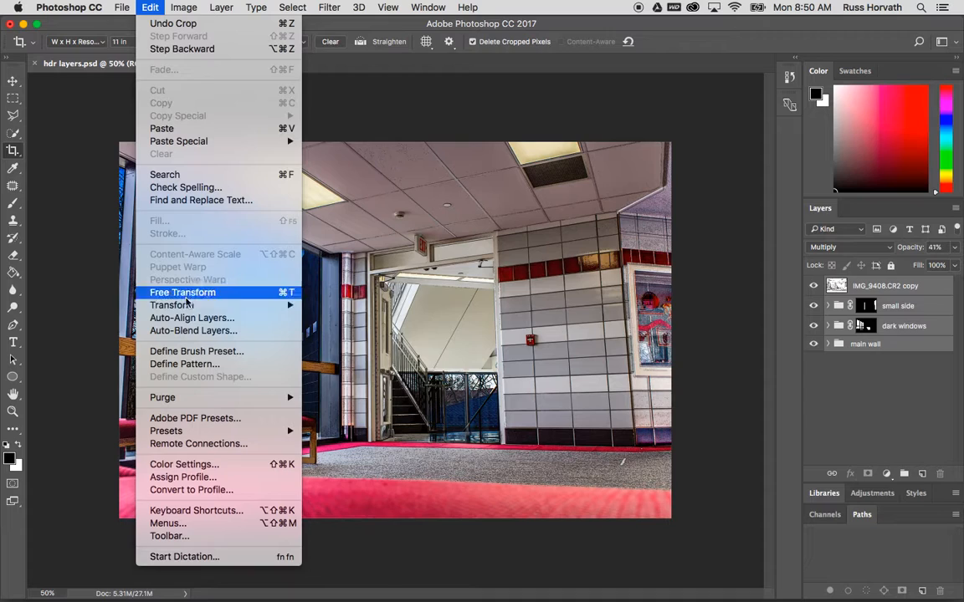
click(186, 318)
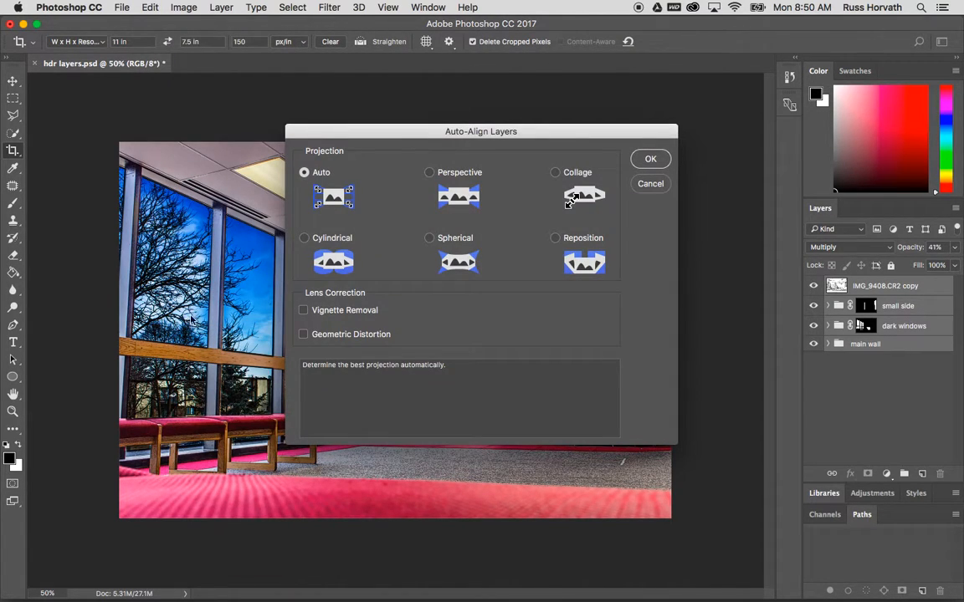
click(649, 160)
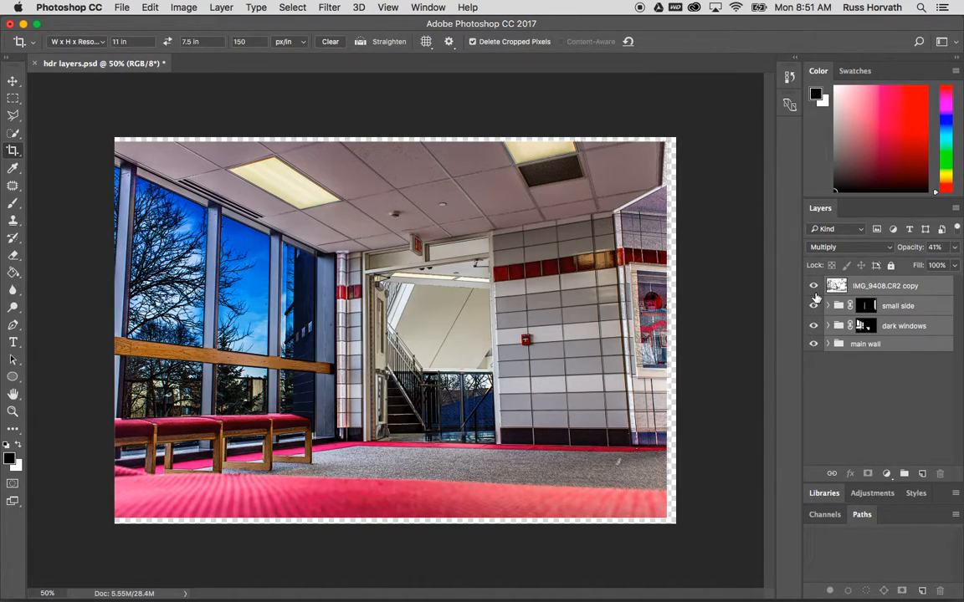
Crop away the transparent edges left by the alignment
drag(100, 135, 664, 553)
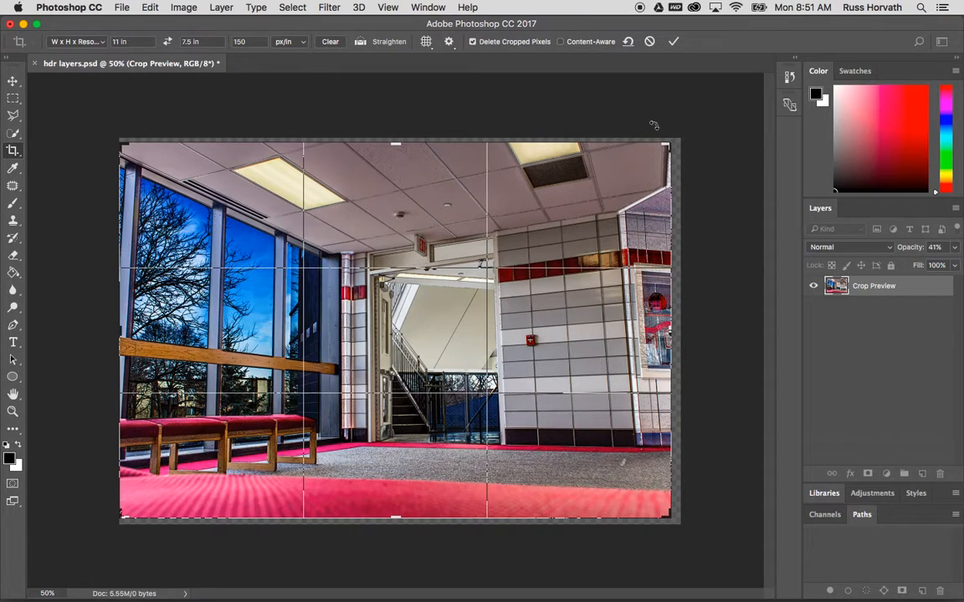
click(674, 41)
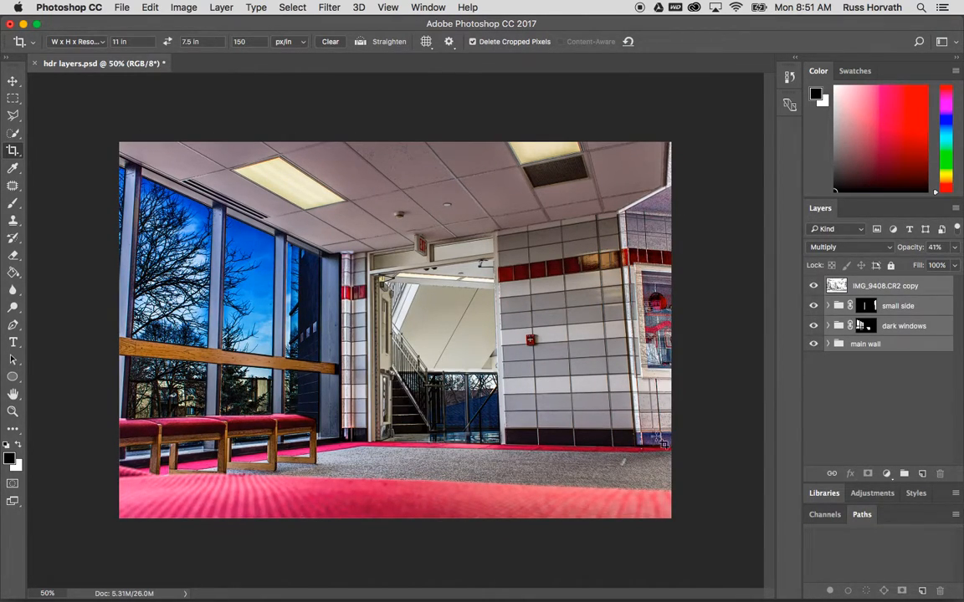
Toggle the stamped copy layer's visibility to compare, and expand the small side group
click(813, 287)
click(813, 287)
click(813, 287)
click(813, 287)
click(813, 287)
click(813, 287)
click(828, 306)
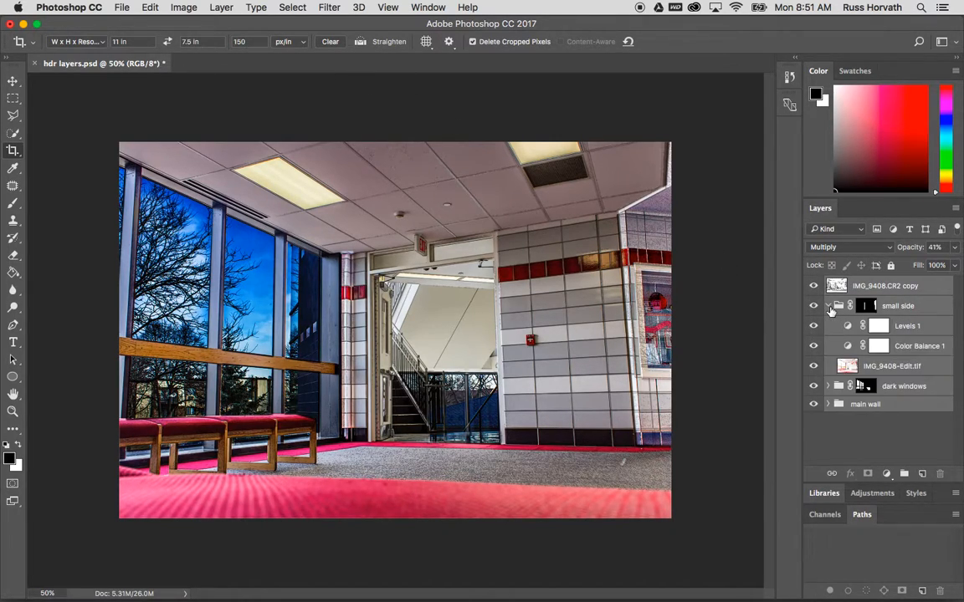